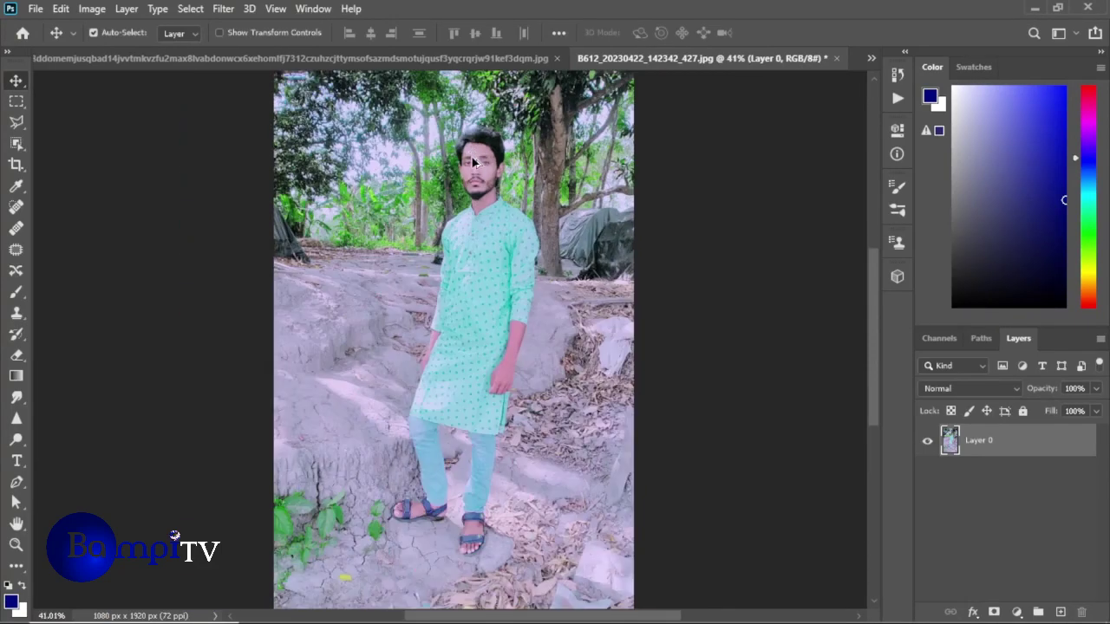
# Resample the image from 72 to 100 ppi, making it 1500 × 2667 px
pyautogui.click(91, 9)
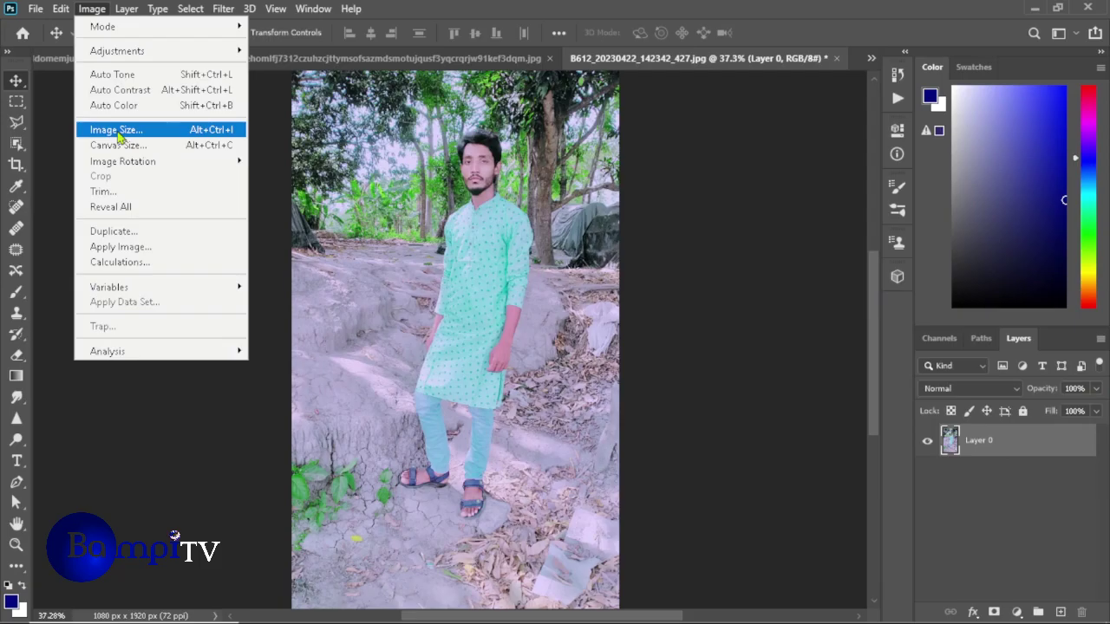
pyautogui.click(111, 265)
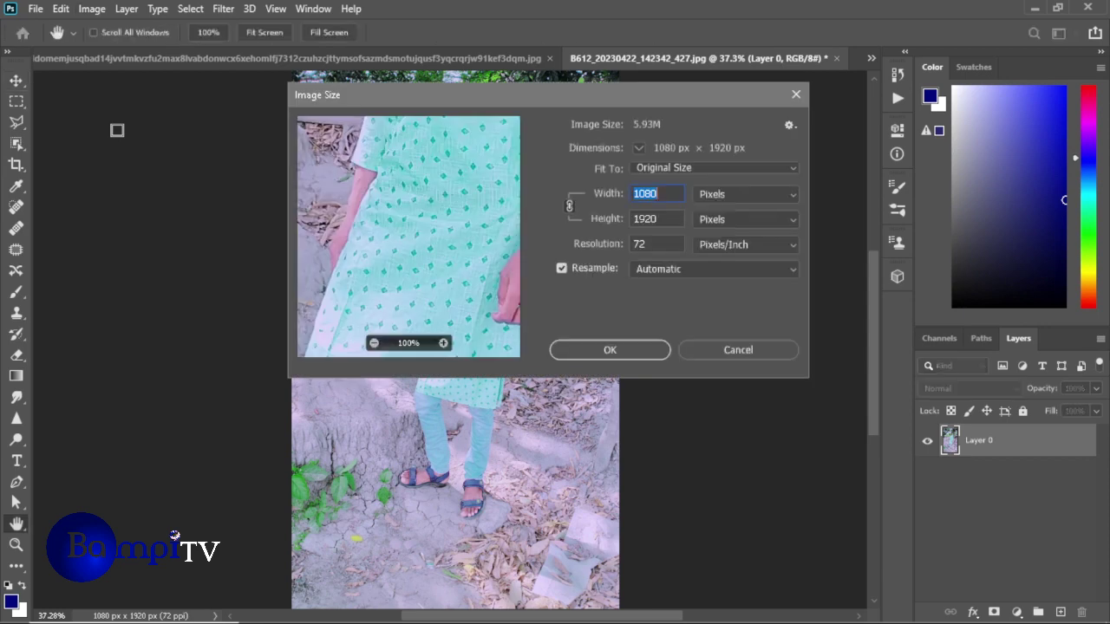
pyautogui.click(657, 245)
pyautogui.write('100')
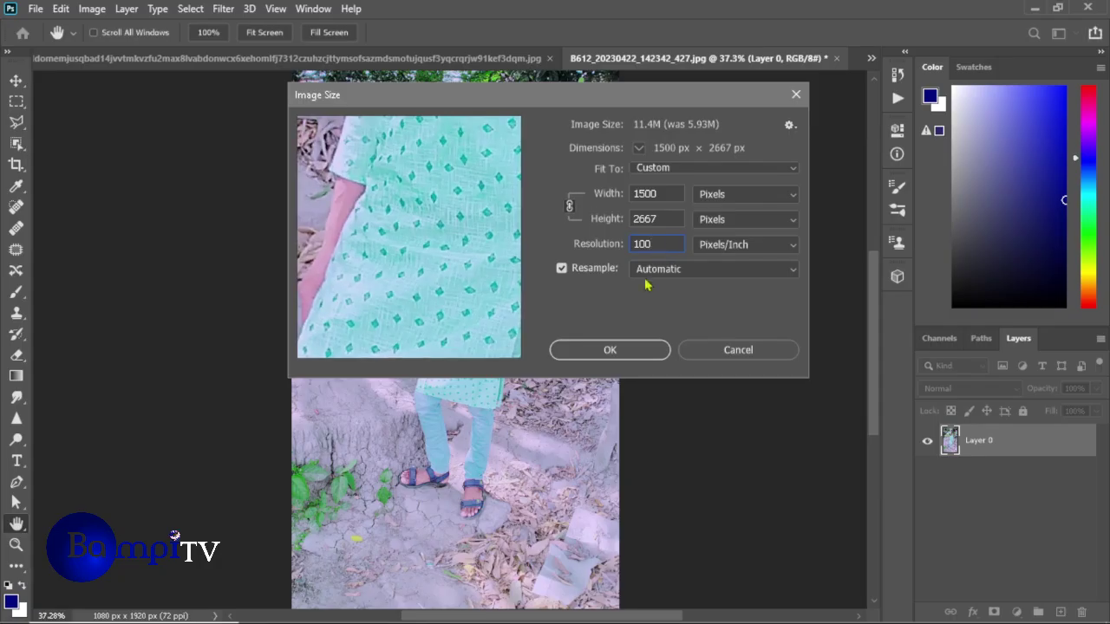
pyautogui.click(598, 356)
pyautogui.scroll(2, 596, 350)
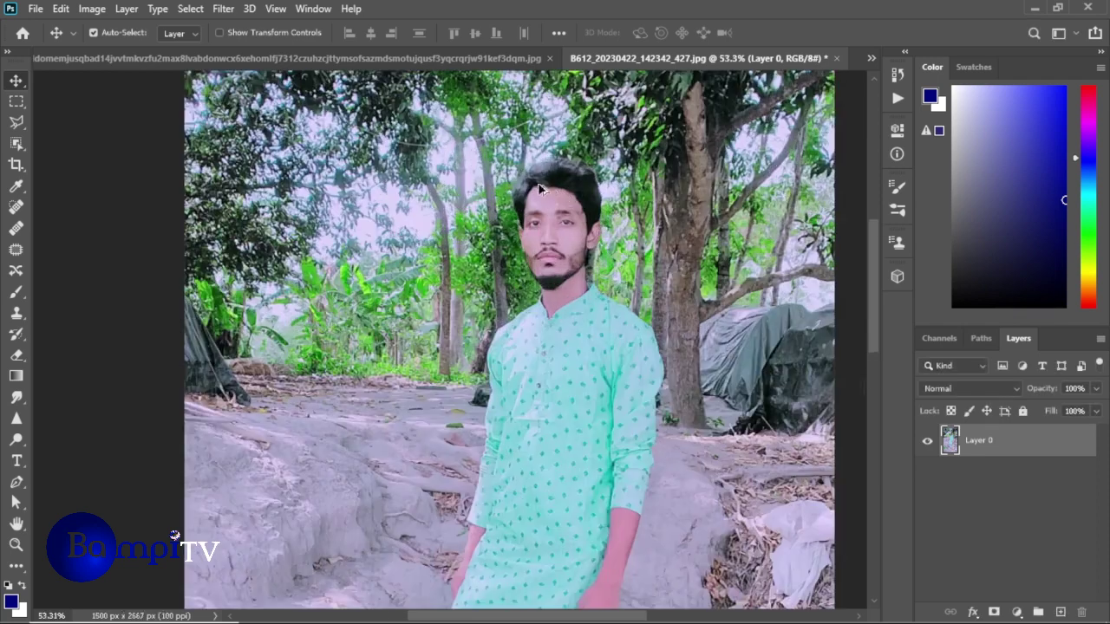
pyautogui.scroll(4, 572, 407)
# Fit the image on screen, select the Pen tool in Path mode, and anchor at the sandal edge
pyautogui.hotkey('ctrl', '0')
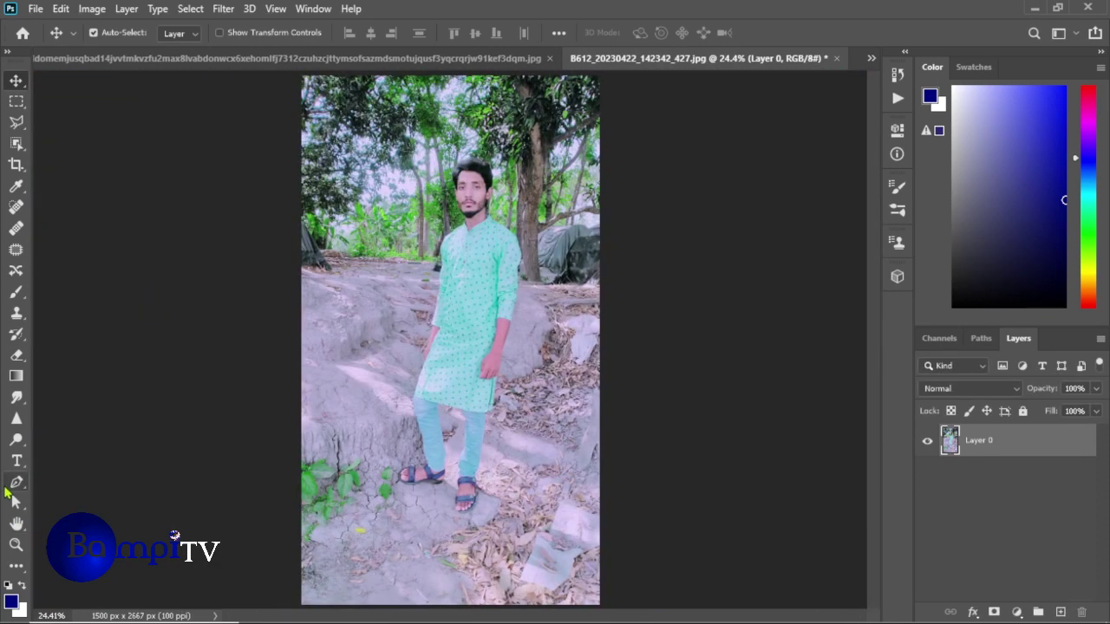
pyautogui.click(16, 482)
pyautogui.click(87, 483)
pyautogui.scroll(3, 419, 391)
pyautogui.scroll(2, 421, 451)
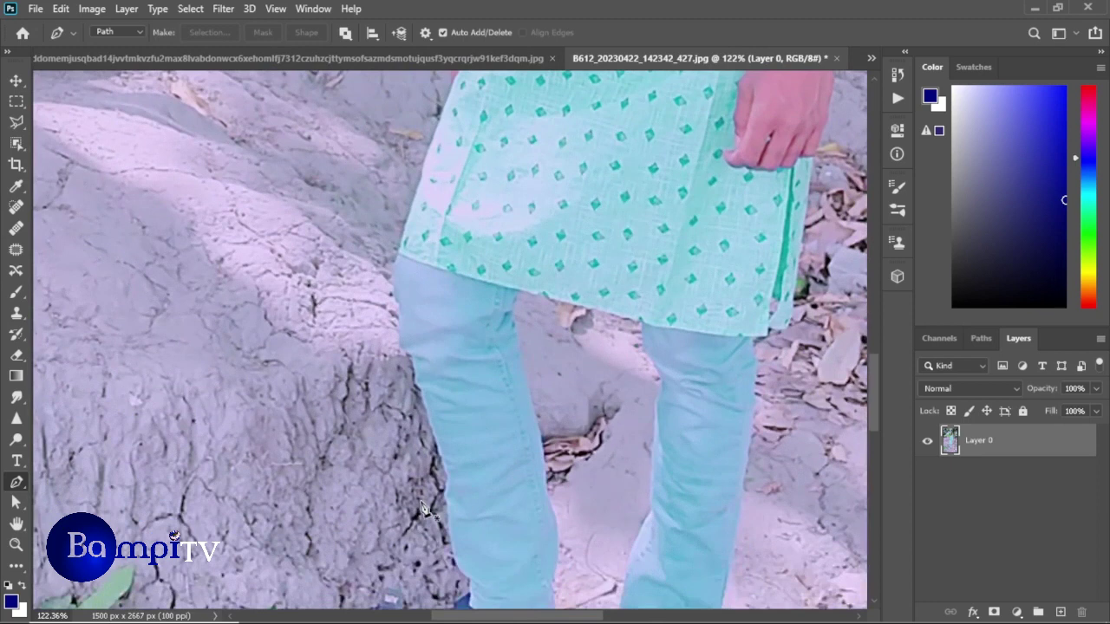
pyautogui.scroll(2, 390, 512)
pyautogui.click(390, 511)
pyautogui.scroll(1, 338, 507)
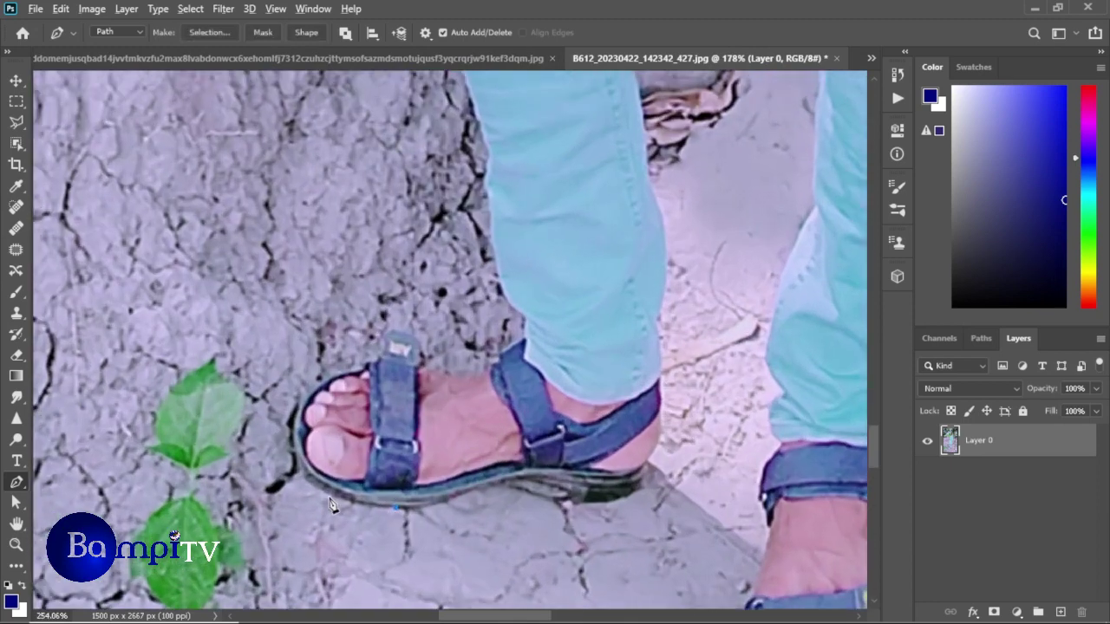
pyautogui.scroll(1, 326, 503)
# Trace path points up the sandal toe, kurta edge and hand, curving the kurta segment
pyautogui.click(269, 378)
pyautogui.click(298, 327)
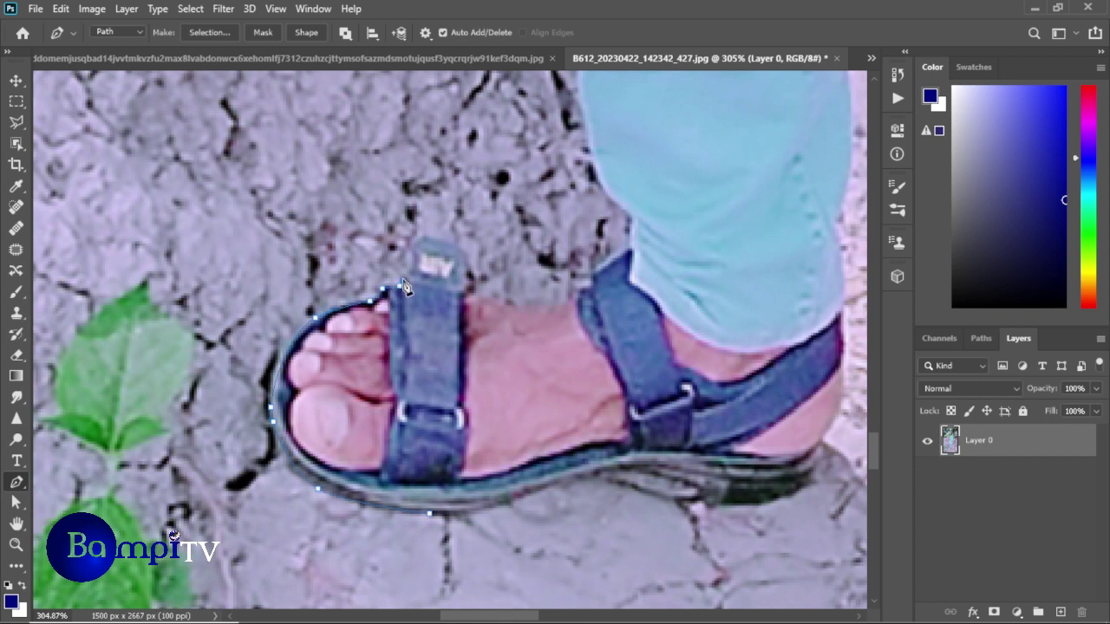
pyautogui.scroll(5, 391, 294)
pyautogui.scroll(3, 800, 148)
pyautogui.scroll(3, 737, 286)
pyautogui.click(697, 336)
pyautogui.click(691, 320)
pyautogui.scroll(5, 685, 241)
pyautogui.click(582, 488)
pyautogui.click(616, 431)
pyautogui.click(651, 373)
pyautogui.click(659, 356)
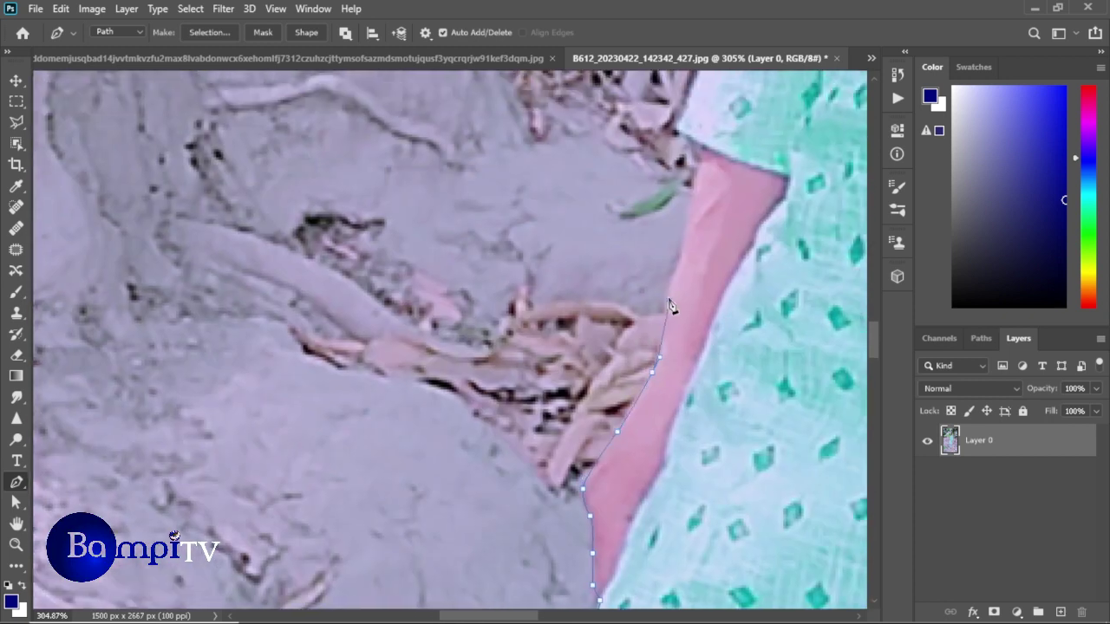
pyautogui.click(675, 130)
pyautogui.scroll(5, 595, 353)
pyautogui.hscroll(2, 596, 353)
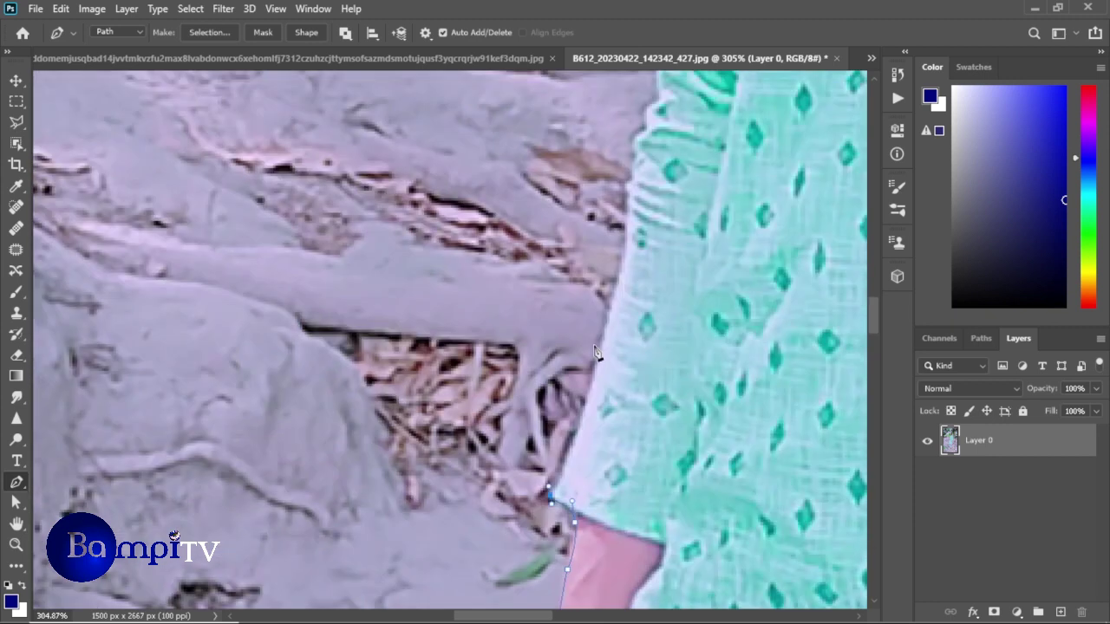
pyautogui.moveTo(585, 455); pyautogui.dragTo(578, 434)
# Extend the path down the hair's right edge, kurta sleeve, arm and hand
pyautogui.scroll(5, 627, 173)
pyautogui.scroll(3, 627, 174)
pyautogui.scroll(1, 612, 297)
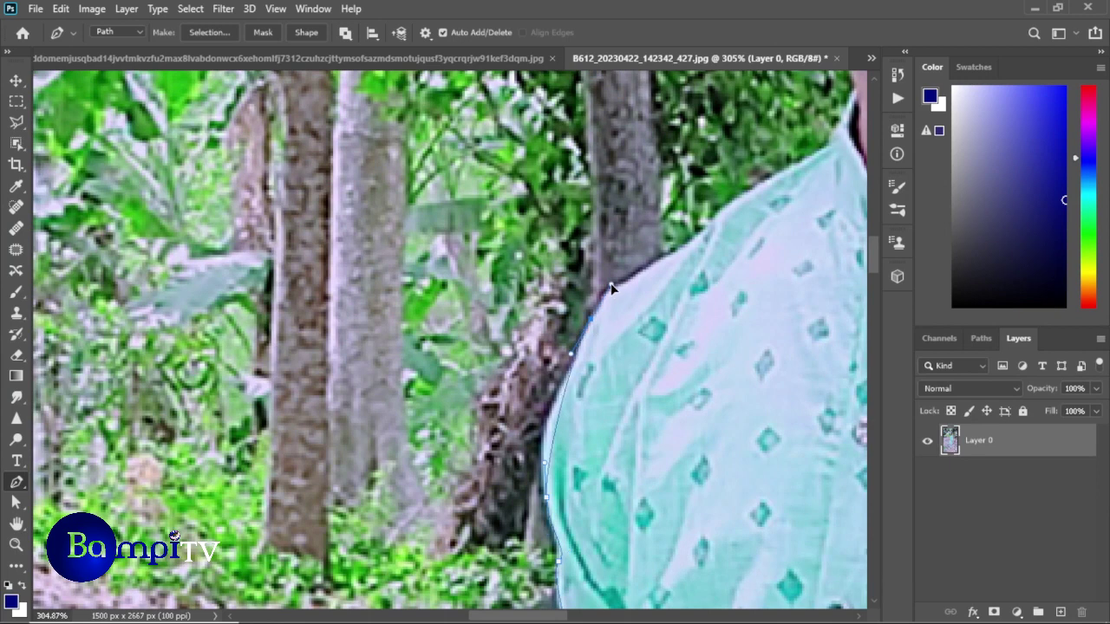
pyautogui.scroll(5, 610, 283)
pyautogui.hscroll(-4, 807, 296)
pyautogui.scroll(2, 806, 297)
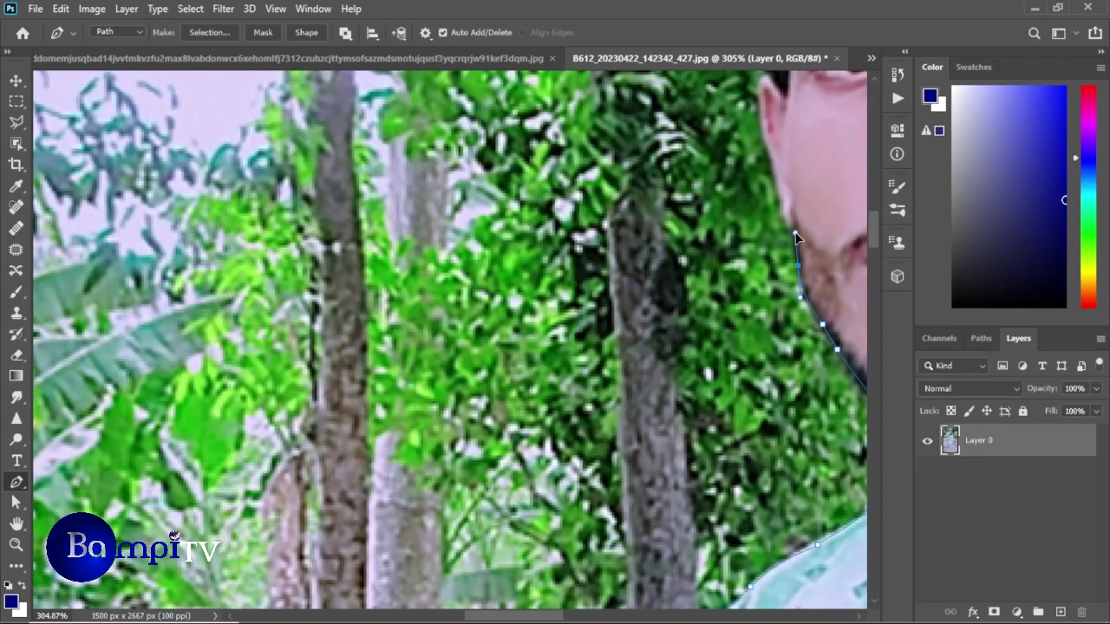
pyautogui.scroll(5, 812, 147)
pyautogui.scroll(4, 659, 334)
pyautogui.hscroll(2, 659, 333)
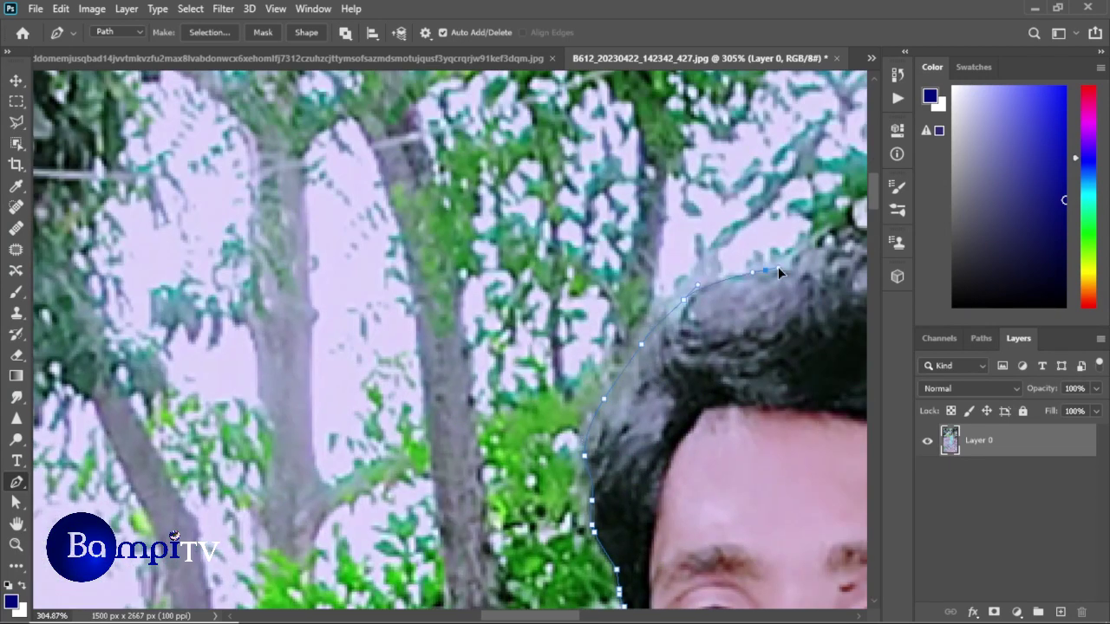
pyautogui.hscroll(4, 778, 273)
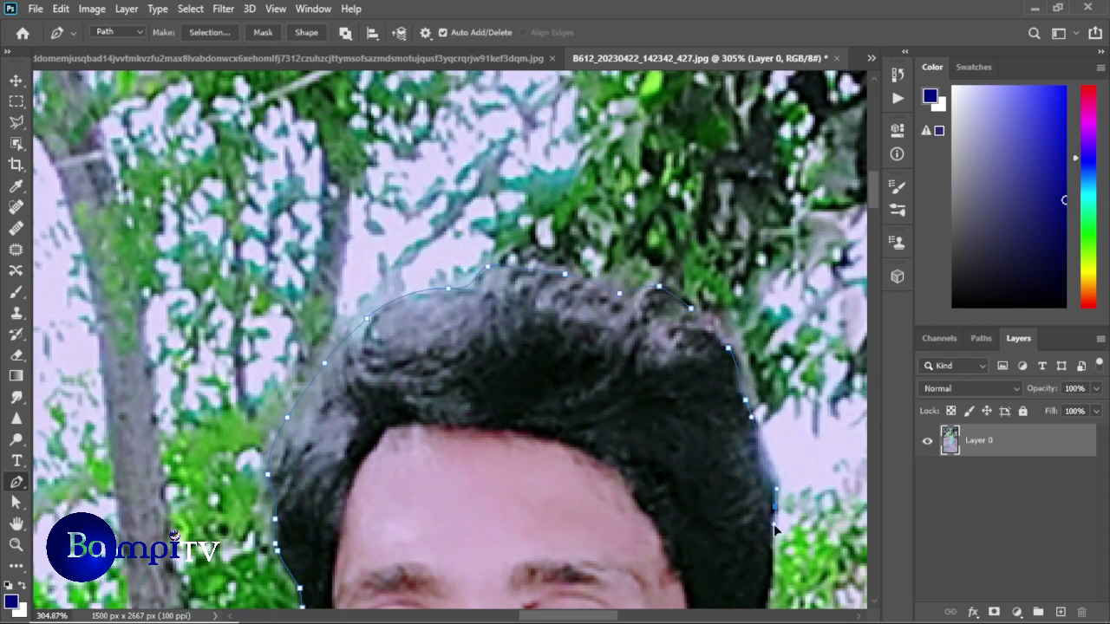
pyautogui.scroll(-5, 776, 531)
pyautogui.hscroll(1, 776, 531)
pyautogui.click(694, 236)
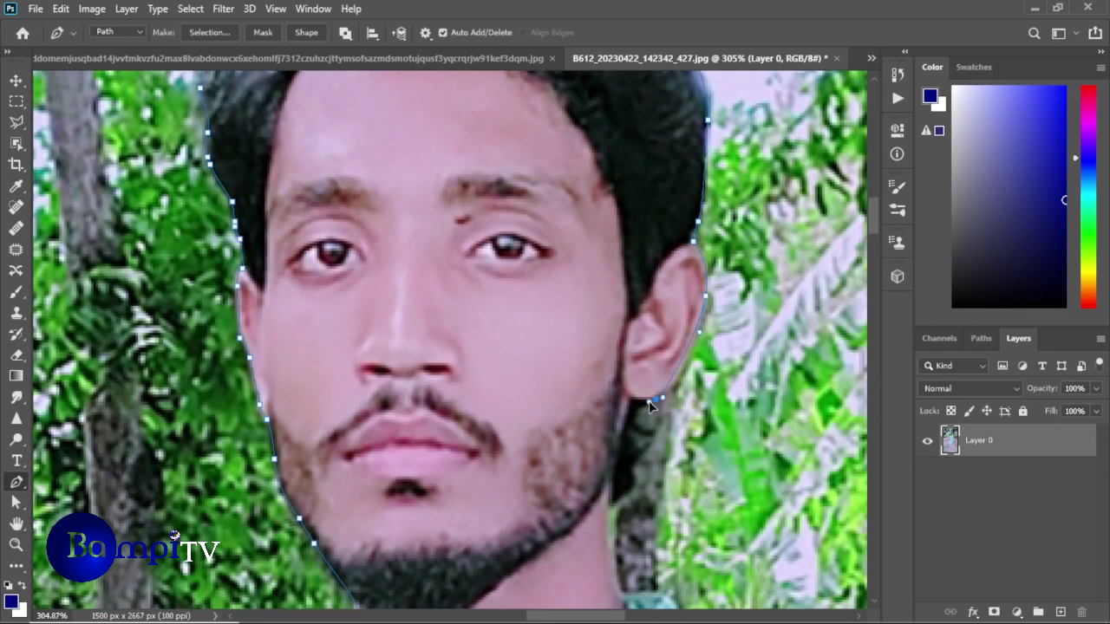
pyautogui.scroll(-10, 648, 401)
pyautogui.click(727, 201)
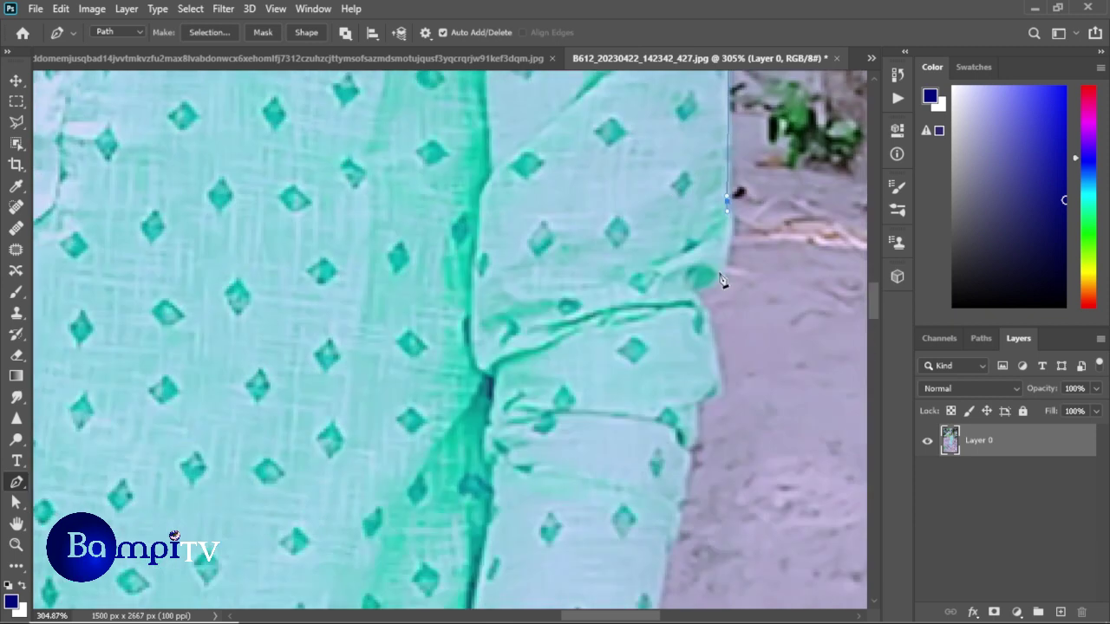
pyautogui.click(720, 275)
pyautogui.scroll(-5, 684, 487)
pyautogui.click(641, 289)
pyautogui.moveTo(621, 402); pyautogui.dragTo(621, 421)
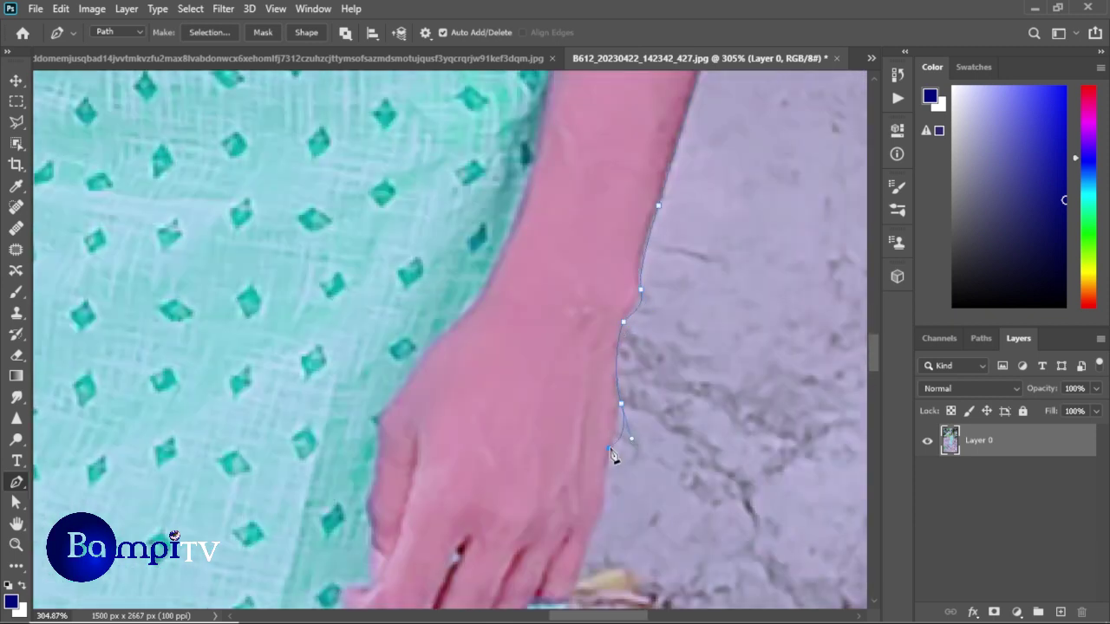
# Trace down the trouser leg, up to the kurta hem, and along the hem between the legs
pyautogui.scroll(-2, 400, 360)
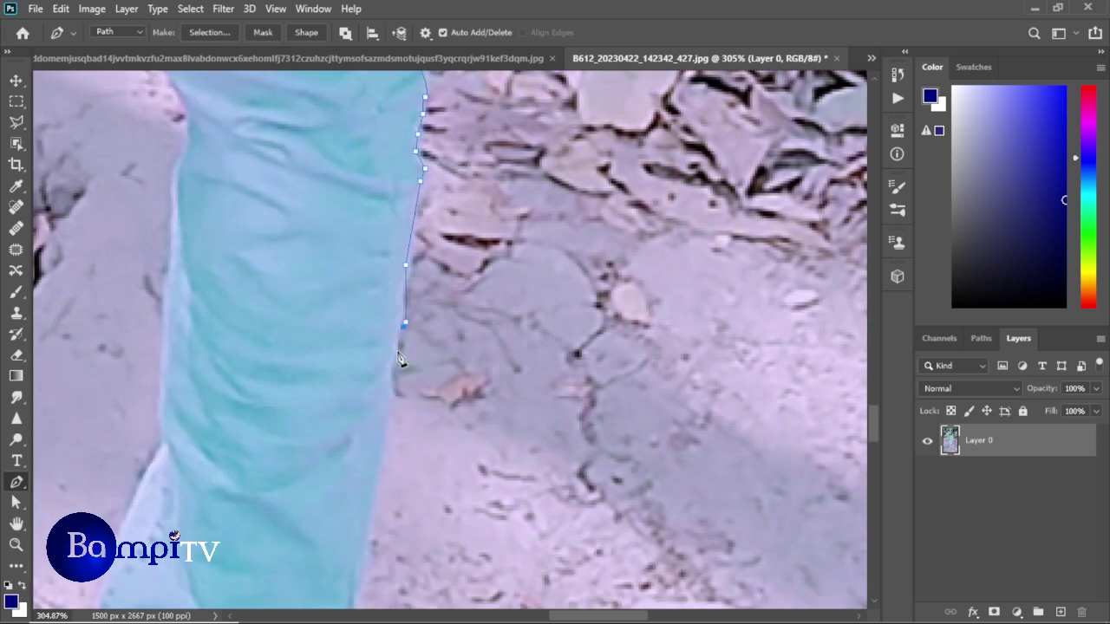
pyautogui.click(366, 555)
pyautogui.scroll(-3, 366, 546)
pyautogui.scroll(1, 353, 482)
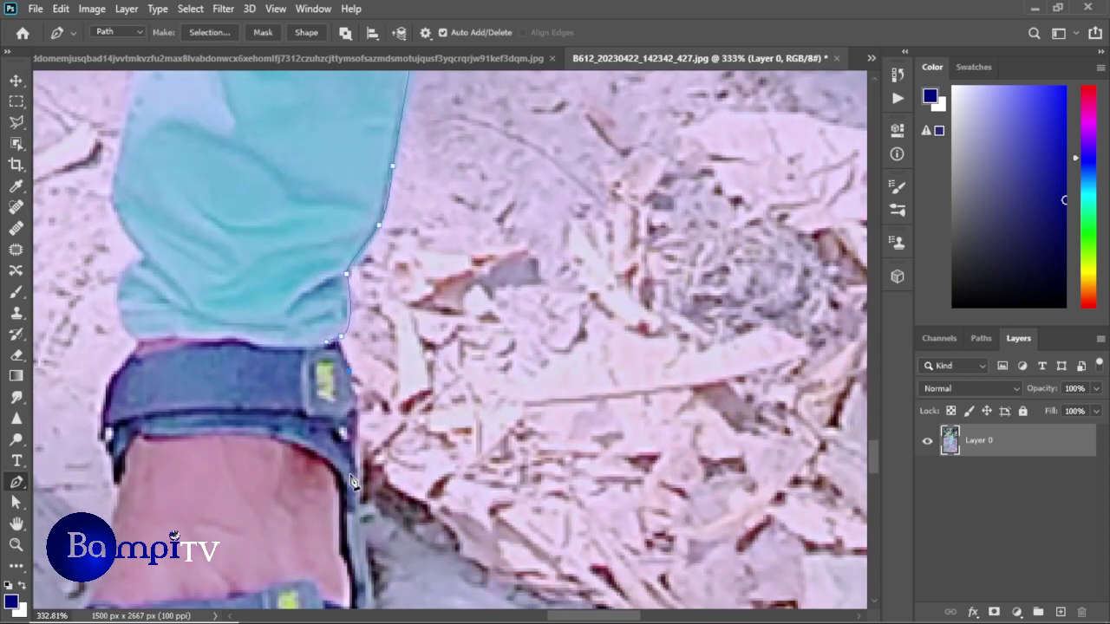
pyautogui.scroll(1, 235, 85)
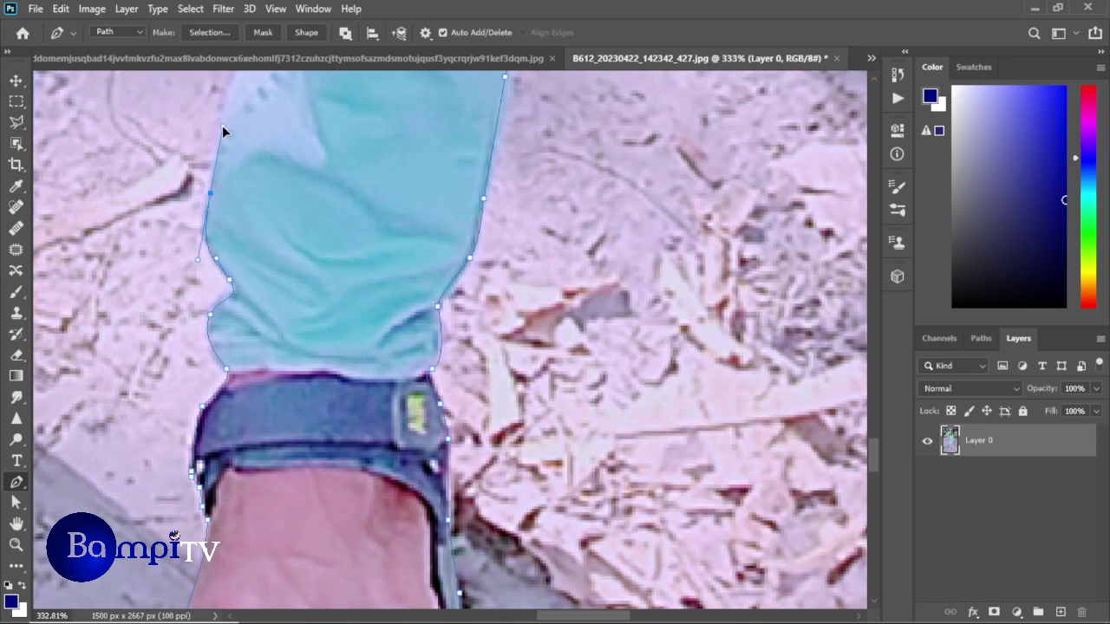
pyautogui.scroll(1, 222, 125)
pyautogui.scroll(3, 268, 164)
pyautogui.click(266, 170)
pyautogui.click(265, 144)
pyautogui.click(260, 116)
pyautogui.moveTo(155, 127); pyautogui.dragTo(409, 198)
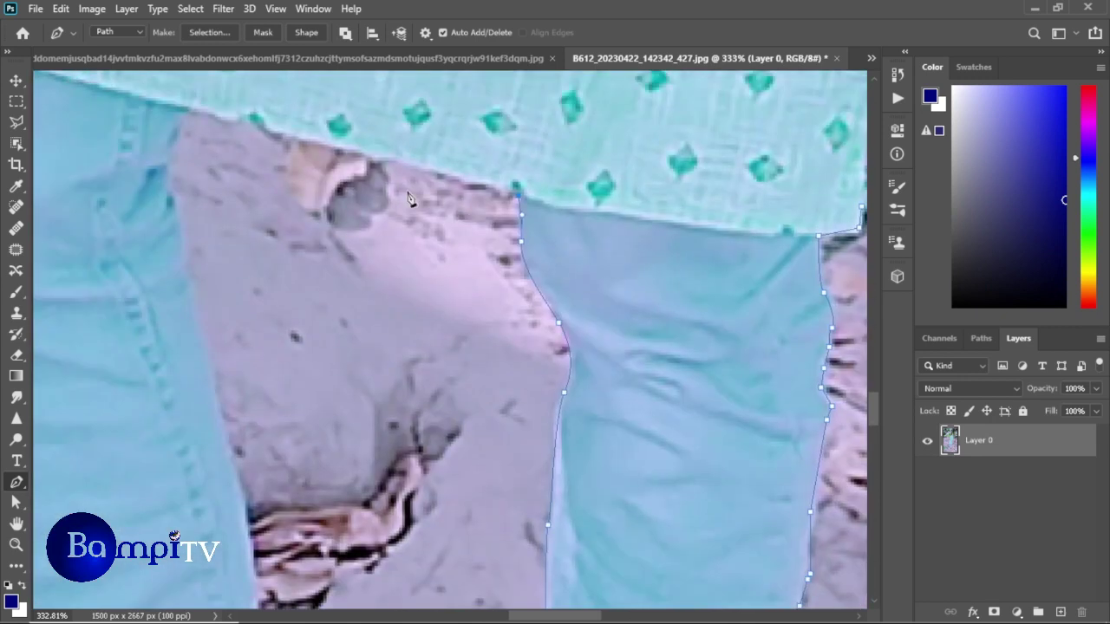
pyautogui.click(356, 152)
pyautogui.click(344, 143)
pyautogui.click(286, 133)
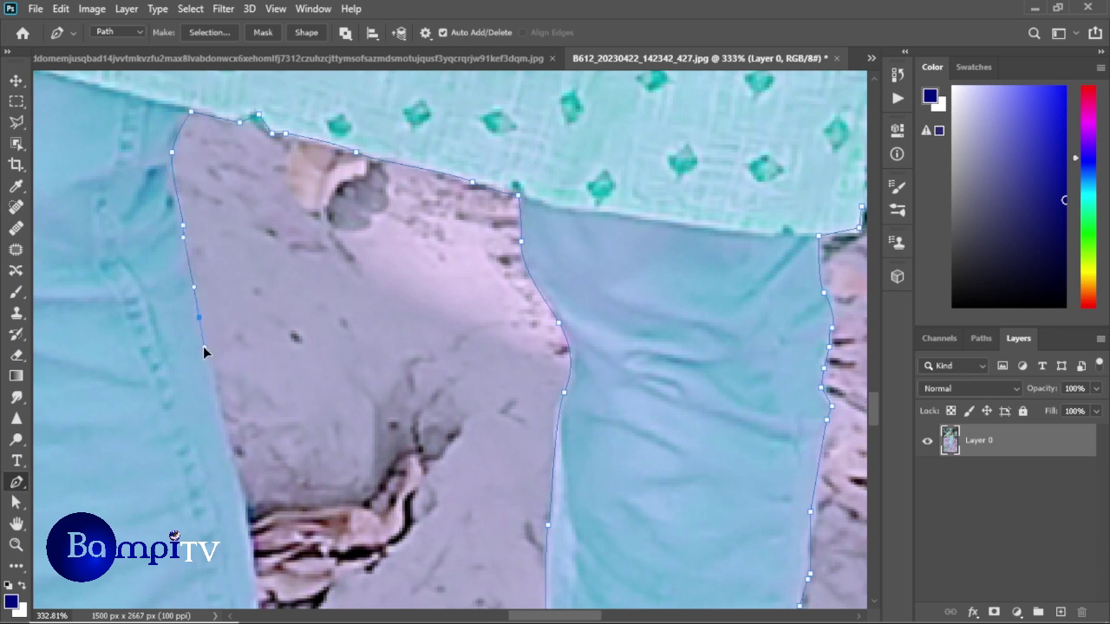
# Add path points down the inner edge of the left leg and review the outline
pyautogui.click(223, 420)
pyautogui.click(229, 437)
pyautogui.scroll(-3, 229, 437)
pyautogui.scroll(-2, 271, 413)
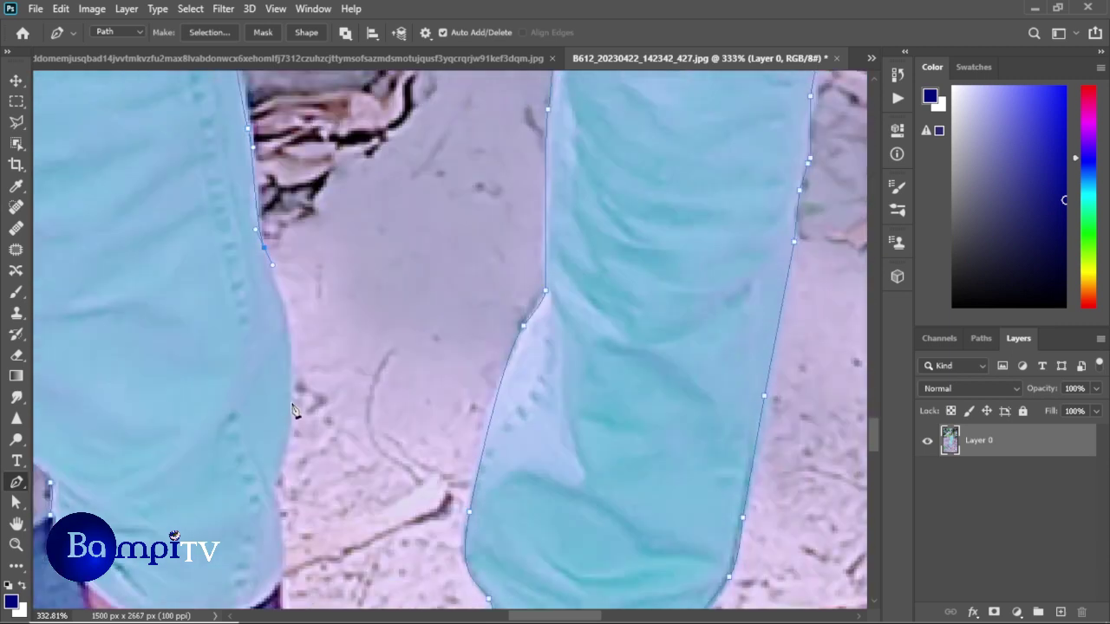
pyautogui.scroll(-1, 278, 509)
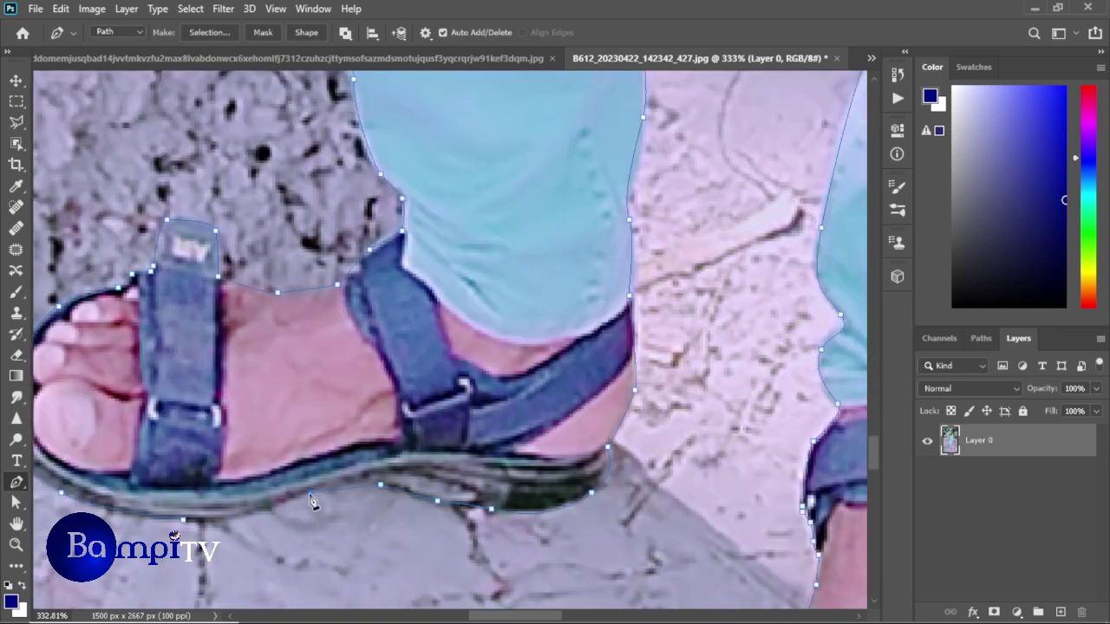
pyautogui.scroll(-5, 279, 503)
pyautogui.scroll(4, 477, 373)
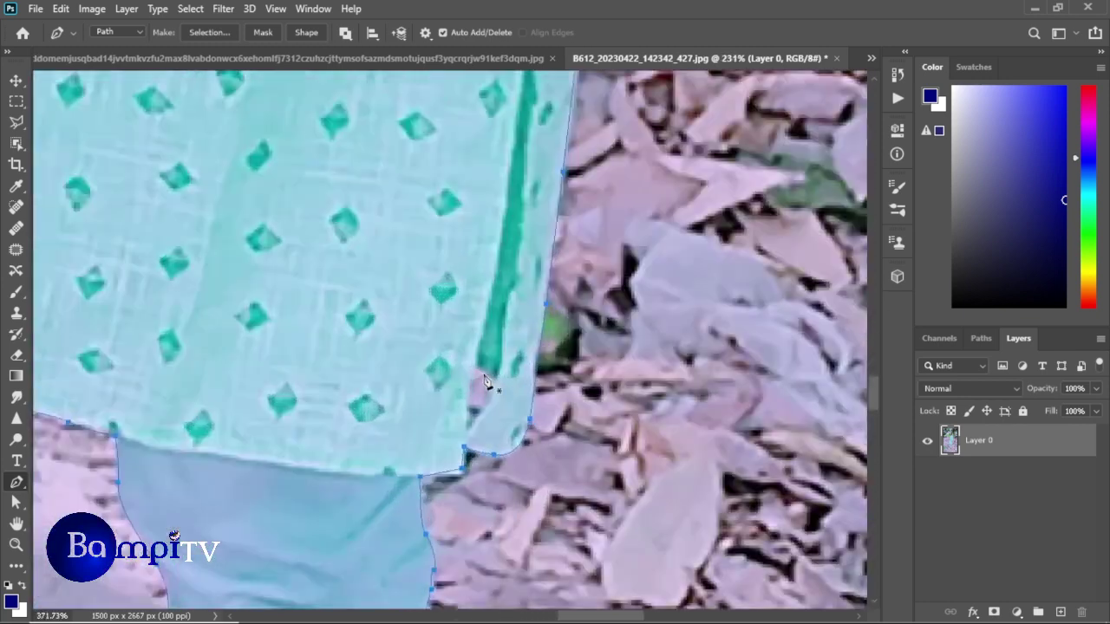
pyautogui.scroll(2, 471, 373)
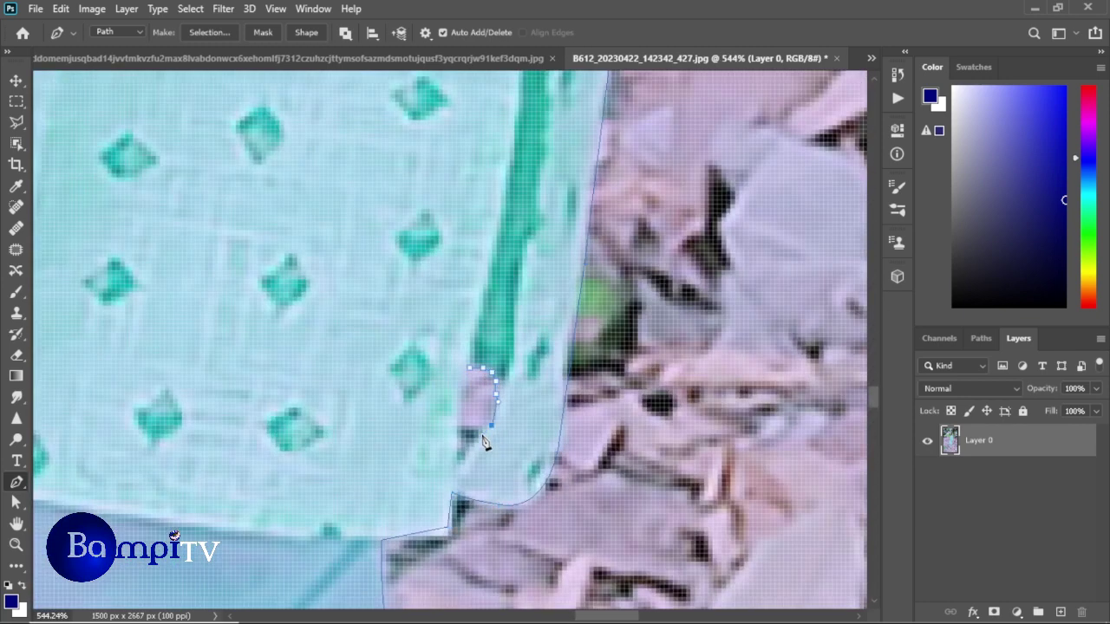
pyautogui.scroll(-5, 469, 379)
pyautogui.scroll(-3, 481, 392)
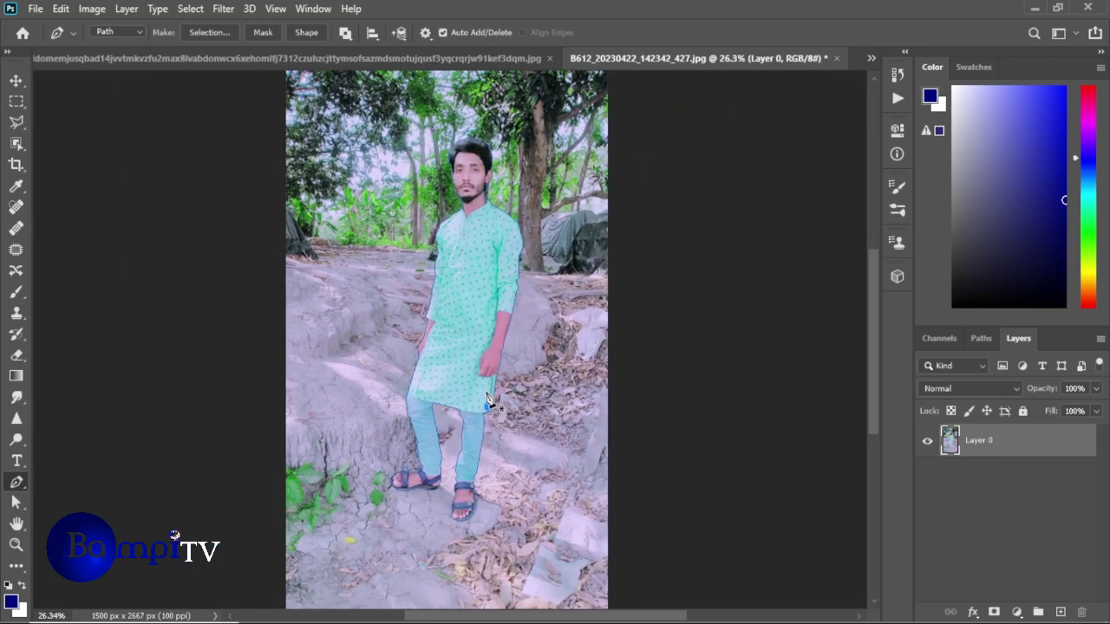
# Convert the traced path to a selection and mask away the background around the man
pyautogui.hotkey('ctrl', 'Return')
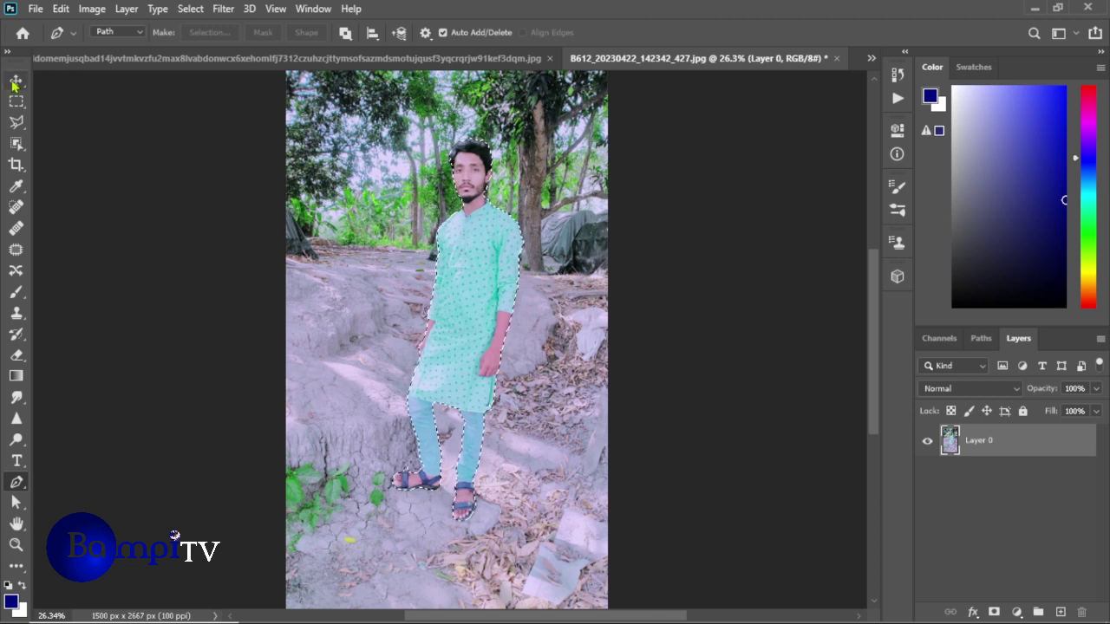
pyautogui.rightClick(17, 122)
pyautogui.click(70, 116)
pyautogui.rightClick(407, 148)
pyautogui.click(430, 163)
pyautogui.rightClick(17, 80)
pyautogui.click(52, 80)
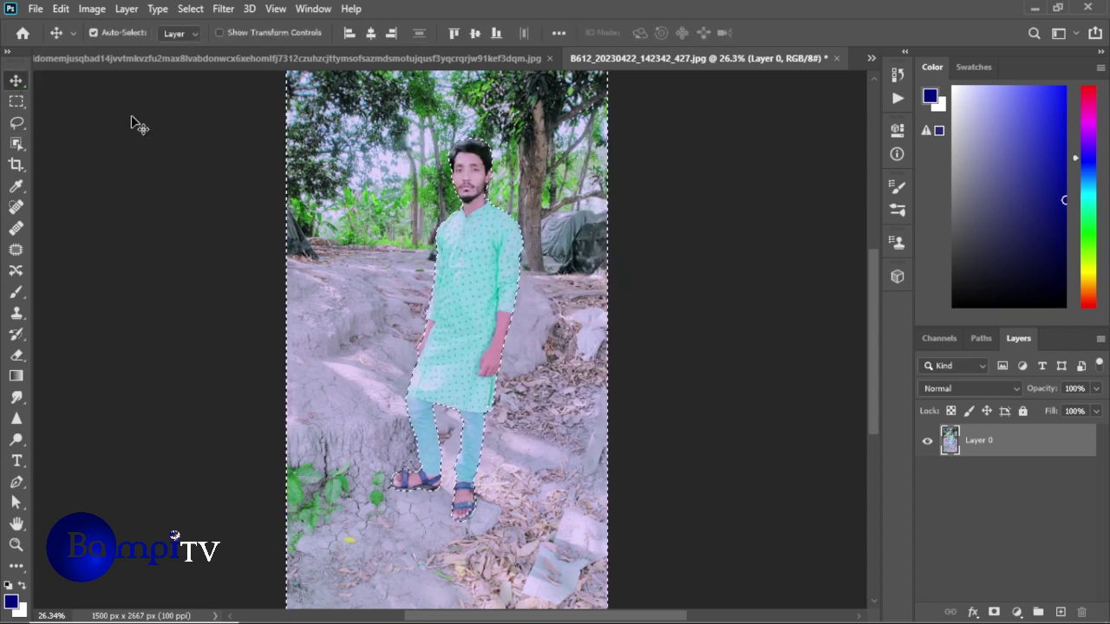
pyautogui.click(994, 612)
# Add a new layer, fill it with black, and place it beneath the man
pyautogui.hotkey('ctrl', 'shift', 'alt', 'n')
pyautogui.press('t')
pyautogui.click(17, 565)
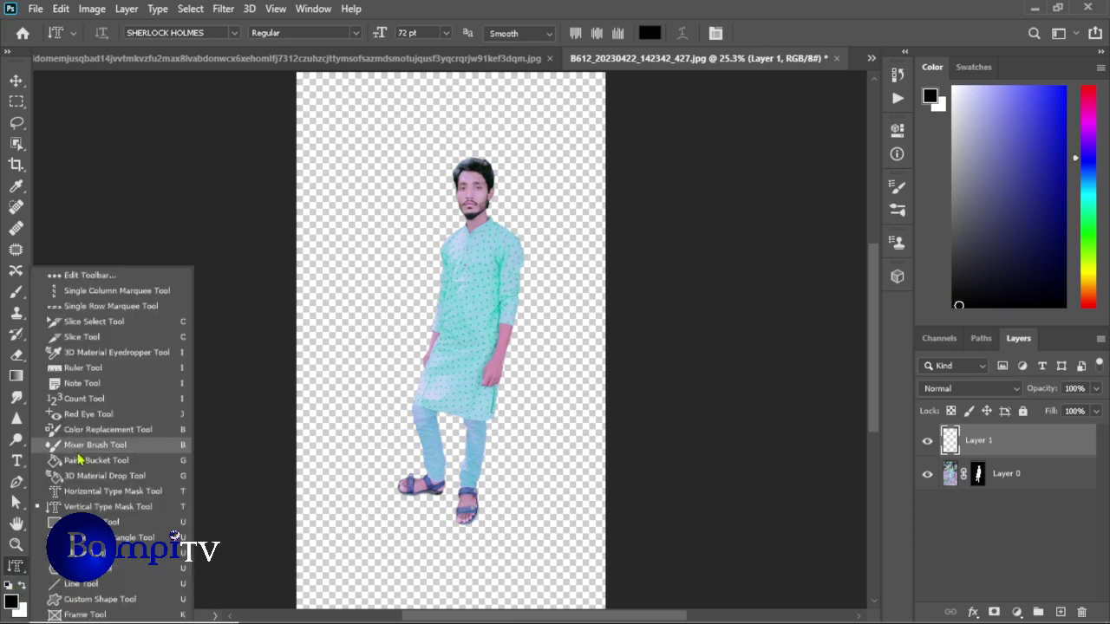
pyautogui.click(113, 468)
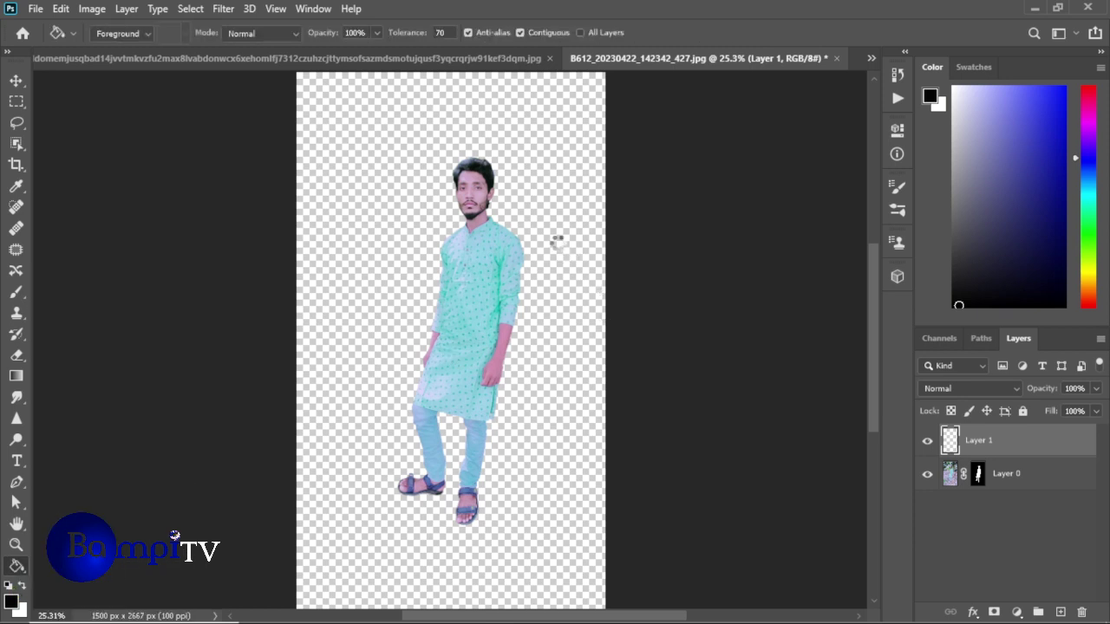
pyautogui.click(560, 251)
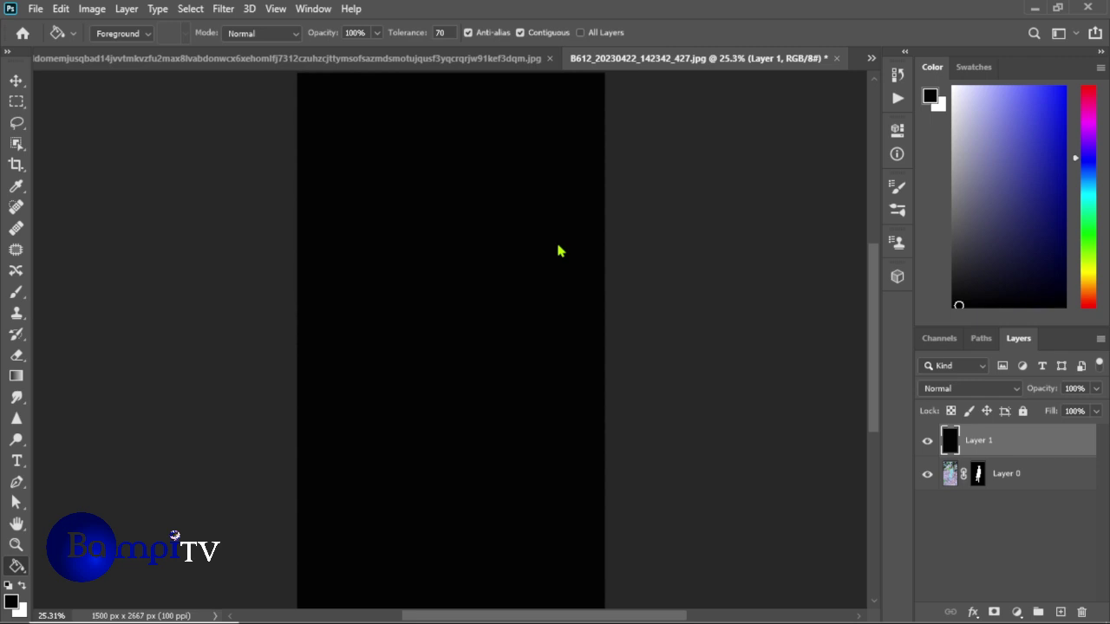
pyautogui.moveTo(1028, 519); pyautogui.dragTo(1028, 518)
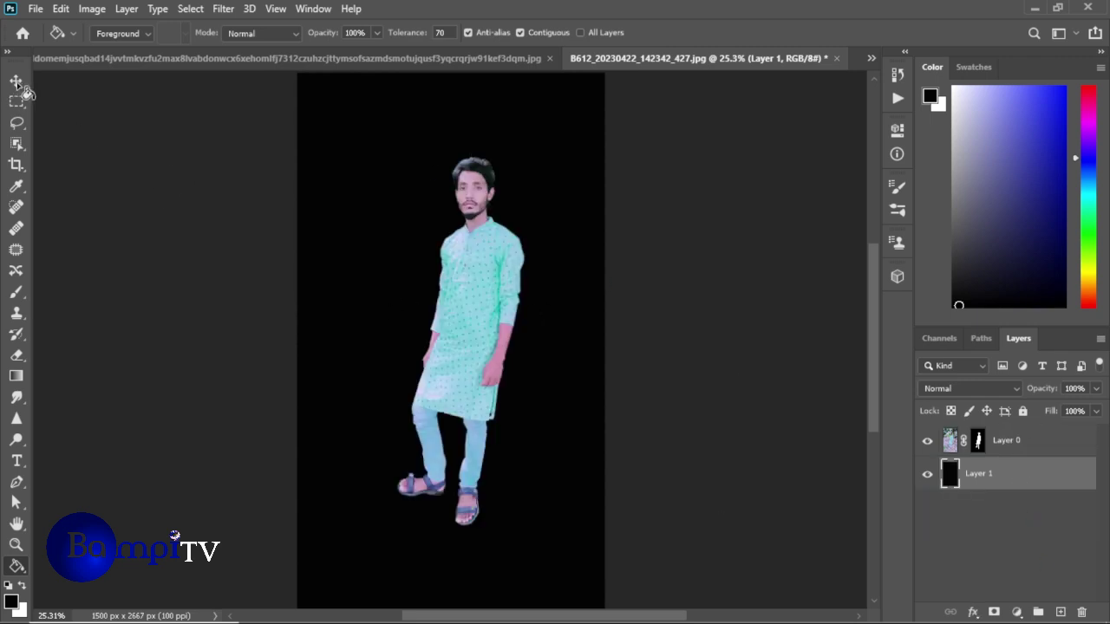
# With a small brush on Layer 0's mask, restore hair along the left side in white
pyautogui.scroll(2, 24, 91)
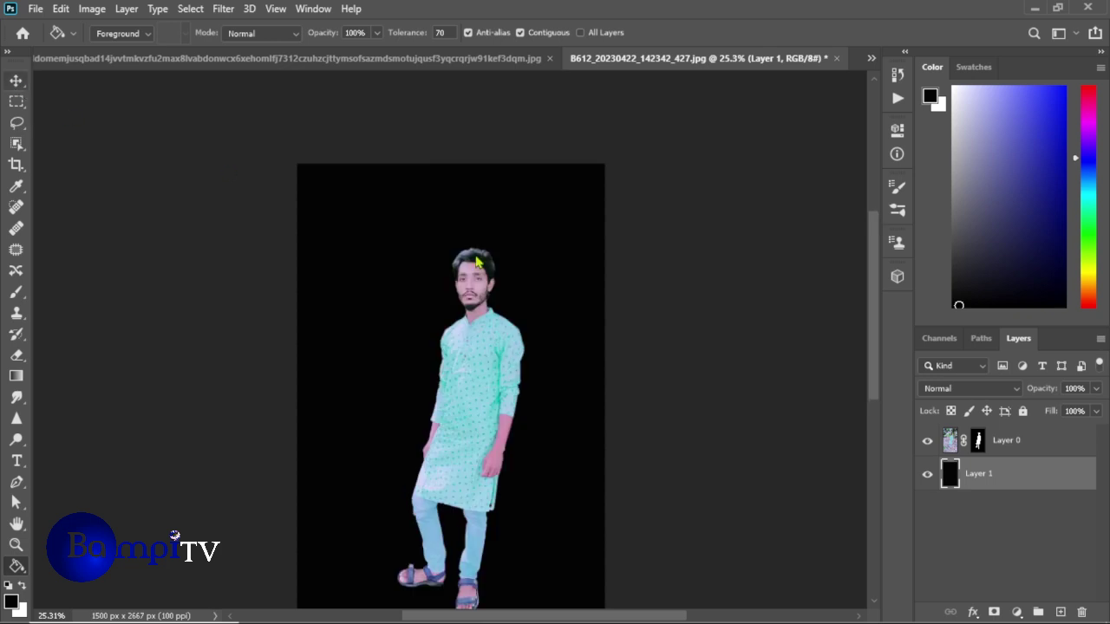
pyautogui.scroll(3, 476, 261)
pyautogui.scroll(3, 492, 207)
pyautogui.click(1008, 443)
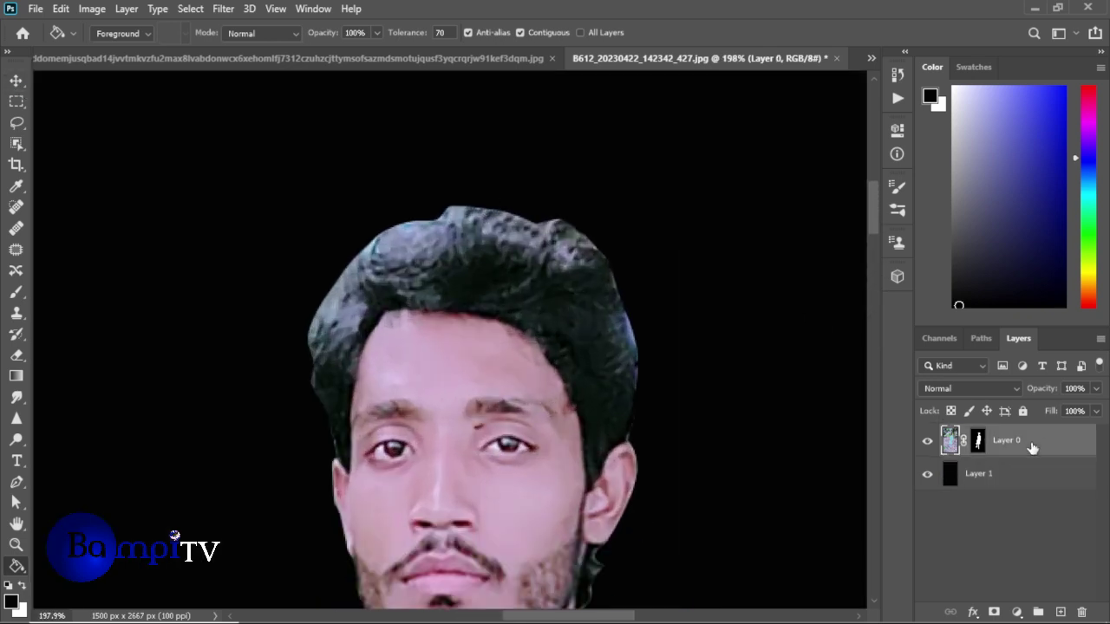
pyautogui.click(974, 444)
pyautogui.click(15, 292)
pyautogui.click(50, 296)
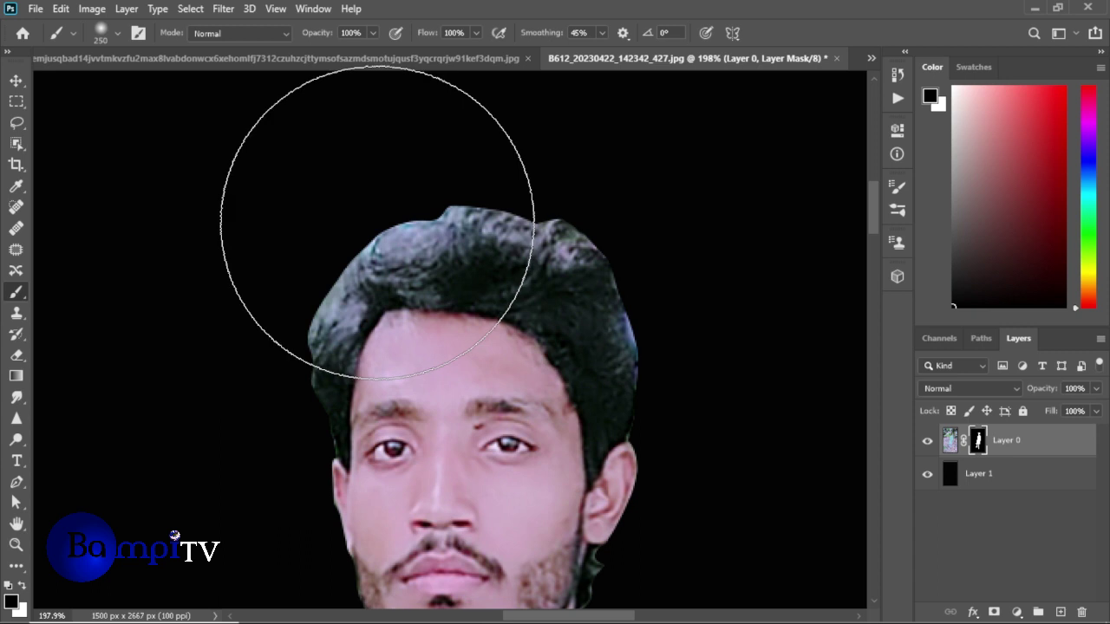
pyautogui.press('[')
pyautogui.press('[')
pyautogui.press('[')
pyautogui.press('[')
pyautogui.press('[')
pyautogui.press('[')
pyautogui.press('[')
pyautogui.press('[')
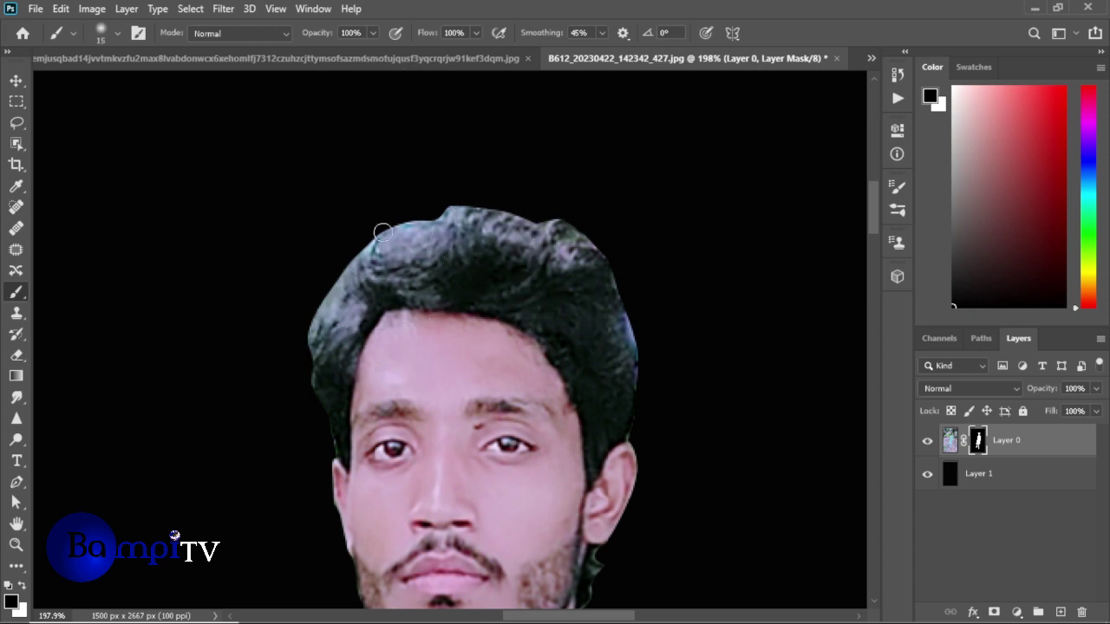
pyautogui.moveTo(389, 231); pyautogui.dragTo(410, 219)
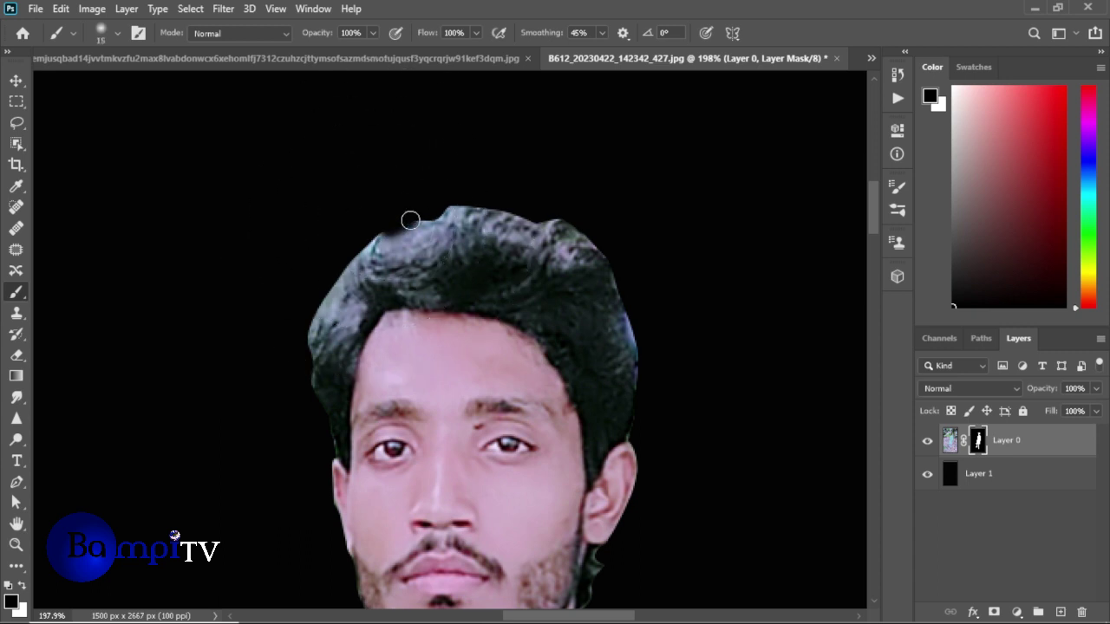
pyautogui.hotkey('ctrl', 'z')
pyautogui.press('x')
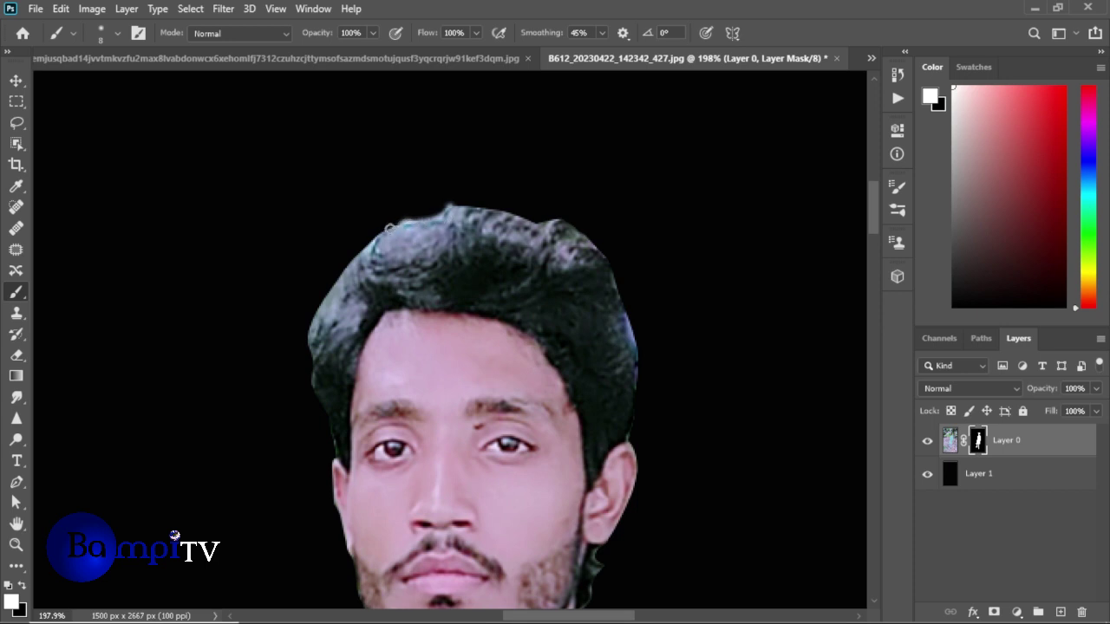
pyautogui.moveTo(308, 330); pyautogui.dragTo(314, 378)
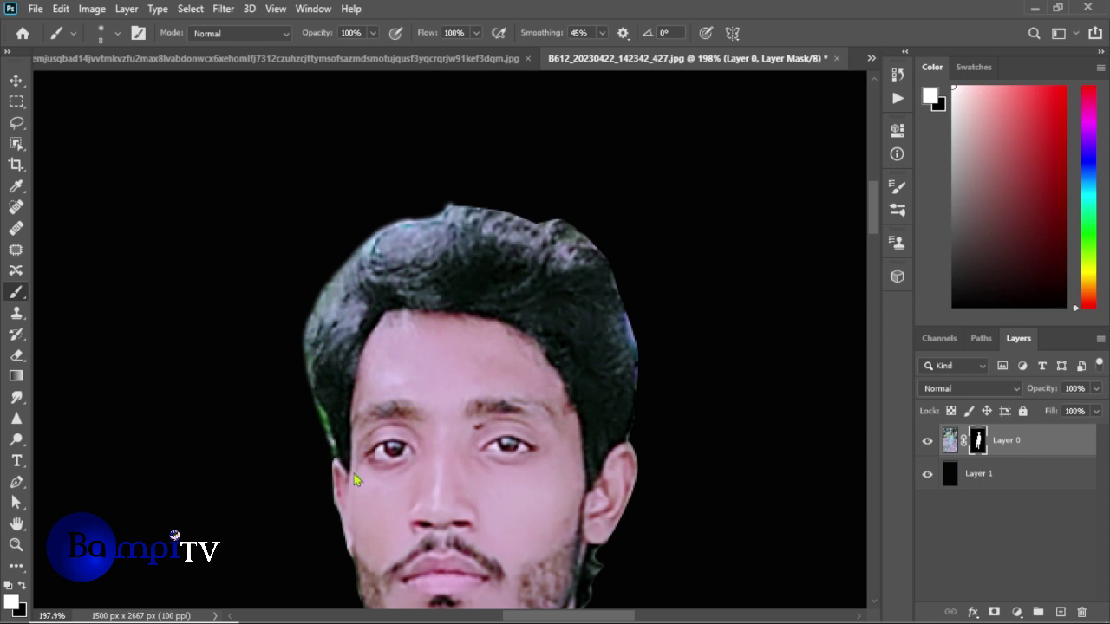
# Switch back to black, set brush size 28, and hide the rough left shoulder edge
pyautogui.scroll(-3, 577, 329)
pyautogui.scroll(-5, 434, 304)
pyautogui.scroll(-2, 245, 274)
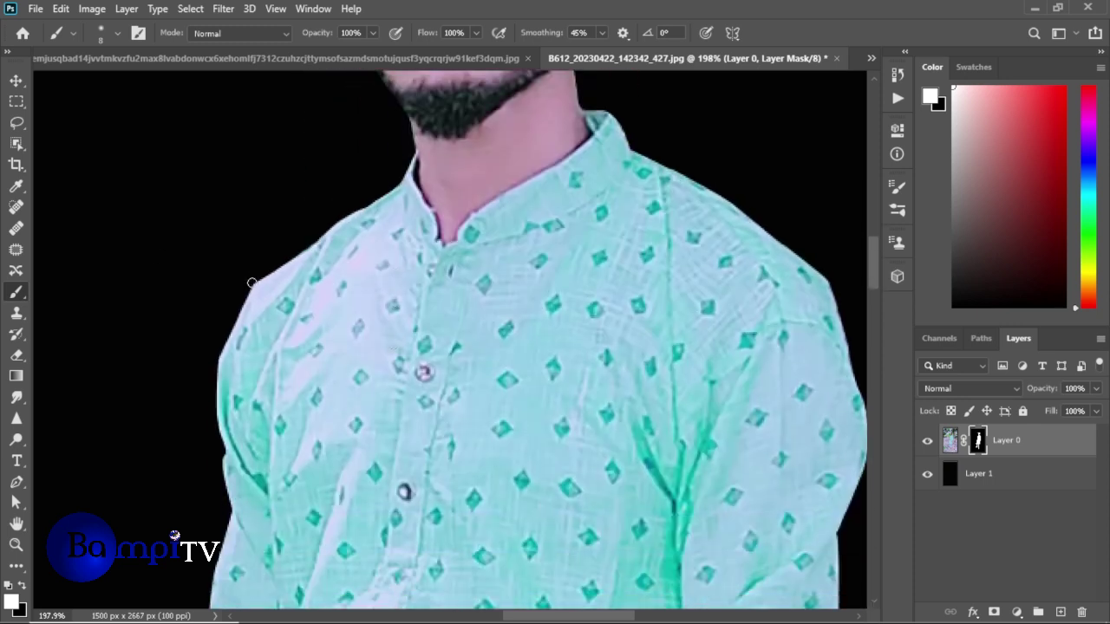
pyautogui.press('x')
pyautogui.rightClick(240, 254)
pyautogui.write('28')
pyautogui.press('Return')
pyautogui.moveTo(338, 203)
pyautogui.mouseDown()
pyautogui.moveTo(270, 245)
pyautogui.moveTo(221, 315)
pyautogui.moveTo(193, 399)
pyautogui.mouseUp()
# Delete the black background layer (Layer 1)
pyautogui.scroll(-6, 275, 308)
pyautogui.scroll(-1, 276, 308)
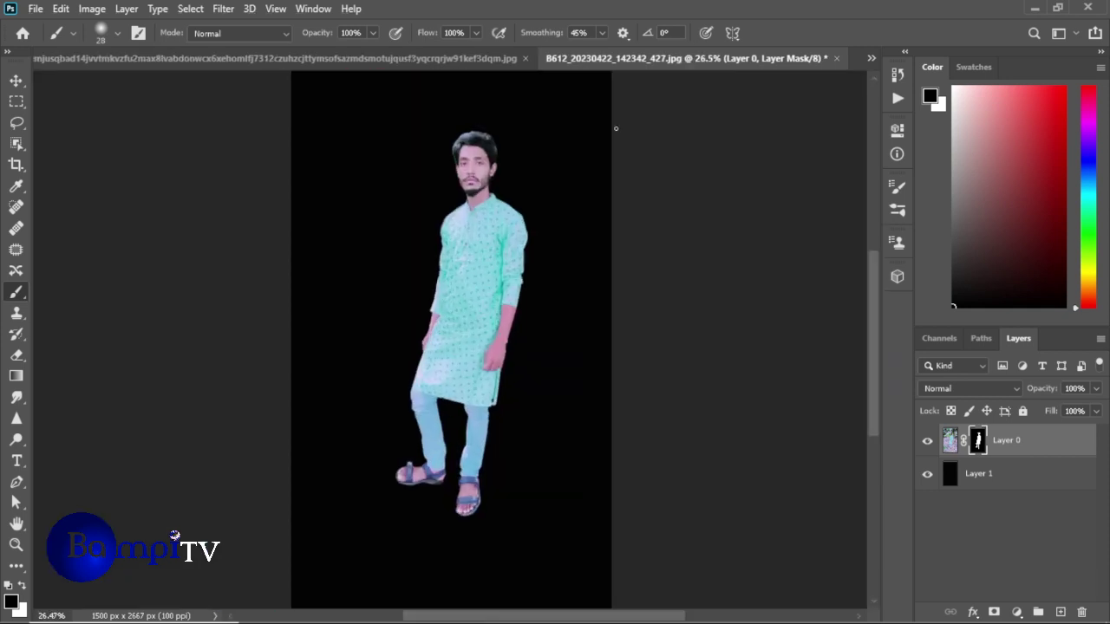
pyautogui.moveTo(1028, 478); pyautogui.dragTo(1081, 612)
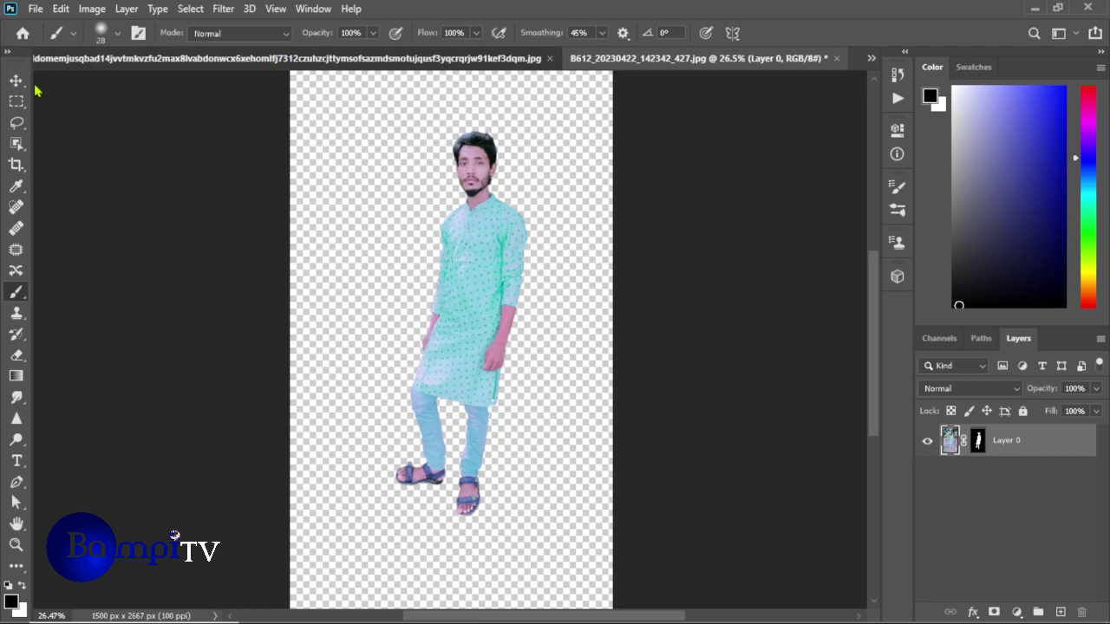
# Drag the masked man layer into the motorcycle photo with the Move tool
pyautogui.click(421, 58)
pyautogui.press('v')
pyautogui.moveTo(801, 58); pyautogui.dragTo(892, 173)
pyautogui.moveTo(1032, 337); pyautogui.dragTo(466, 250)
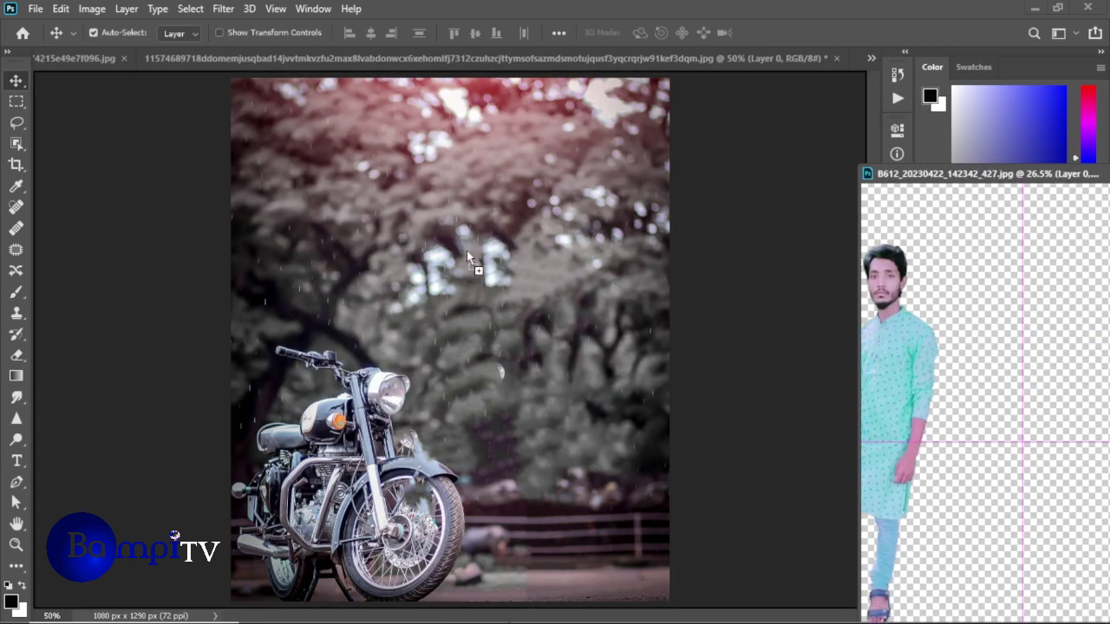
pyautogui.click(922, 170)
# Free-transform the man, shrinking him to about 56% and moving him right and down
pyautogui.click(553, 244)
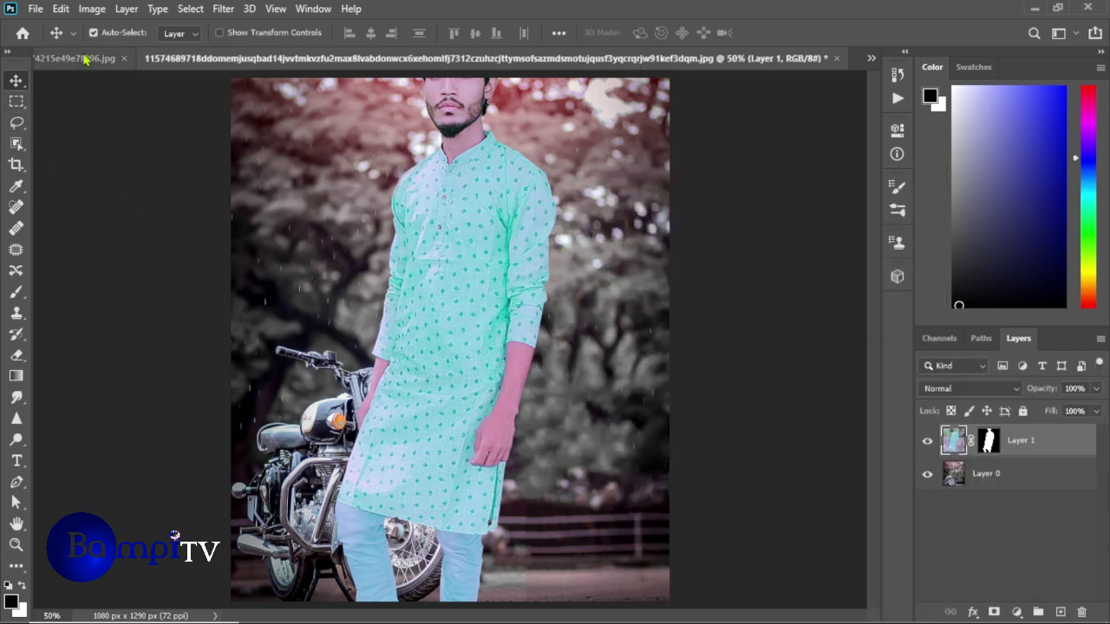
pyautogui.click(61, 9)
pyautogui.press('Escape')
pyautogui.hotkey('ctrl', 't')
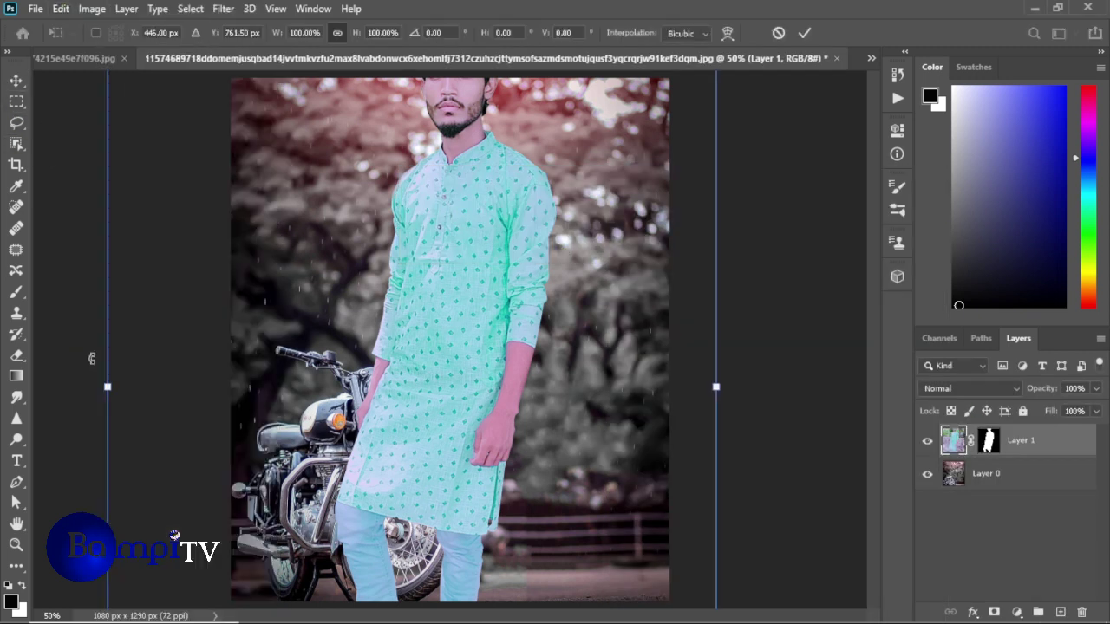
pyautogui.moveTo(106, 388); pyautogui.dragTo(376, 387)
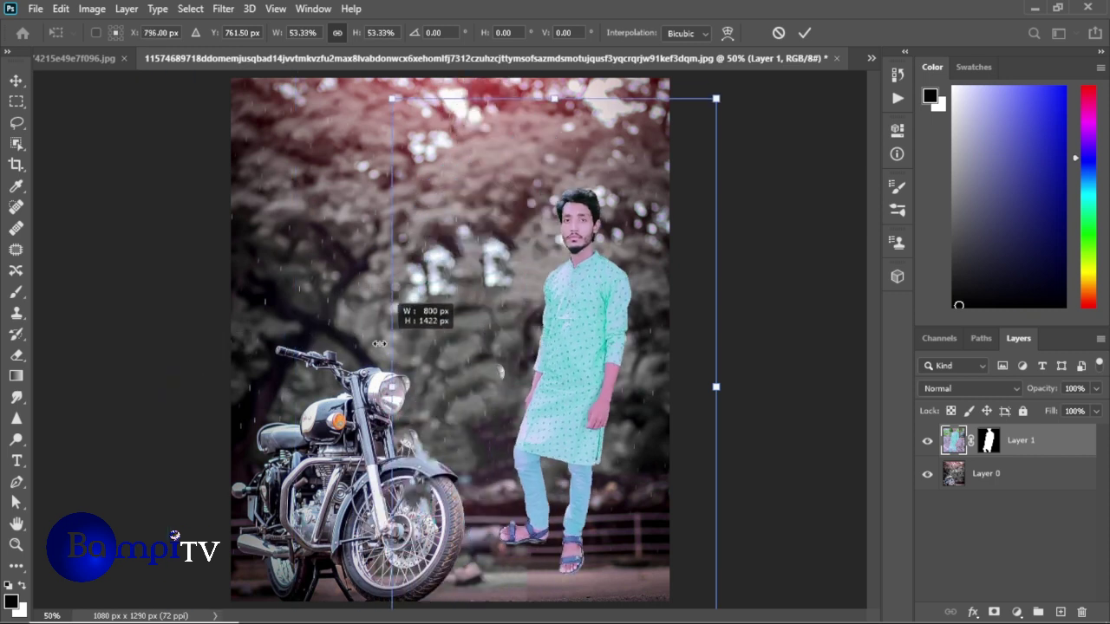
pyautogui.moveTo(576, 278)
pyautogui.mouseDown()
pyautogui.moveTo(566, 314)
pyautogui.moveTo(608, 294)
pyautogui.moveTo(585, 395)
pyautogui.moveTo(541, 402)
pyautogui.moveTo(560, 358)
pyautogui.moveTo(575, 354)
pyautogui.moveTo(570, 387)
pyautogui.moveTo(555, 388)
pyautogui.mouseUp()
# Fine-tune the man to about 57%, rotate him upright beside the motorcycle, and commit
pyautogui.moveTo(650, 126)
pyautogui.mouseDown()
pyautogui.moveTo(633, 153)
pyautogui.moveTo(649, 108)
pyautogui.mouseUp()
pyautogui.hotkey('ctrl', '-')
pyautogui.moveTo(473, 407)
pyautogui.mouseDown()
pyautogui.moveTo(545, 415)
pyautogui.moveTo(525, 396)
pyautogui.moveTo(525, 365)
pyautogui.mouseUp()
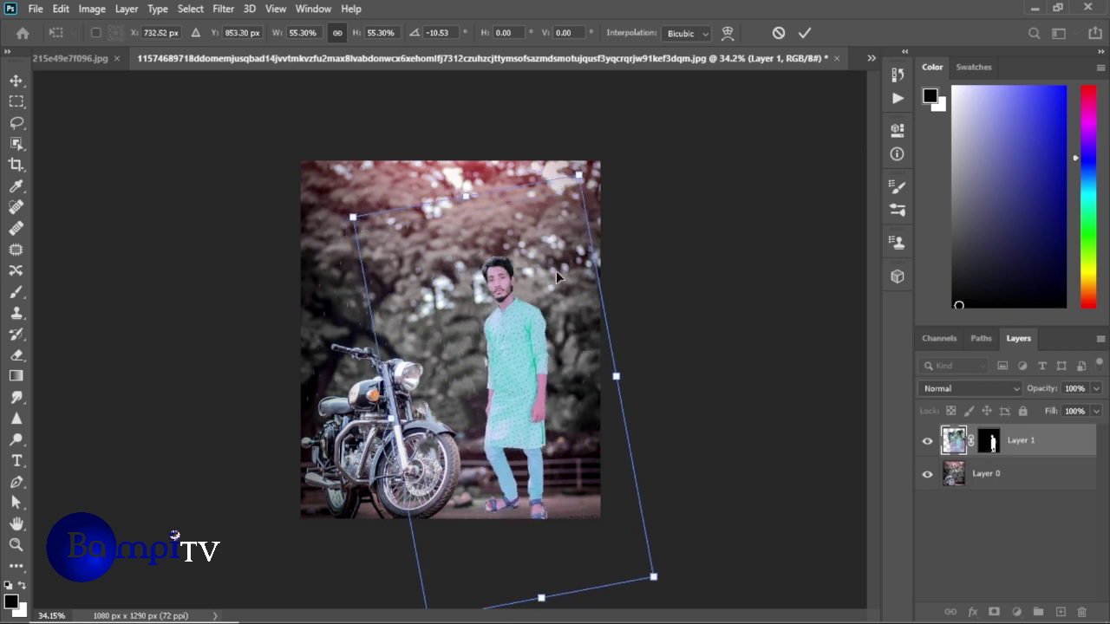
pyautogui.moveTo(653, 577); pyautogui.dragTo(662, 589)
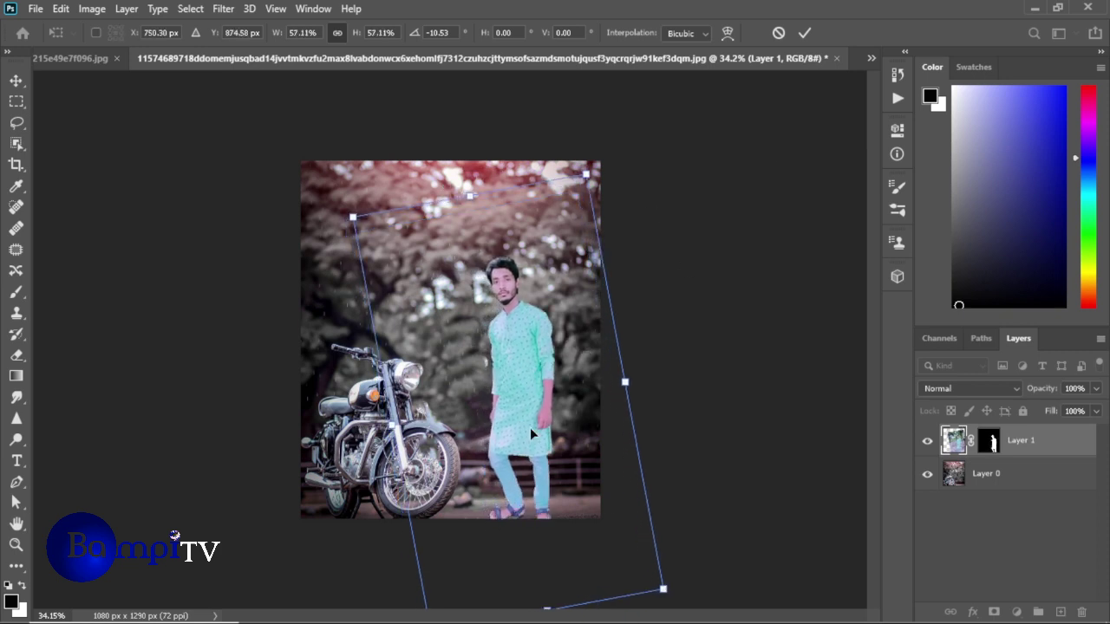
pyautogui.moveTo(529, 427); pyautogui.dragTo(535, 424)
pyautogui.moveTo(564, 138); pyautogui.dragTo(572, 169)
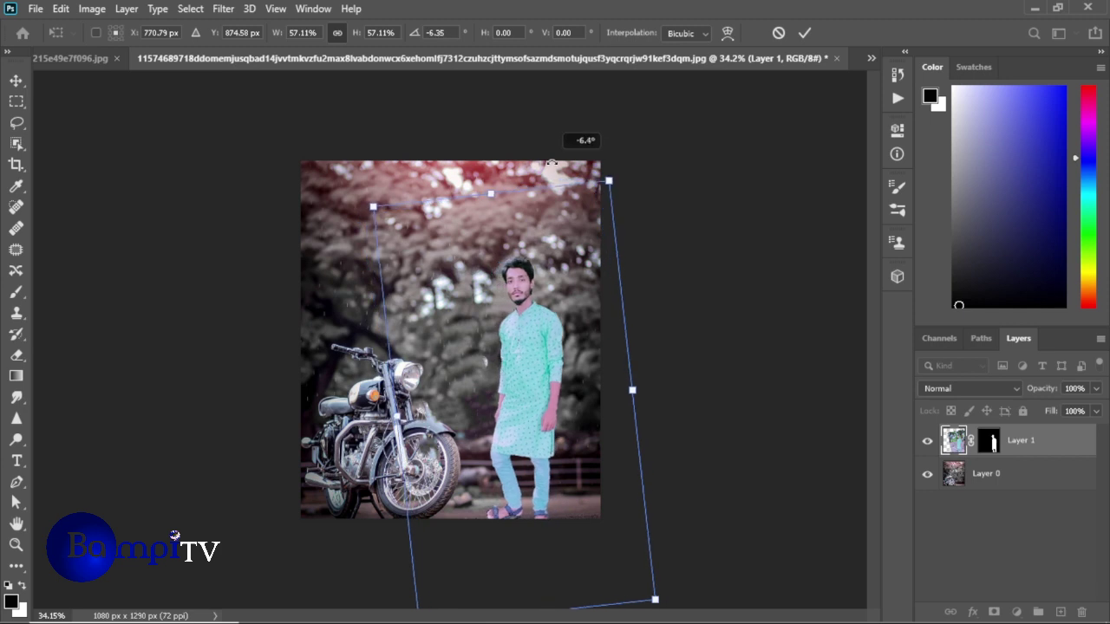
pyautogui.moveTo(520, 324); pyautogui.dragTo(526, 329)
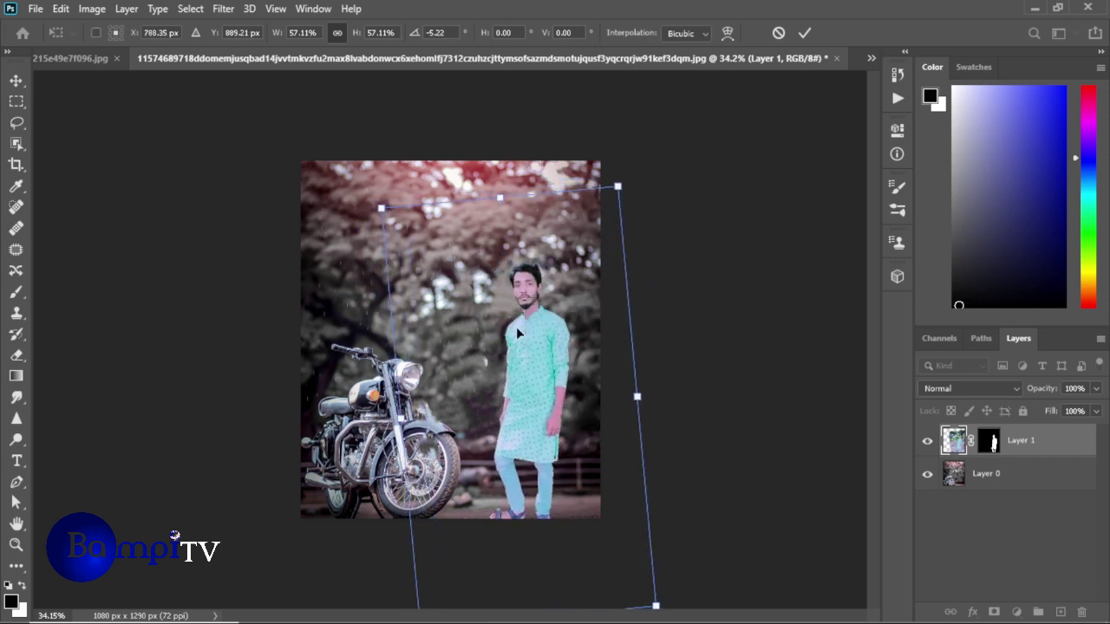
pyautogui.moveTo(617, 185); pyautogui.dragTo(624, 163)
pyautogui.click(804, 33)
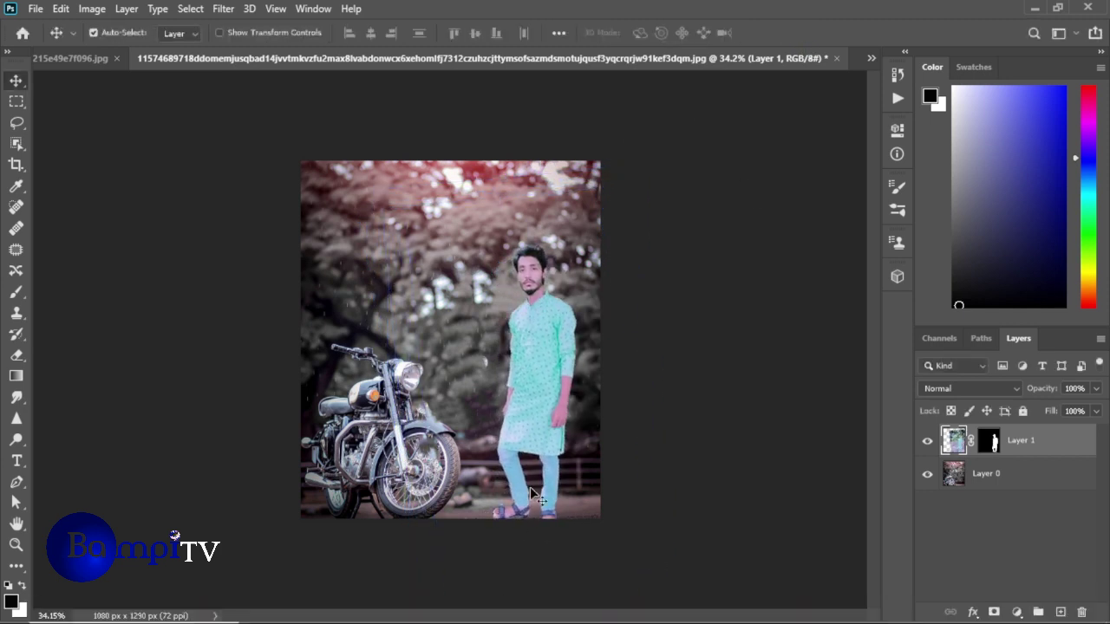
# Free-transform the man again, scaling him to about 97%
pyautogui.scroll(5, 561, 424)
pyautogui.scroll(-3, 561, 424)
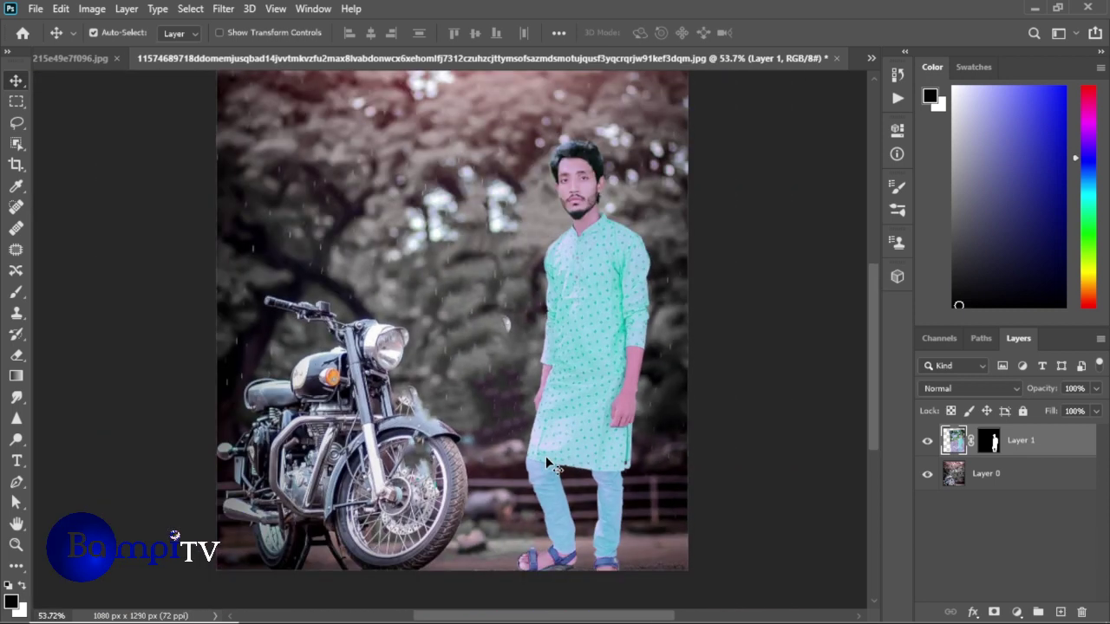
pyautogui.scroll(-2, 546, 464)
pyautogui.click(61, 9)
pyautogui.click(130, 359)
pyautogui.moveTo(685, 152); pyautogui.dragTo(634, 142)
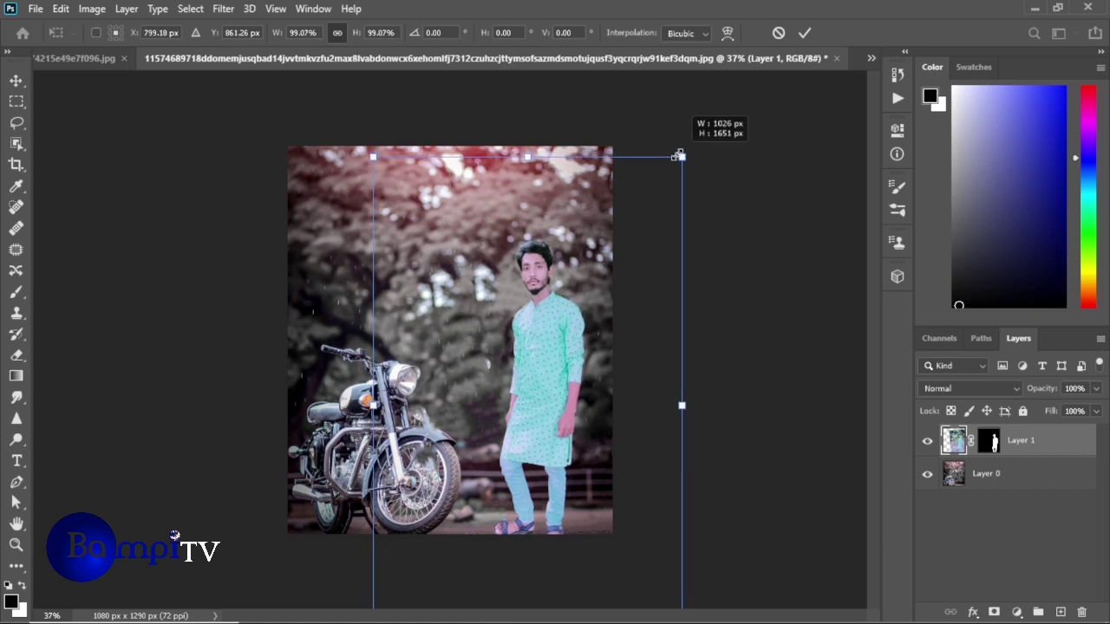
pyautogui.click(804, 33)
# Target Layer 1's mask and choose the Soft Round brush for edge cleanup
pyautogui.scroll(2, 525, 301)
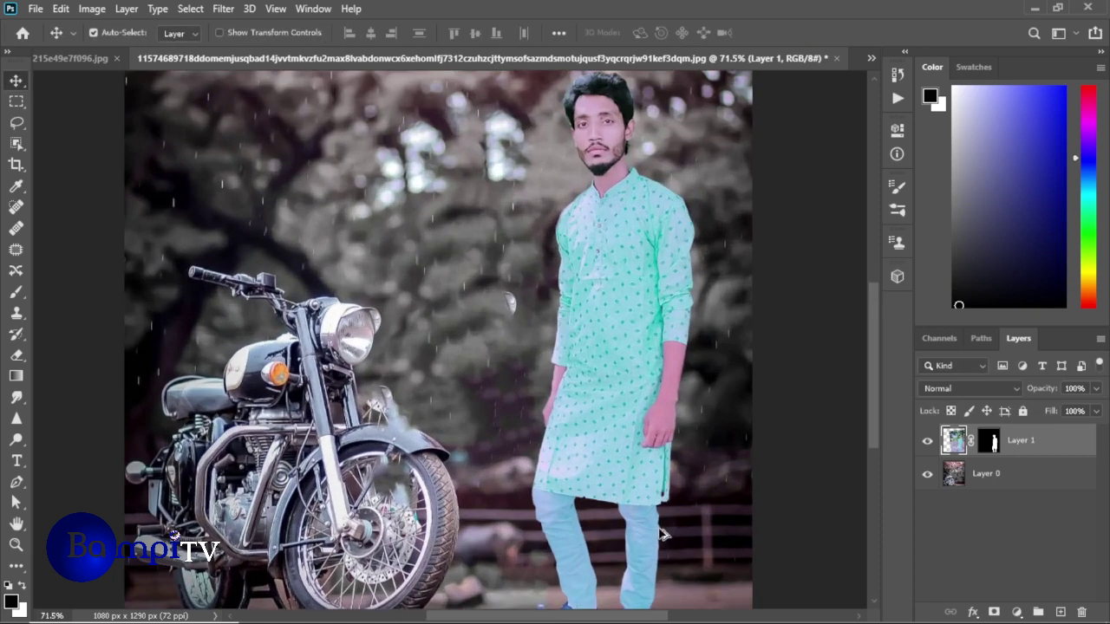
pyautogui.scroll(3, 664, 532)
pyautogui.scroll(-2, 520, 512)
pyautogui.scroll(-2, 421, 483)
pyautogui.scroll(-2, 417, 483)
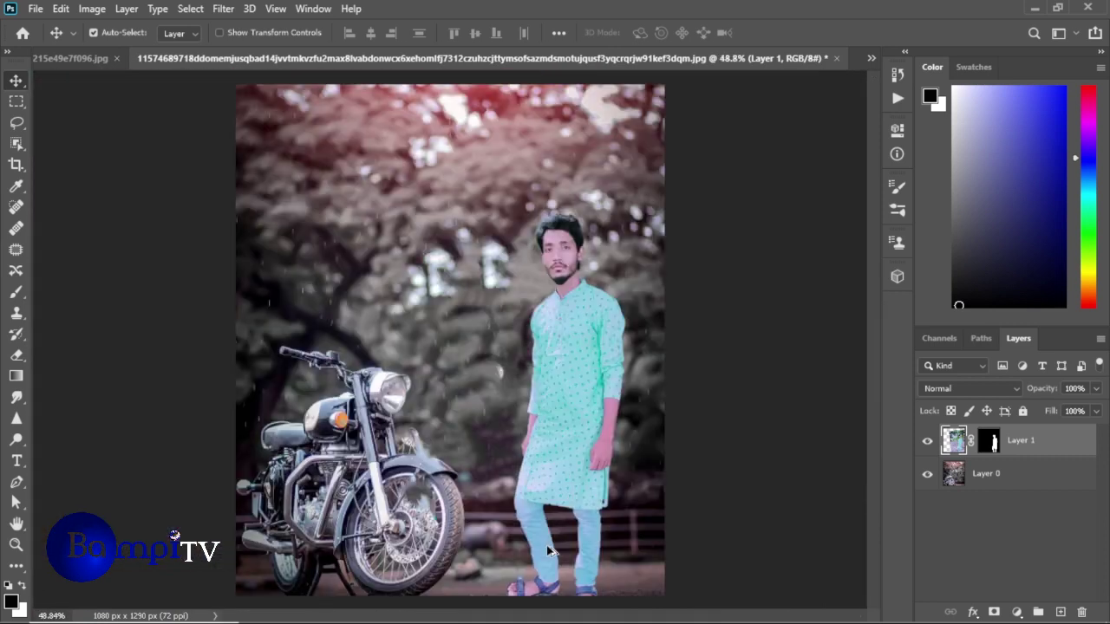
pyautogui.scroll(1, 541, 546)
pyautogui.scroll(-2, 639, 491)
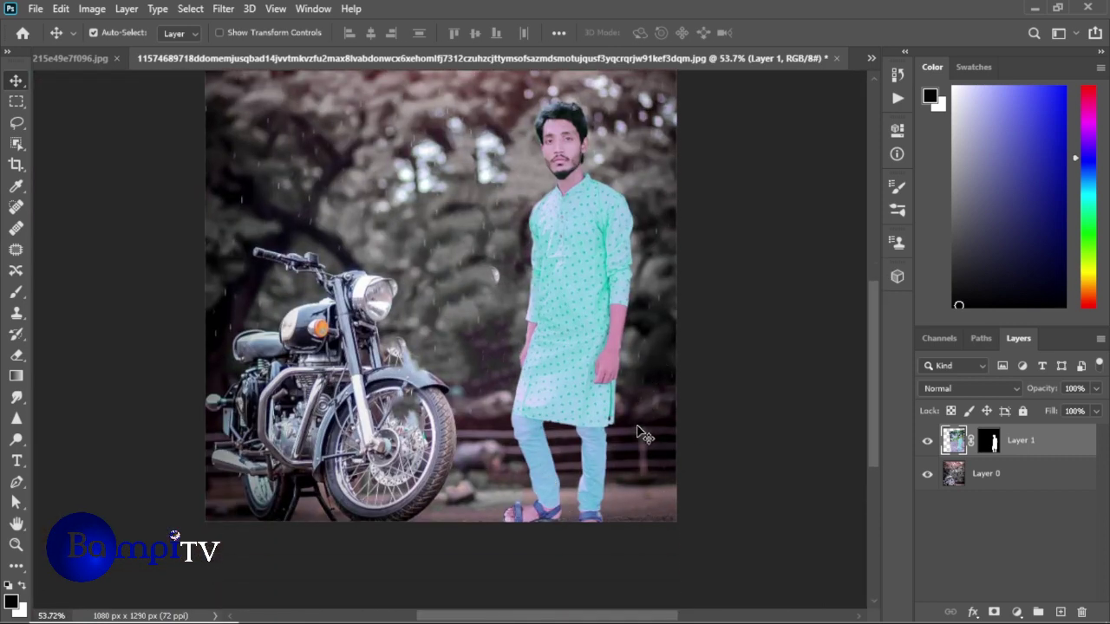
pyautogui.scroll(-2, 640, 442)
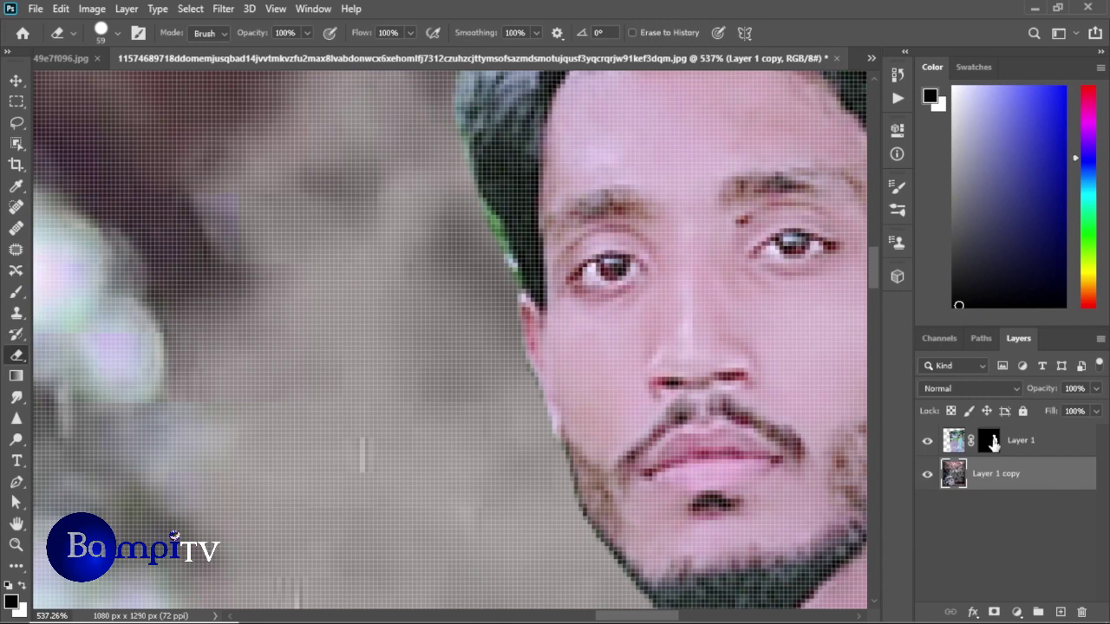
pyautogui.click(994, 443)
pyautogui.press('b')
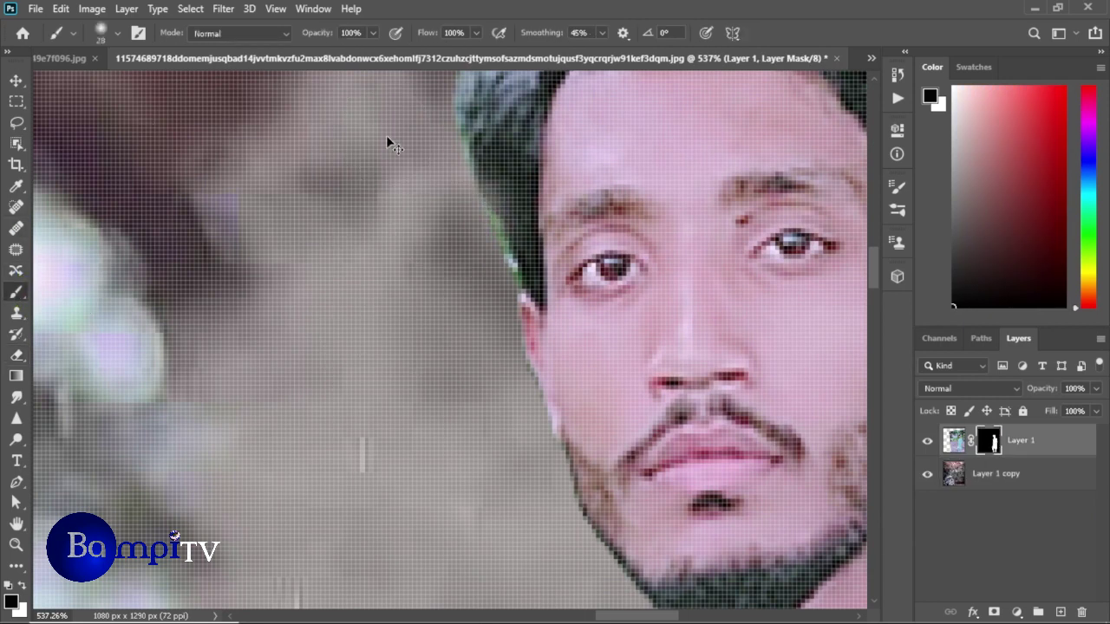
pyautogui.click(373, 33)
pyautogui.click(108, 33)
pyautogui.click(104, 256)
pyautogui.click(459, 254)
# Clean the mask along the chin, kurta, hands and hair, then return to the layer image
pyautogui.scroll(1, 441, 275)
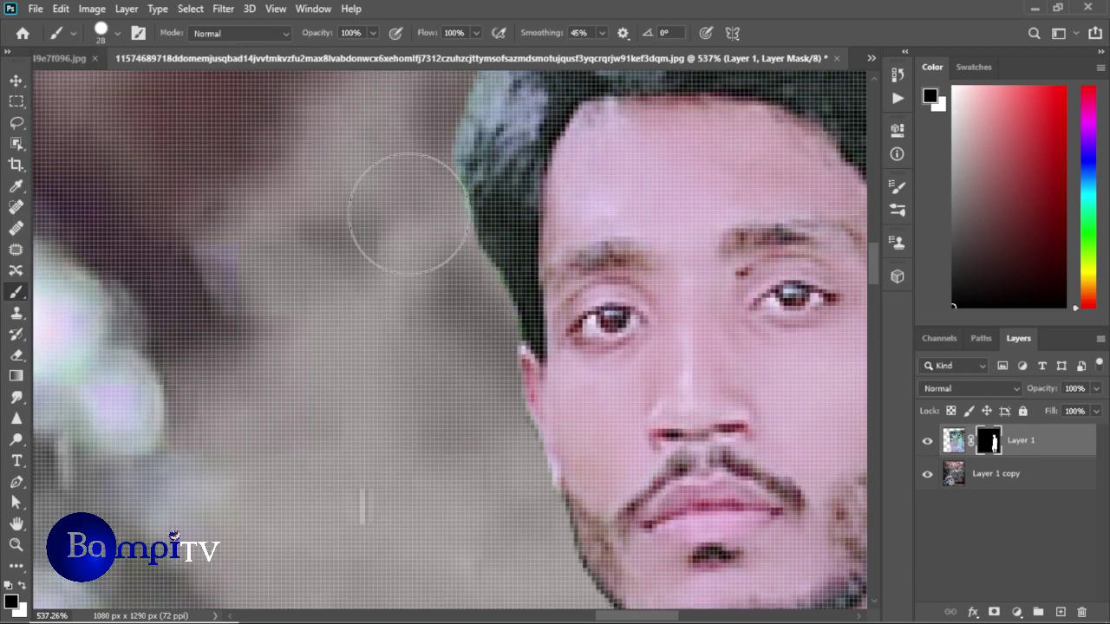
pyautogui.scroll(4, 402, 210)
pyautogui.moveTo(700, 322); pyautogui.dragTo(612, 412)
pyautogui.scroll(-3, 613, 412)
pyautogui.scroll(-3, 559, 292)
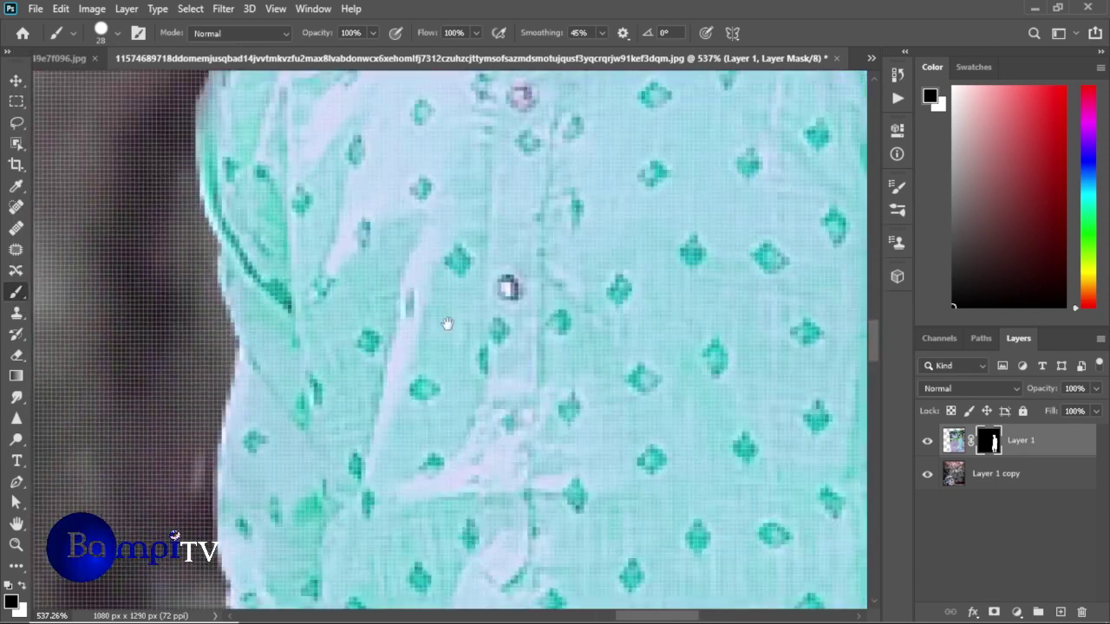
pyautogui.scroll(-2, 448, 322)
pyautogui.scroll(-2, 535, 297)
pyautogui.scroll(-5, 509, 408)
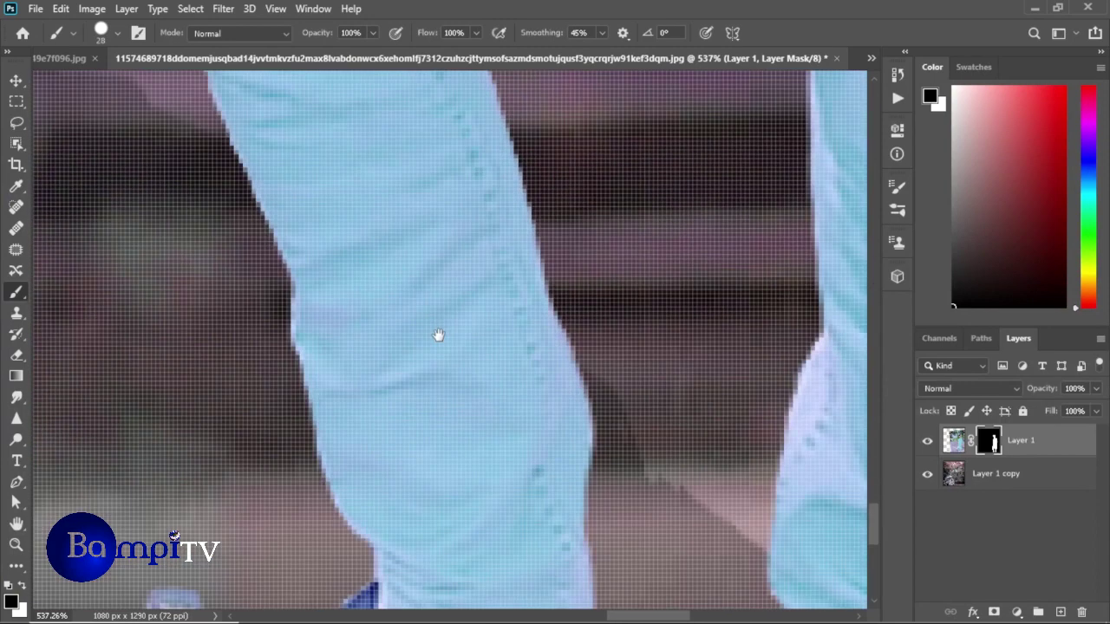
pyautogui.scroll(-5, 436, 333)
pyautogui.scroll(-5, 436, 496)
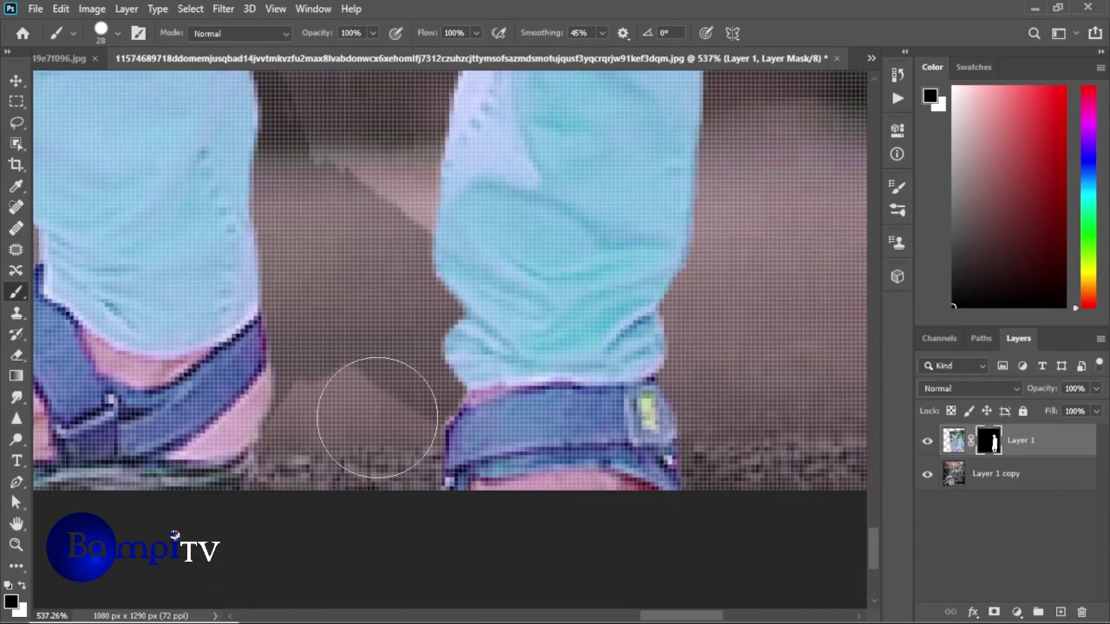
pyautogui.scroll(2, 780, 469)
pyautogui.scroll(3, 744, 503)
pyautogui.scroll(3, 694, 468)
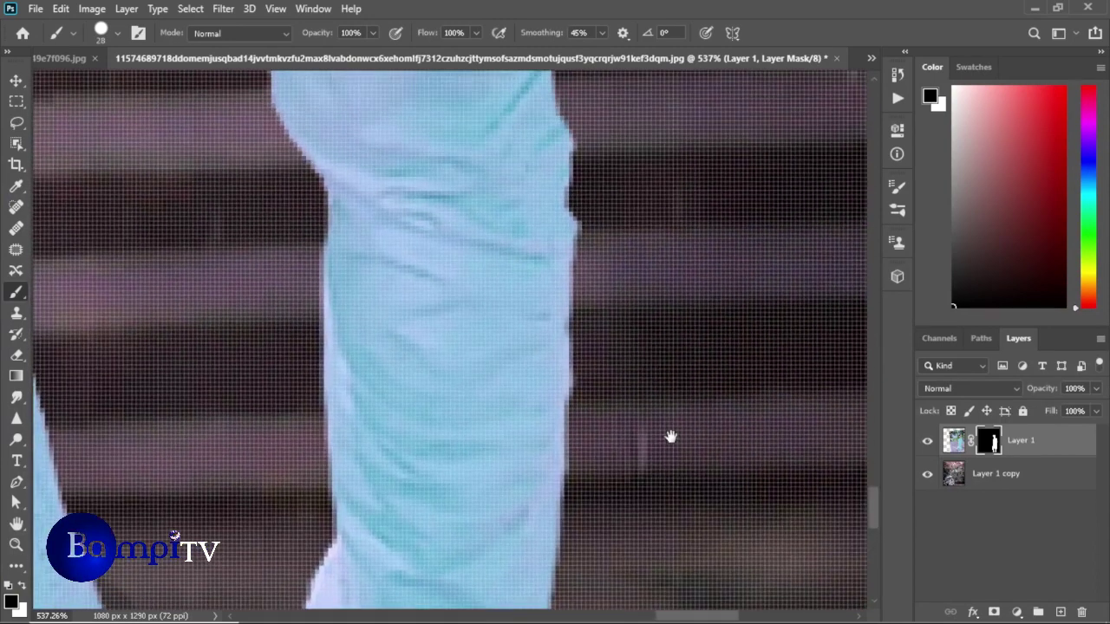
pyautogui.scroll(3, 669, 439)
pyautogui.scroll(3, 421, 550)
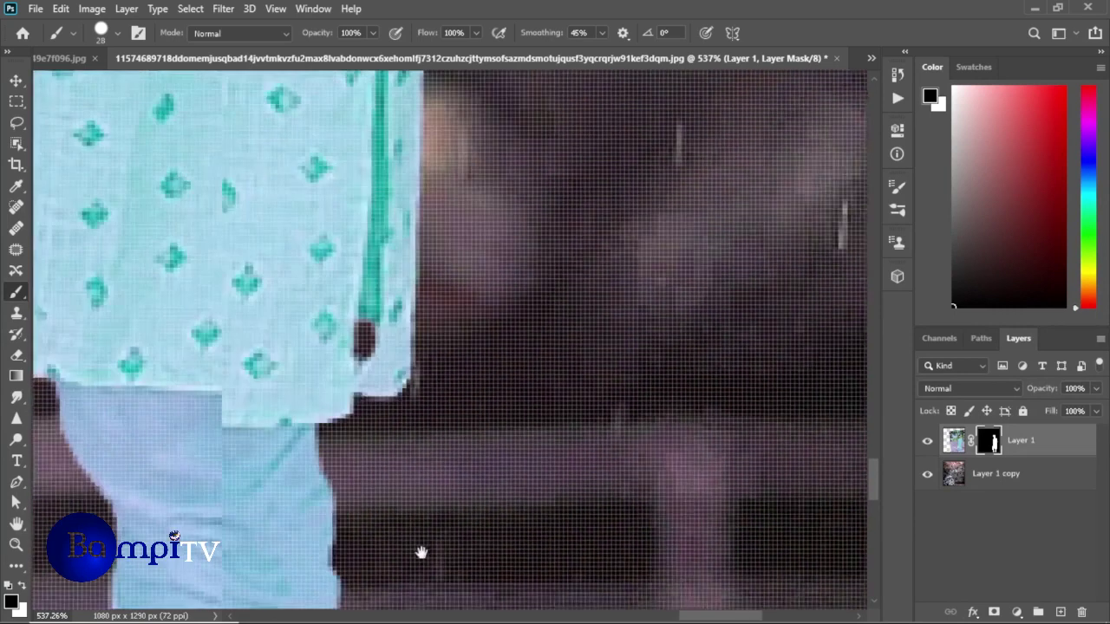
pyautogui.scroll(3, 567, 436)
pyautogui.scroll(2, 523, 384)
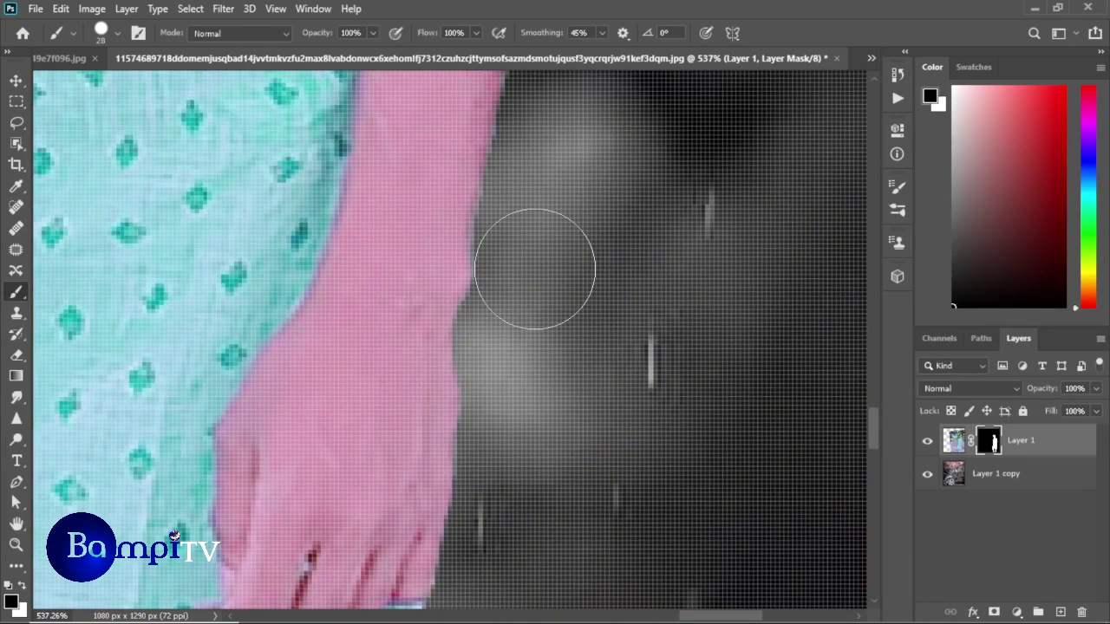
pyautogui.scroll(1, 555, 221)
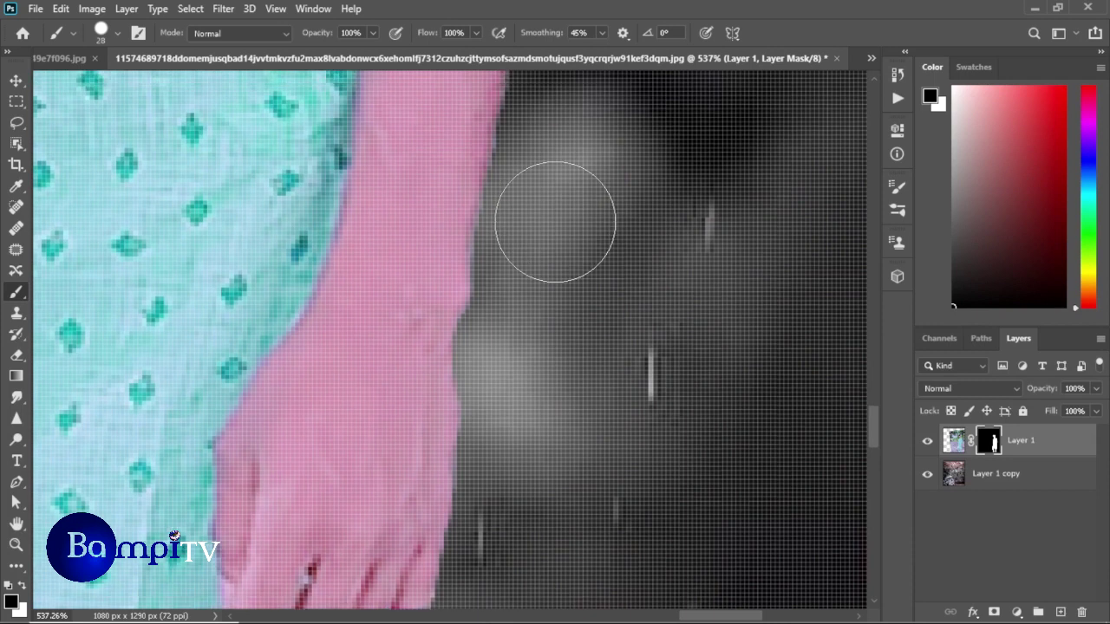
pyautogui.scroll(2, 550, 235)
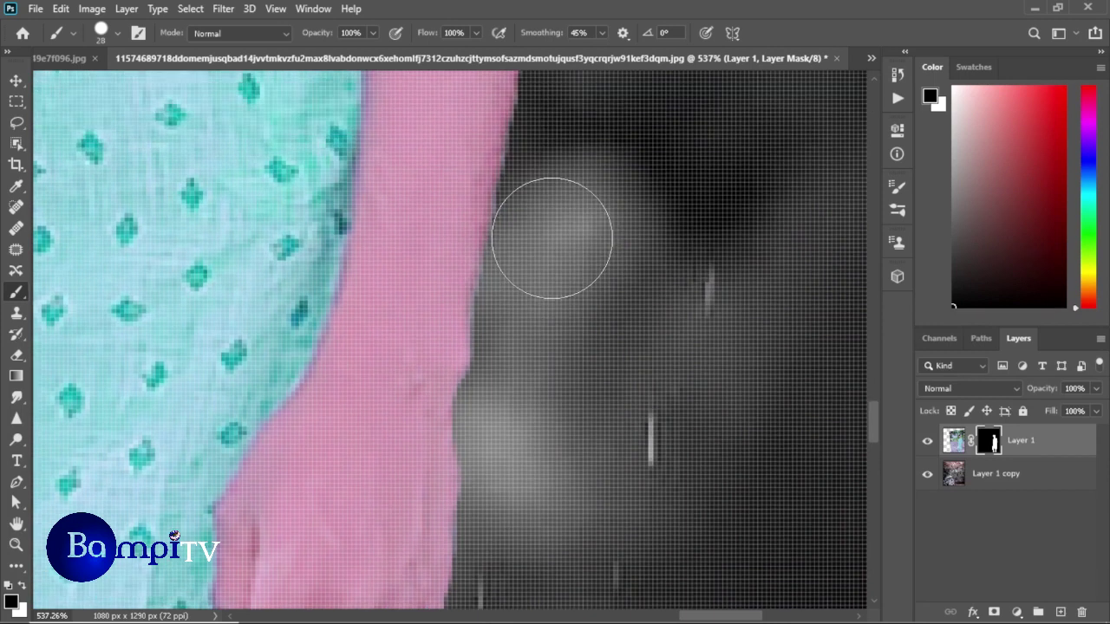
pyautogui.scroll(2, 569, 185)
pyautogui.scroll(5, 619, 292)
pyautogui.scroll(3, 635, 137)
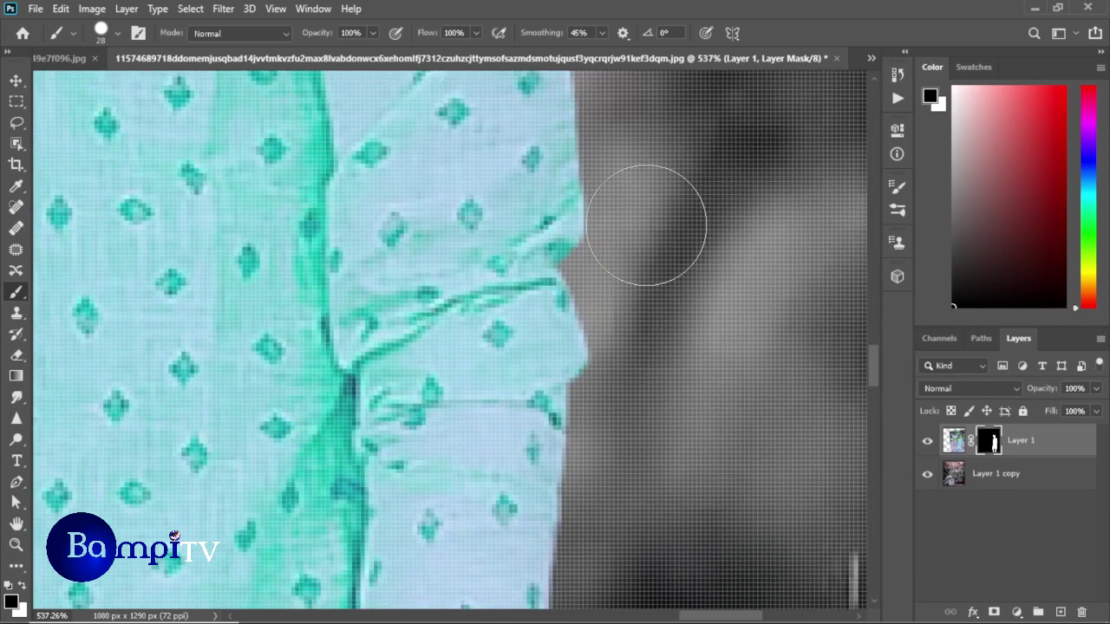
pyautogui.scroll(5, 680, 326)
pyautogui.scroll(4, 674, 321)
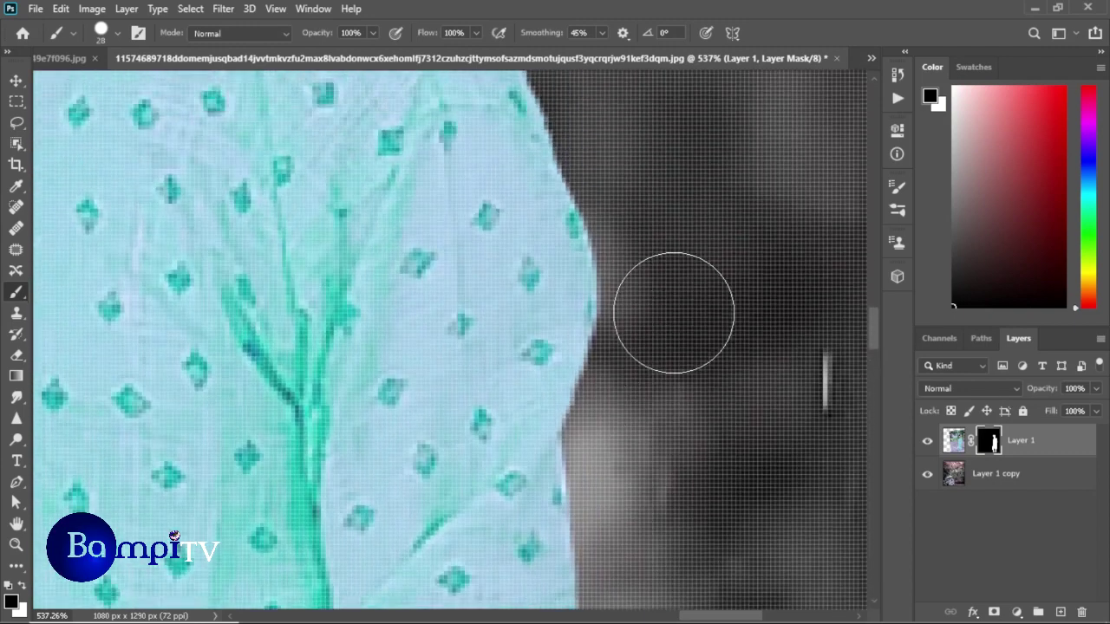
pyautogui.scroll(4, 607, 273)
pyautogui.scroll(5, 590, 338)
pyautogui.scroll(2, 520, 312)
pyautogui.scroll(4, 520, 260)
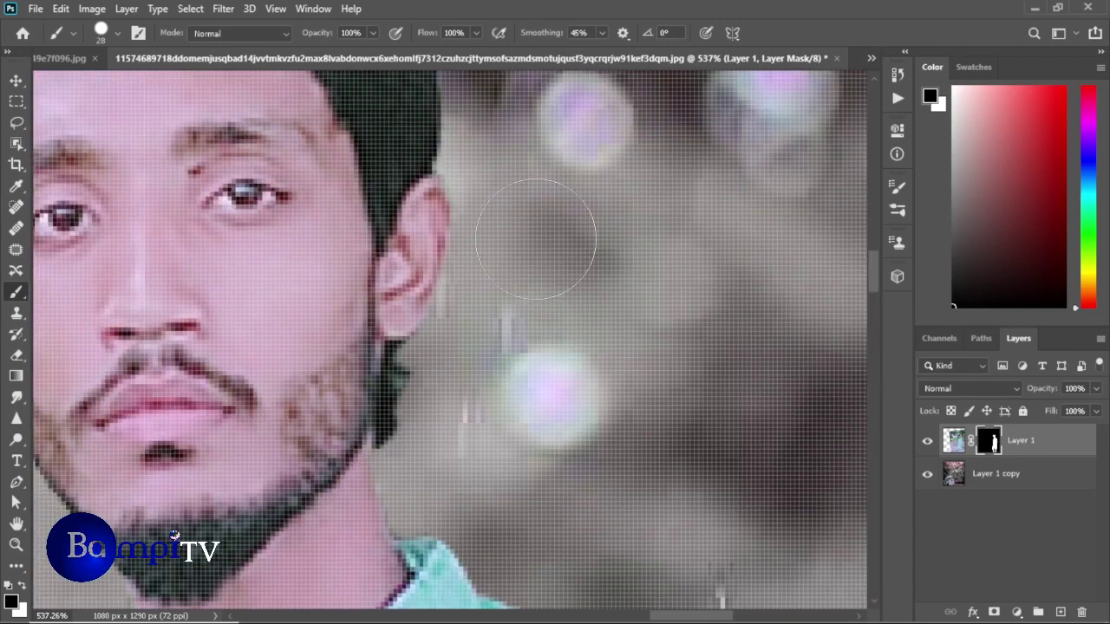
pyautogui.scroll(3, 538, 226)
pyautogui.scroll(2, 485, 208)
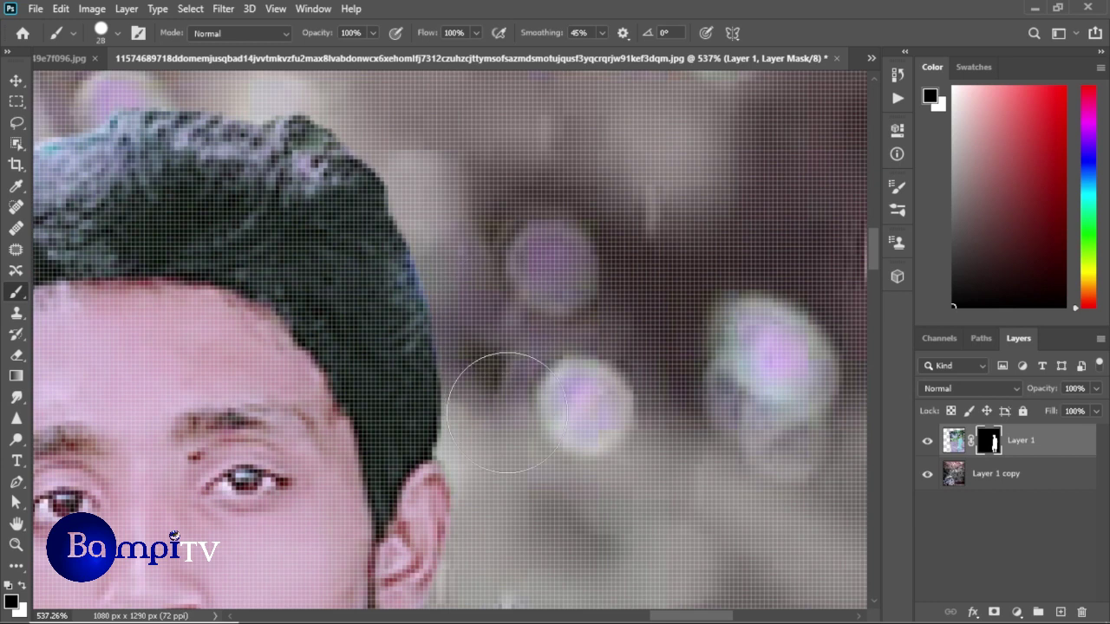
pyautogui.scroll(5, 529, 329)
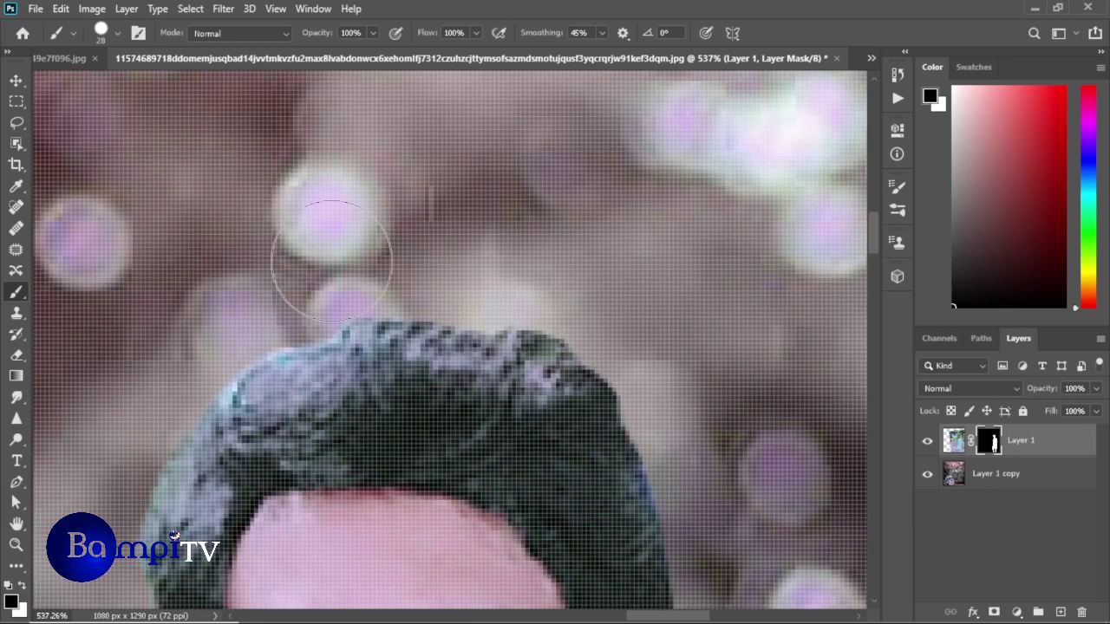
pyautogui.scroll(-3, 501, 348)
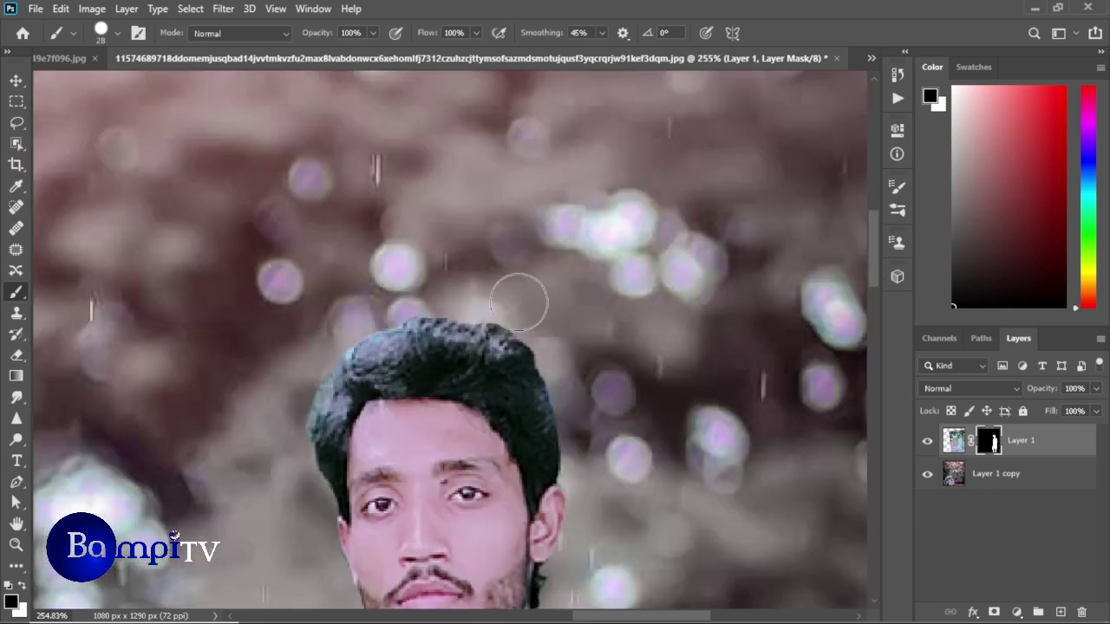
pyautogui.scroll(-2, 590, 353)
pyautogui.scroll(-4, 586, 371)
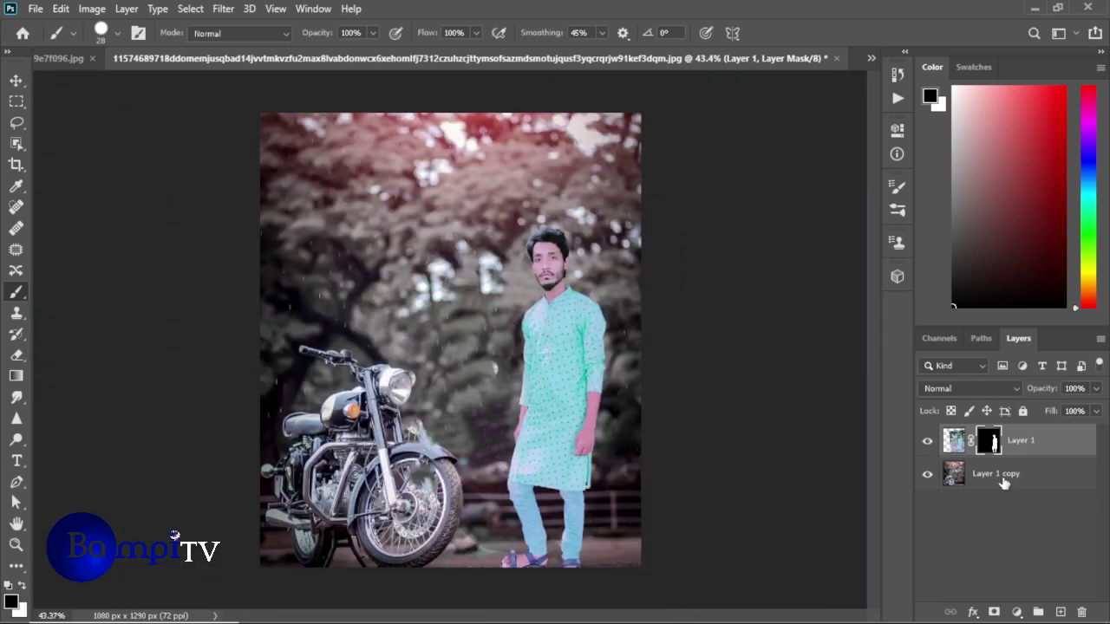
pyautogui.click(953, 441)
# Apply Levels to the man's layer with output levels 0/251
pyautogui.click(60, 9)
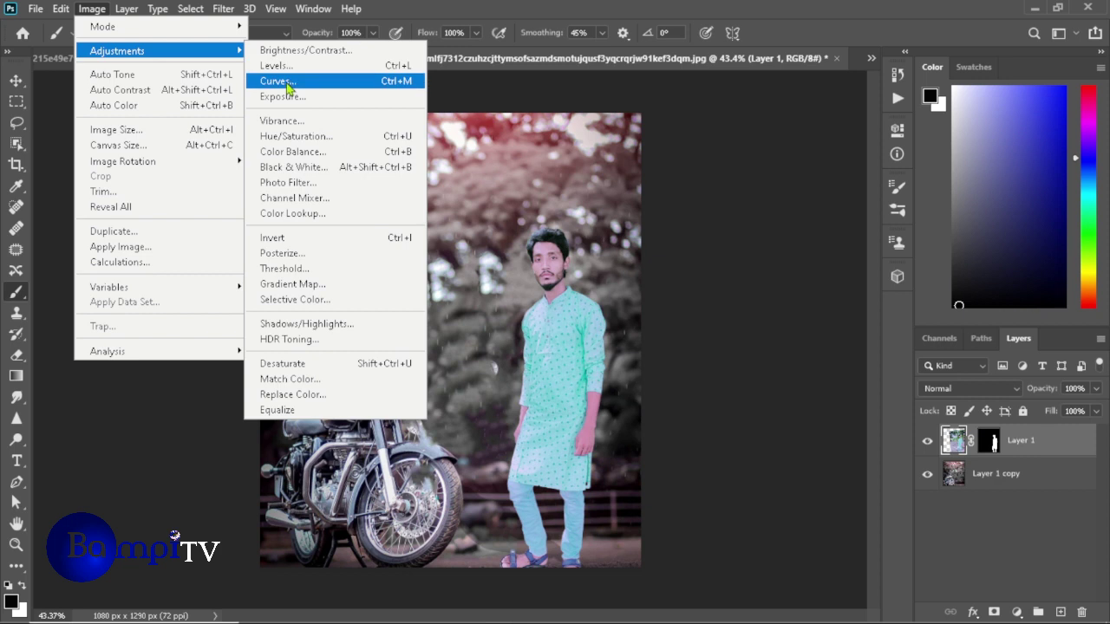
pyautogui.click(276, 65)
pyautogui.moveTo(686, 310); pyautogui.dragTo(690, 319)
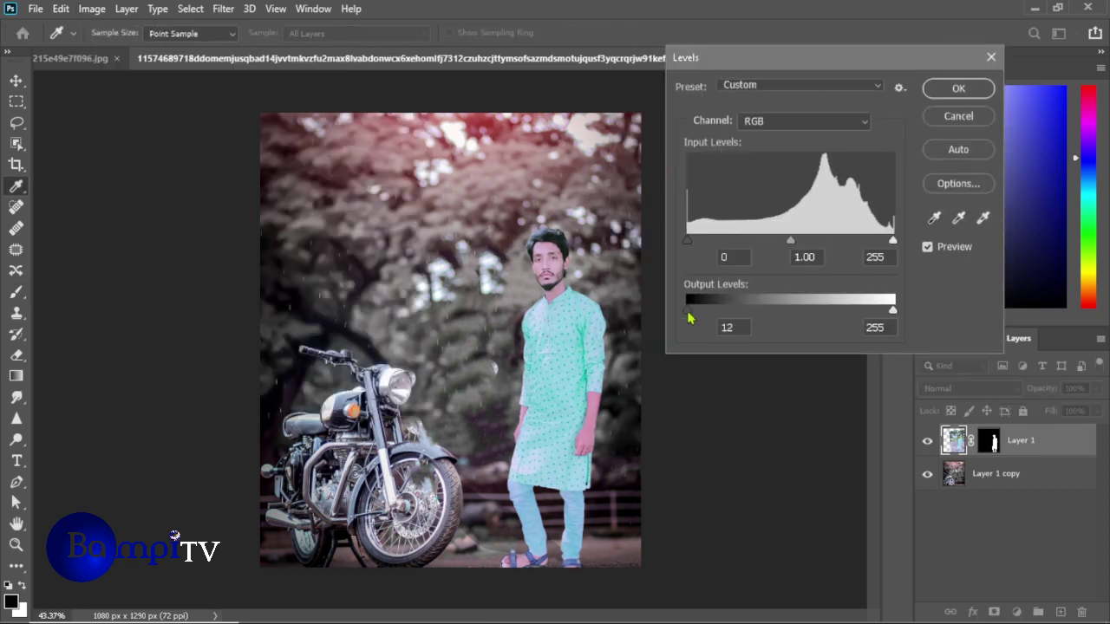
pyautogui.moveTo(893, 312)
pyautogui.mouseDown()
pyautogui.moveTo(872, 312)
pyautogui.moveTo(892, 327)
pyautogui.mouseUp()
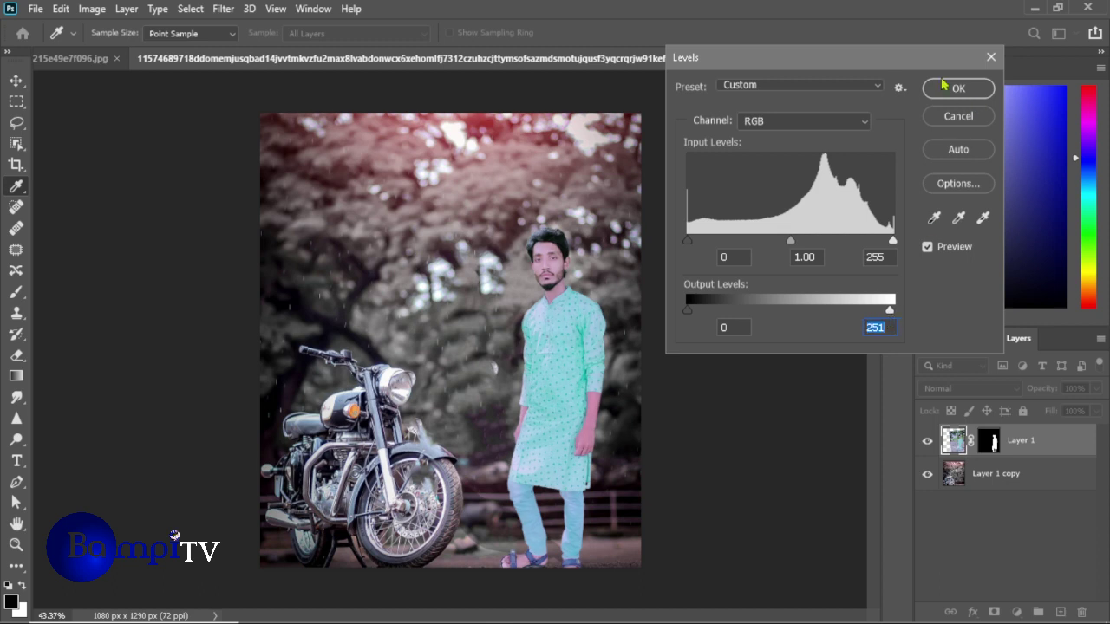
pyautogui.click(952, 88)
pyautogui.press('b')
# Apply Brightness/Contrast to the man's layer: brightness -24, contrast 54
pyautogui.click(92, 9)
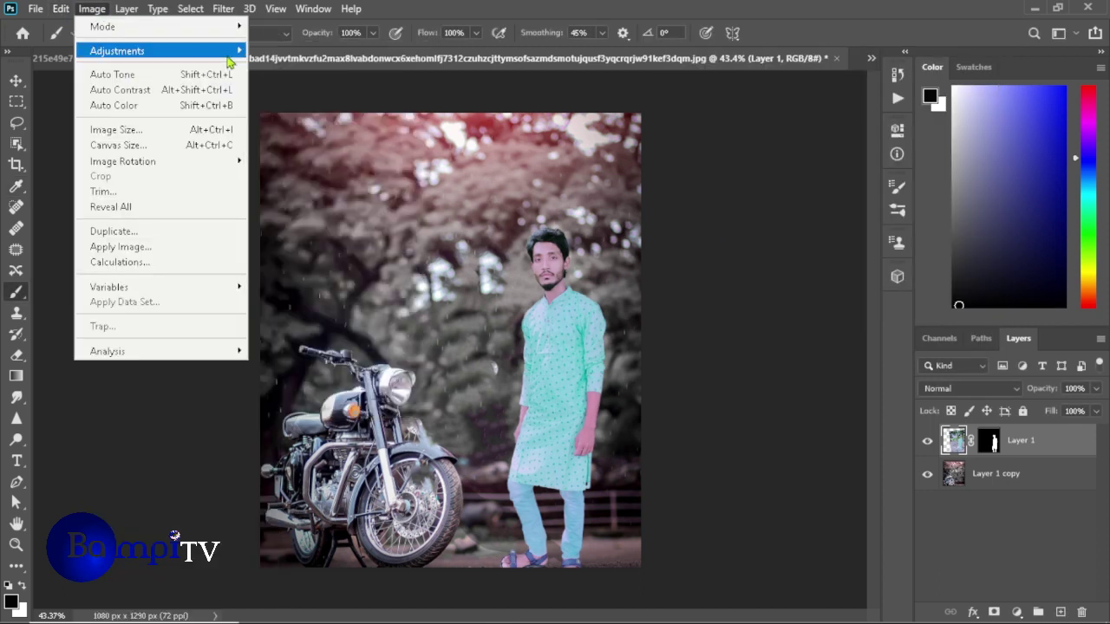
pyautogui.click(286, 52)
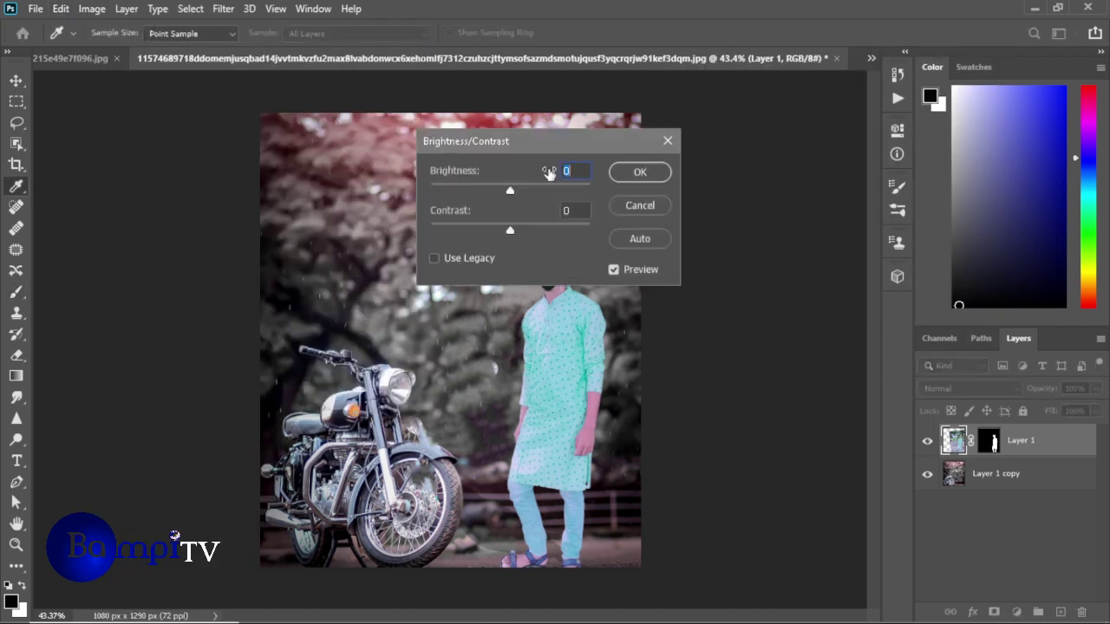
pyautogui.moveTo(538, 140); pyautogui.dragTo(762, 133)
pyautogui.moveTo(732, 226); pyautogui.dragTo(804, 226)
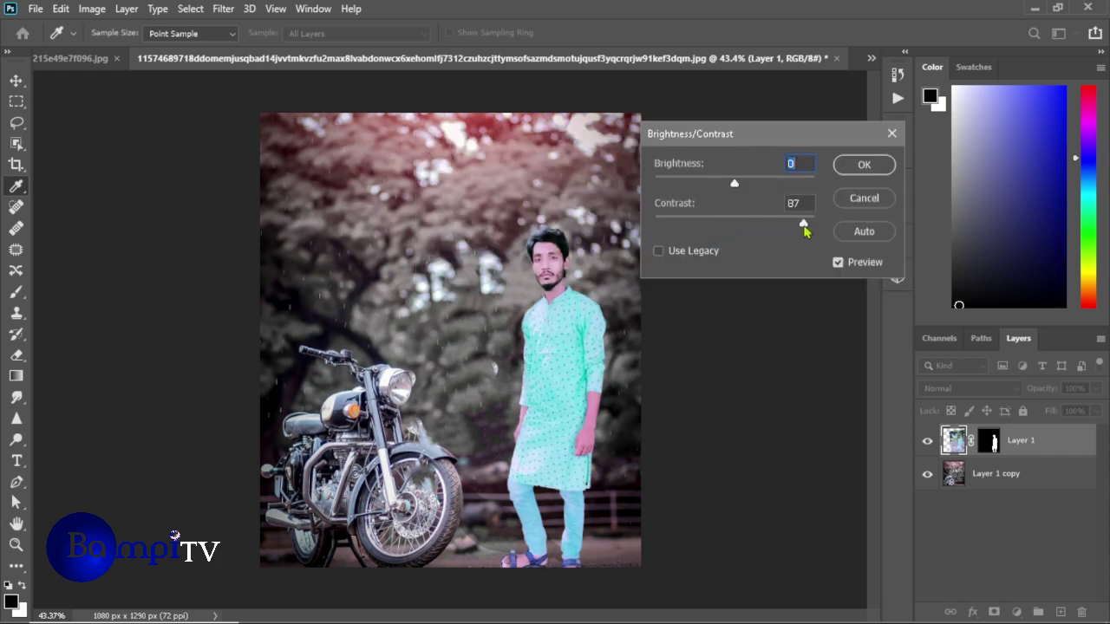
pyautogui.moveTo(735, 184)
pyautogui.mouseDown()
pyautogui.moveTo(793, 183)
pyautogui.moveTo(722, 206)
pyautogui.moveTo(731, 182)
pyautogui.mouseUp()
pyautogui.press('Return')
# Apply a Color Balance shift toward cyan on the man's layer
pyautogui.click(92, 9)
pyautogui.moveTo(117, 50)
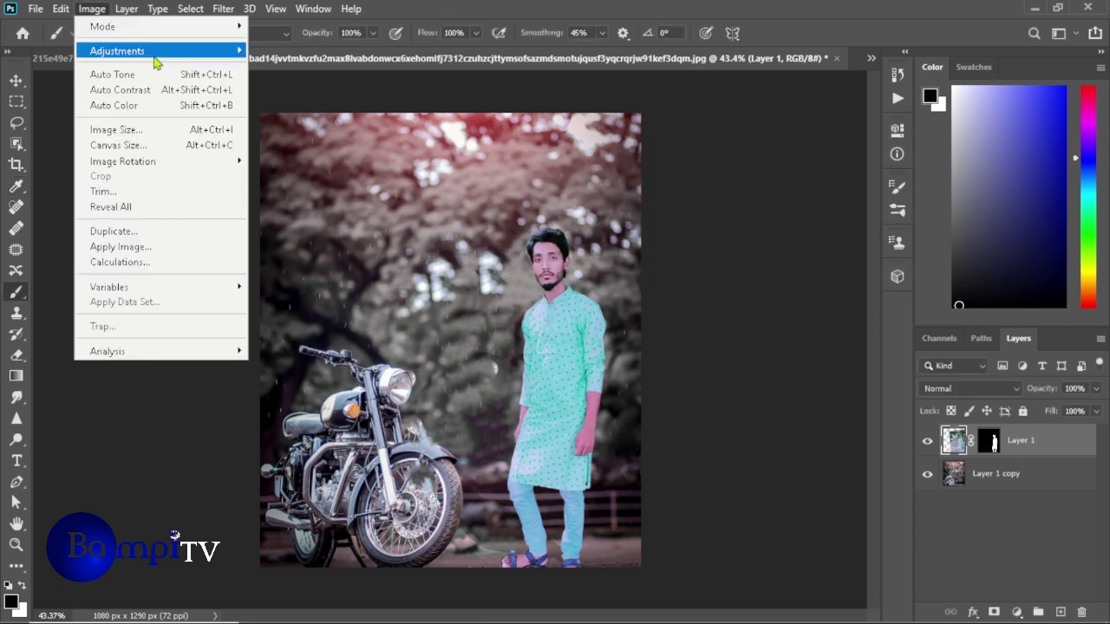
pyautogui.click(314, 153)
pyautogui.moveTo(913, 238); pyautogui.dragTo(859, 243)
pyautogui.click(1050, 187)
# Apply Hue/Saturation with saturation lowered to -20
pyautogui.click(92, 8)
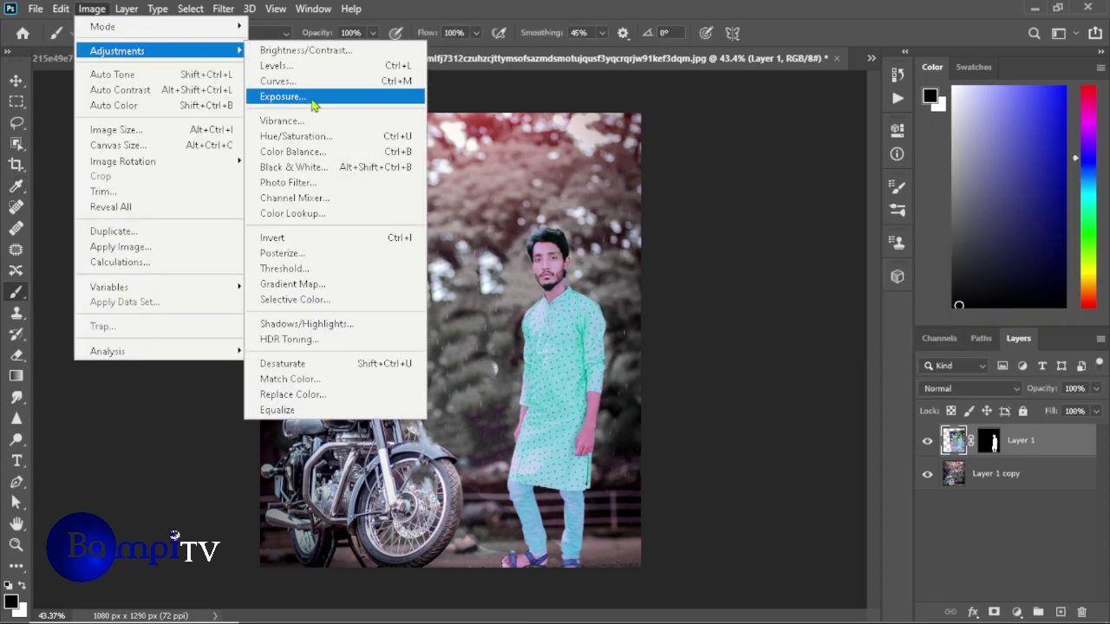
pyautogui.click(303, 139)
pyautogui.moveTo(879, 189)
pyautogui.mouseDown()
pyautogui.moveTo(904, 211)
pyautogui.moveTo(881, 217)
pyautogui.moveTo(878, 247)
pyautogui.moveTo(847, 249)
pyautogui.moveTo(865, 252)
pyautogui.mouseUp()
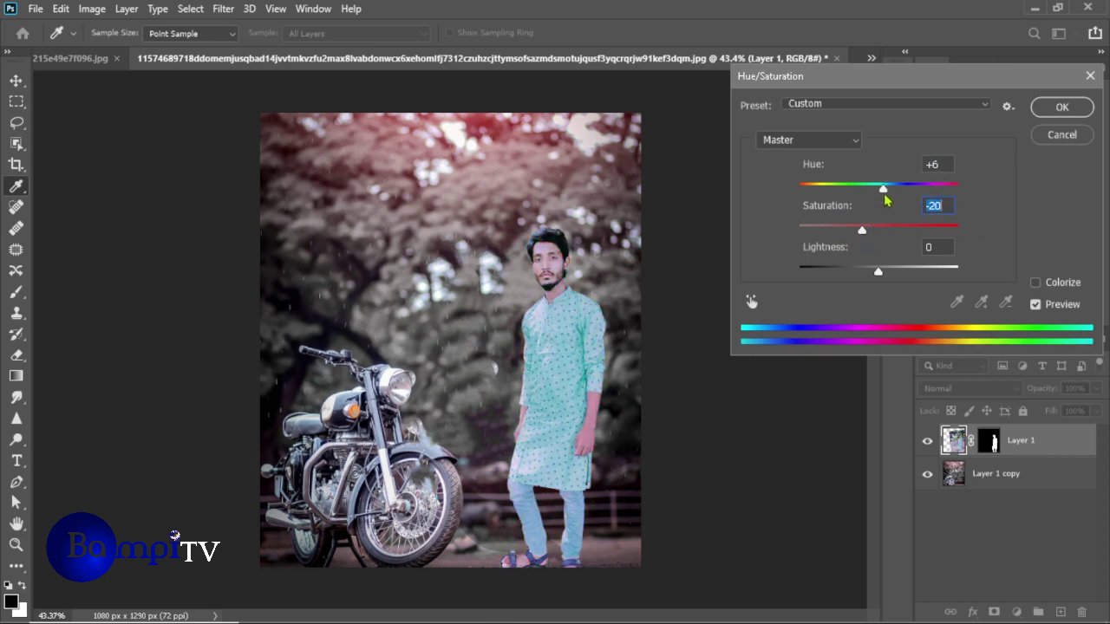
pyautogui.click(1059, 108)
# Apply Channel Mixer with Green -14 and Constant +4
pyautogui.click(92, 9)
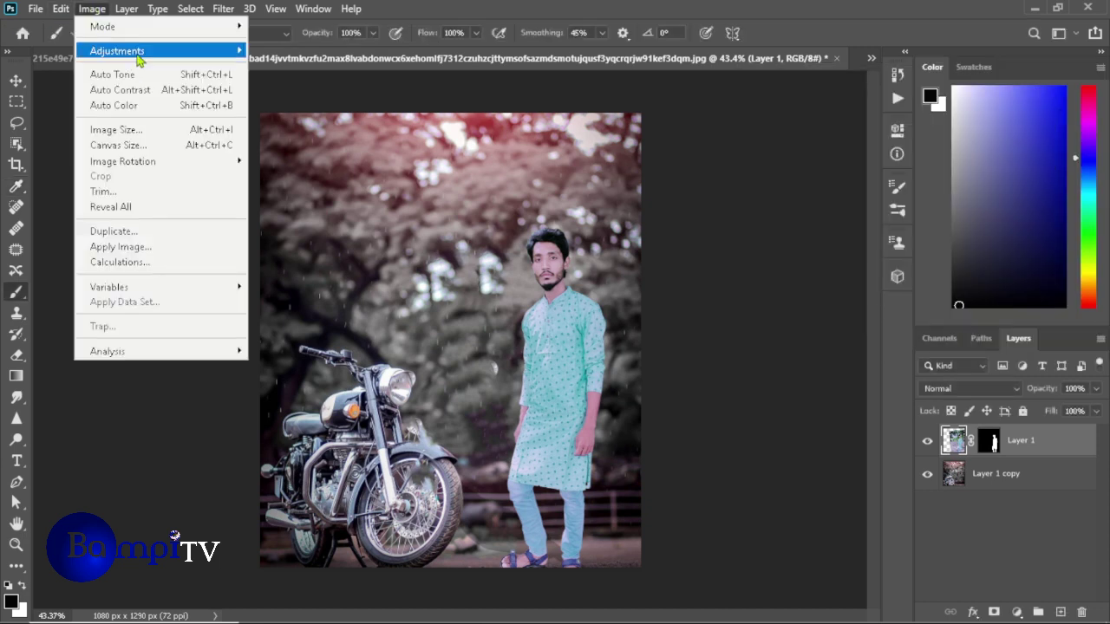
pyautogui.click(295, 198)
pyautogui.moveTo(837, 244); pyautogui.dragTo(837, 289)
pyautogui.moveTo(836, 369)
pyautogui.mouseDown()
pyautogui.moveTo(824, 368)
pyautogui.moveTo(840, 364)
pyautogui.mouseUp()
pyautogui.click(994, 123)
pyautogui.press('b')
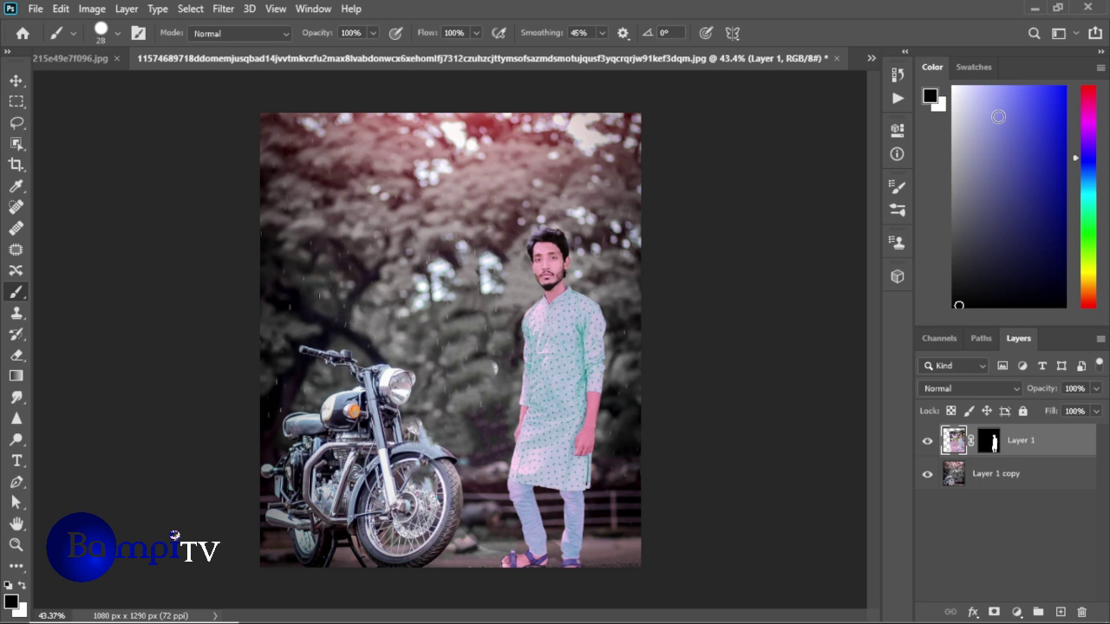
# Apply an Exposure adjustment: exposure -0.13, offset -0.0534, gamma 0.91
pyautogui.click(92, 9)
pyautogui.click(316, 97)
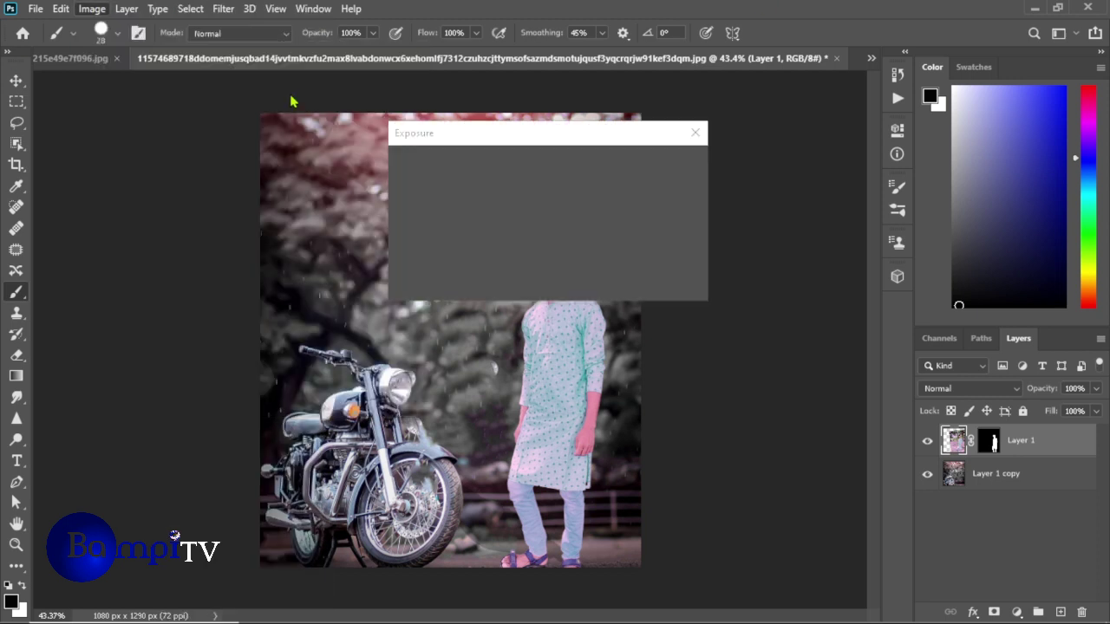
pyautogui.moveTo(856, 208); pyautogui.dragTo(857, 208)
pyautogui.moveTo(885, 275)
pyautogui.mouseDown()
pyautogui.moveTo(867, 287)
pyautogui.moveTo(883, 295)
pyautogui.moveTo(867, 325)
pyautogui.mouseUp()
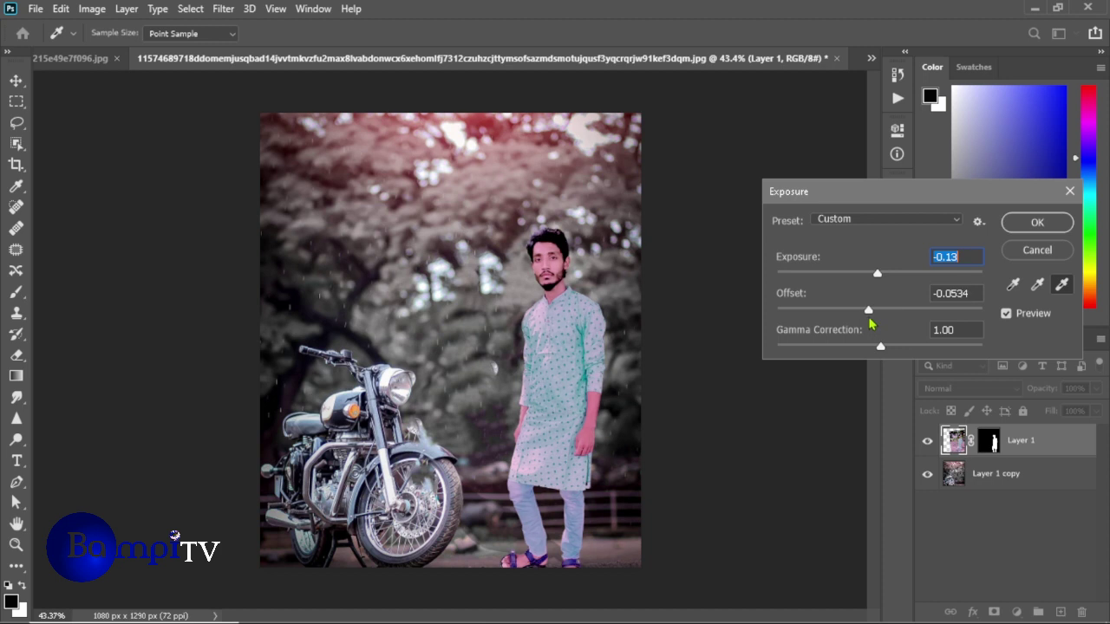
pyautogui.press('Tab')
pyautogui.moveTo(884, 351); pyautogui.dragTo(893, 351)
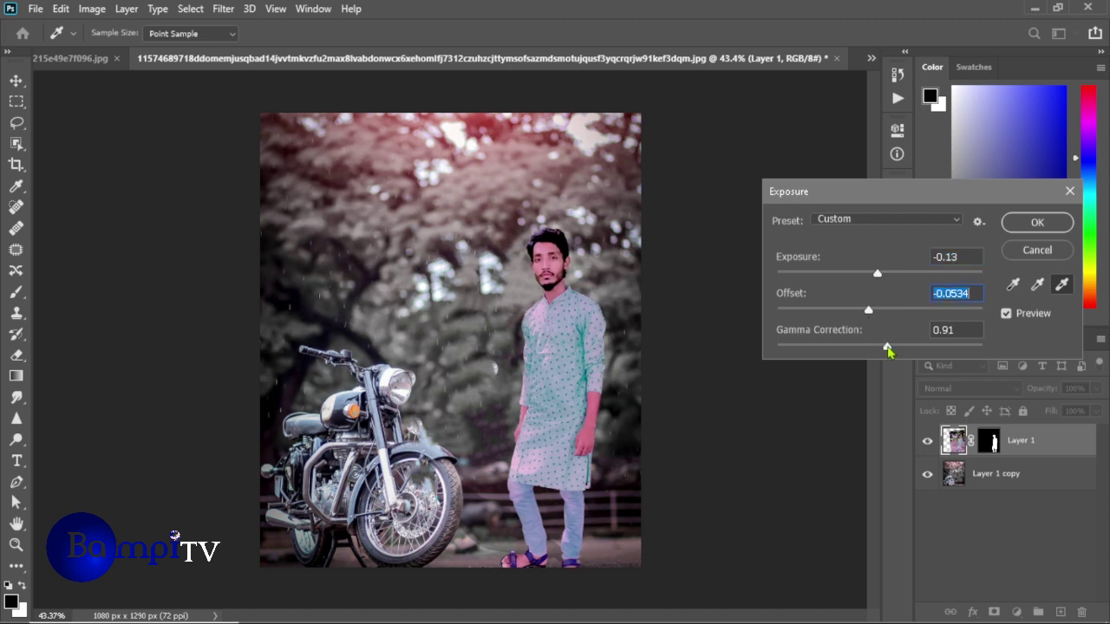
pyautogui.click(1037, 222)
# Lasso-select the area around the man's feet and sandals
pyautogui.press('b')
pyautogui.click(21, 126)
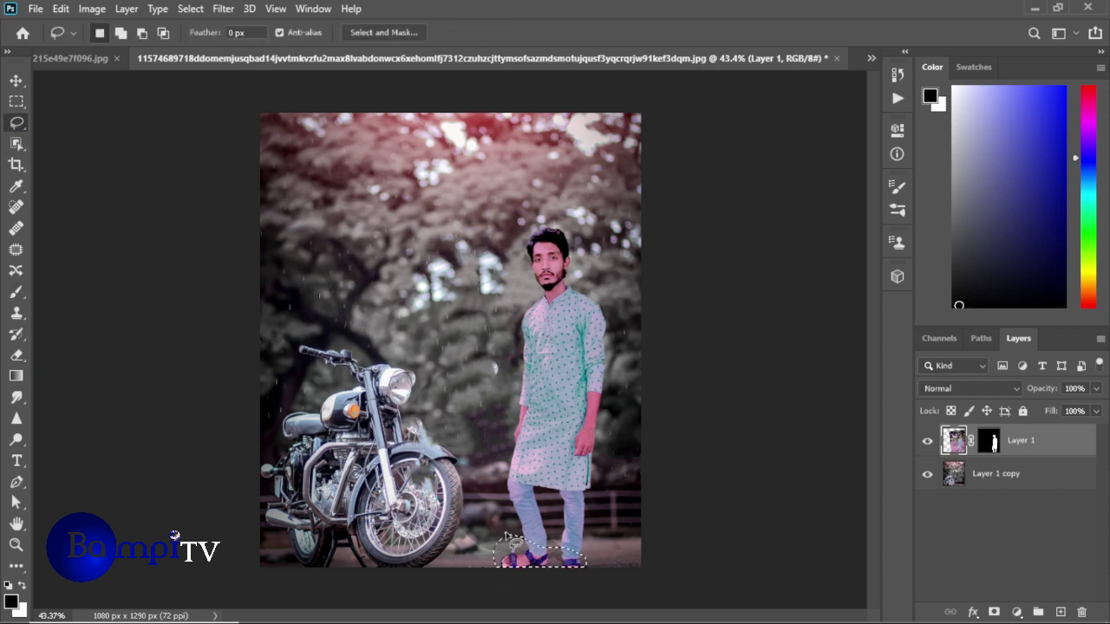
pyautogui.press('alt')
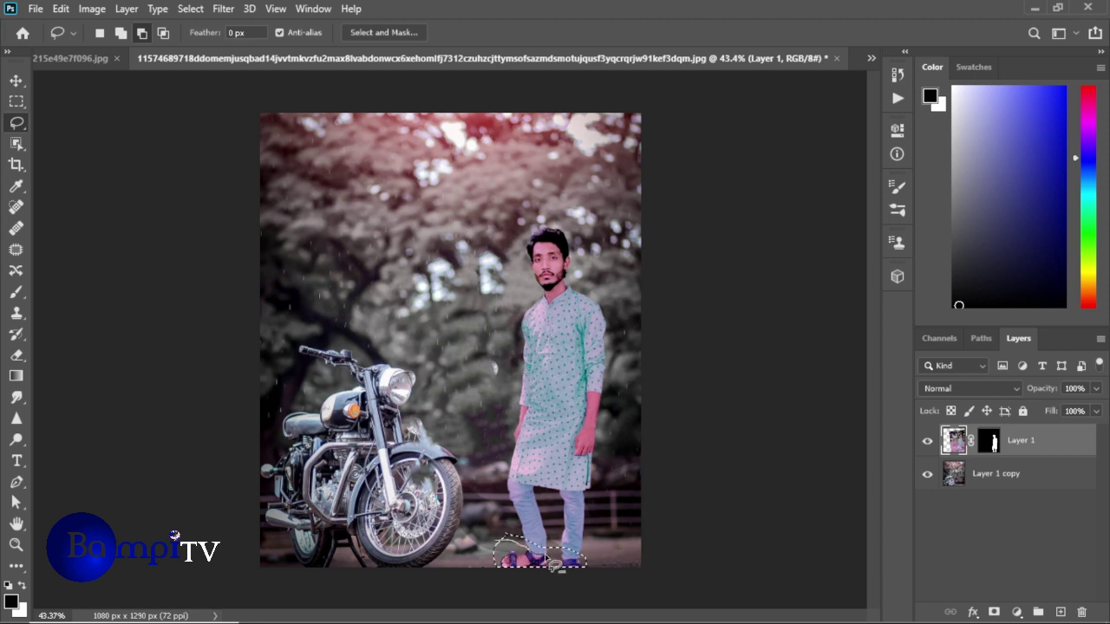
pyautogui.press('alt')
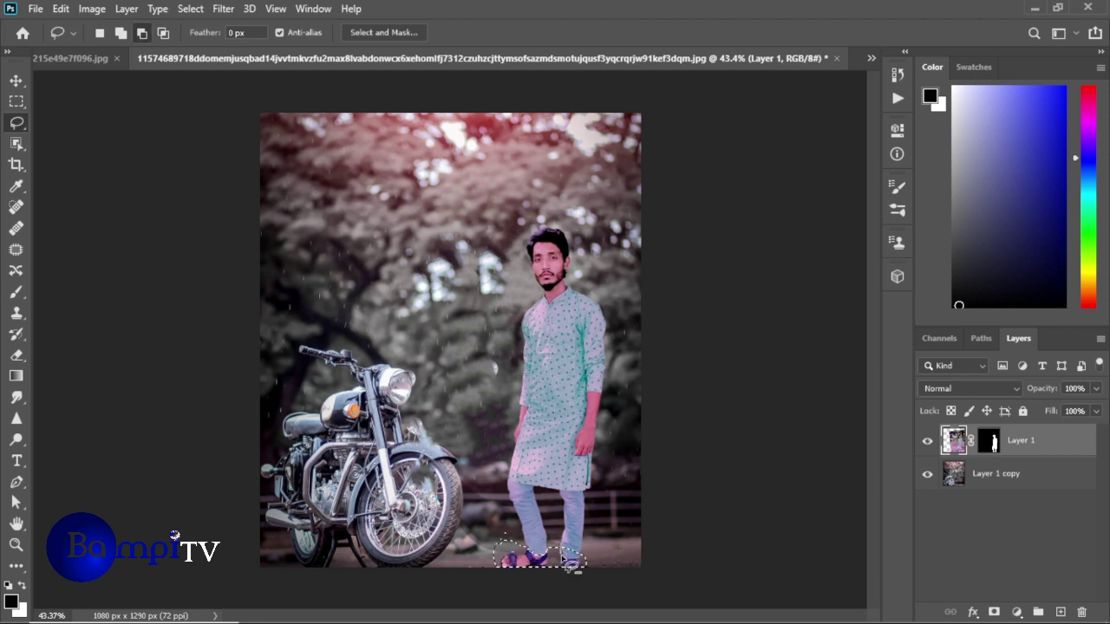
# Darken the selected feet with Brightness/Contrast at brightness -35
pyautogui.click(61, 9)
pyautogui.click(91, 9)
pyautogui.click(347, 35)
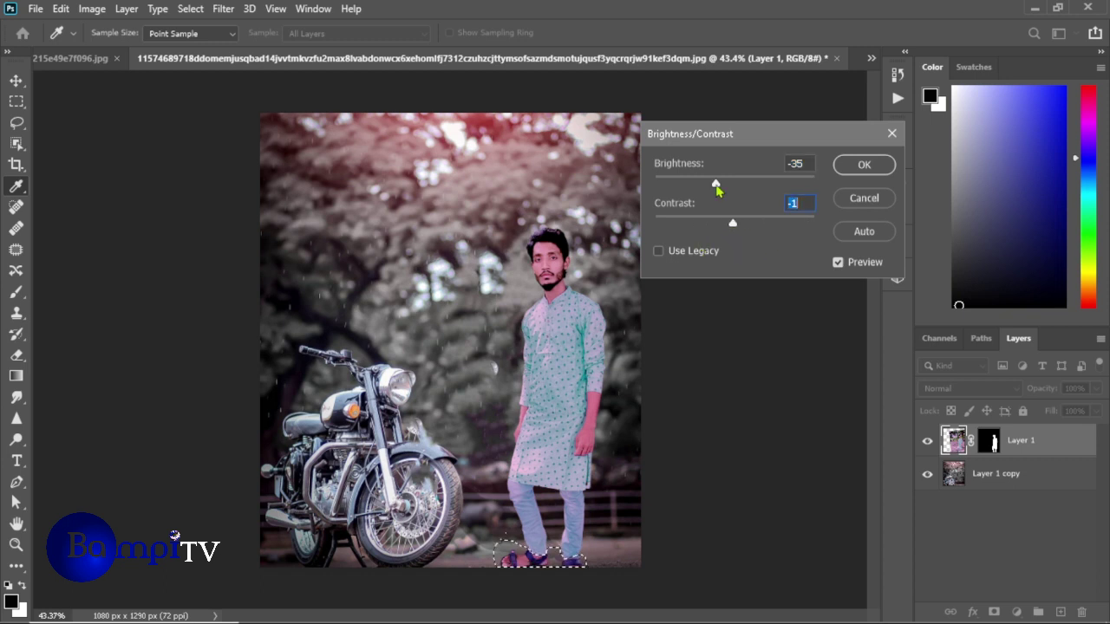
pyautogui.click(865, 166)
pyautogui.press('l')
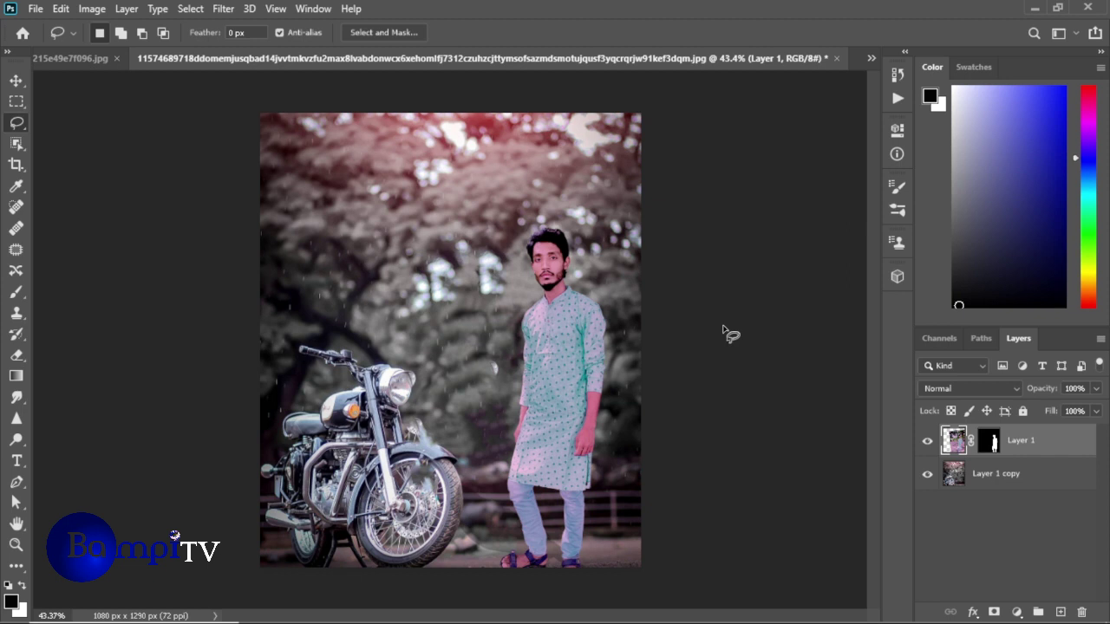
# Free Transform the man's layer to about 112%, shift it right and down, and commit
pyautogui.click(61, 9)
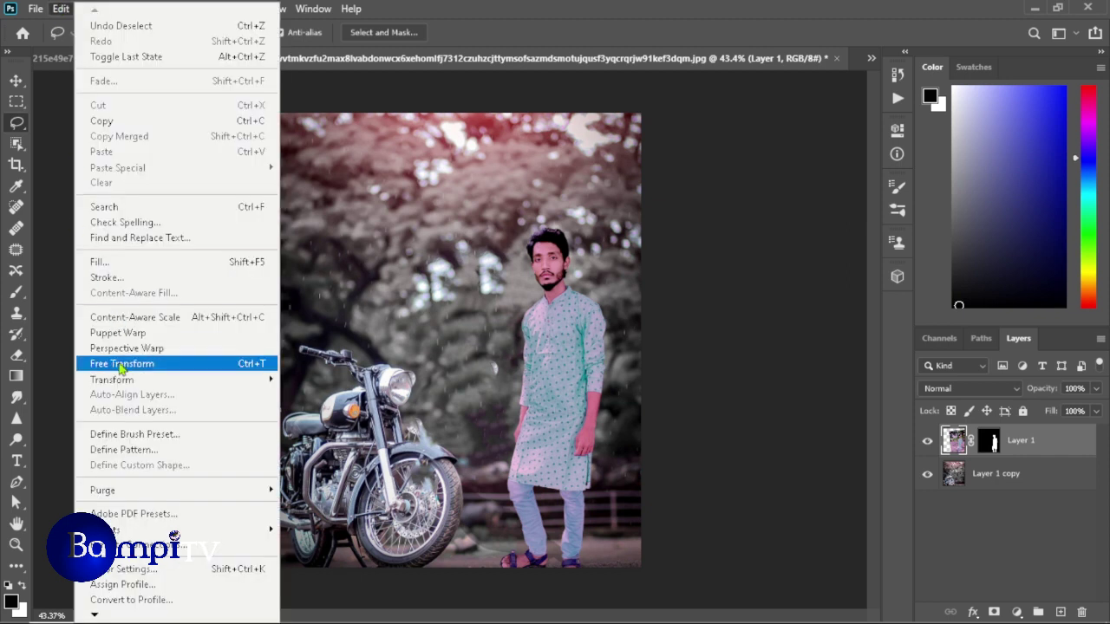
pyautogui.click(134, 368)
pyautogui.moveTo(360, 130)
pyautogui.mouseDown()
pyautogui.moveTo(387, 10)
pyautogui.moveTo(390, 25)
pyautogui.mouseUp()
pyautogui.moveTo(532, 291); pyautogui.dragTo(552, 306)
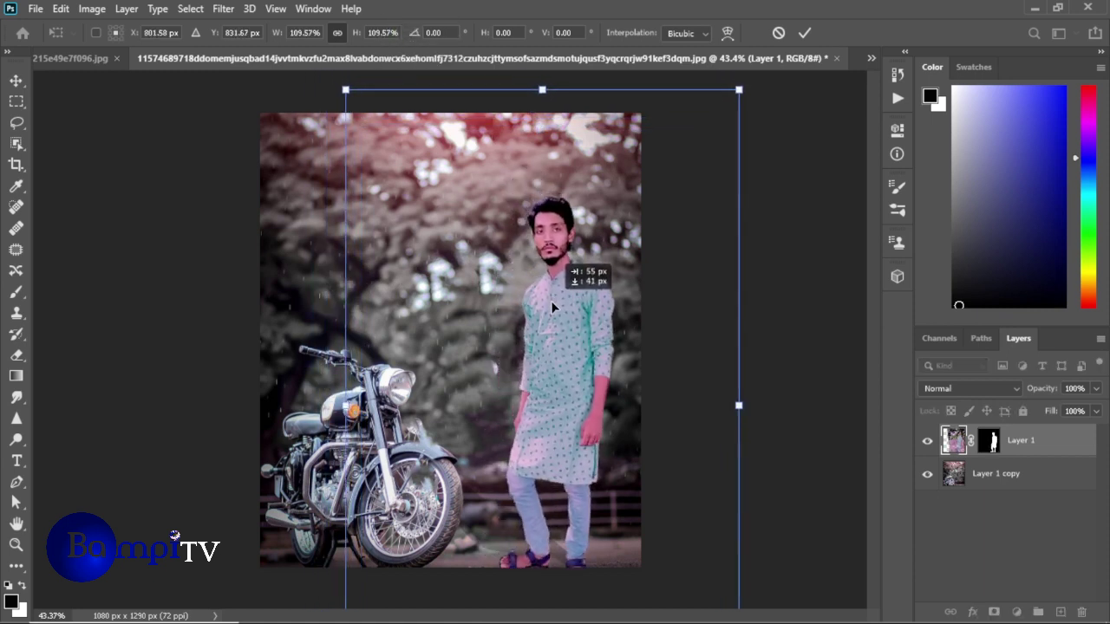
pyautogui.click(805, 33)
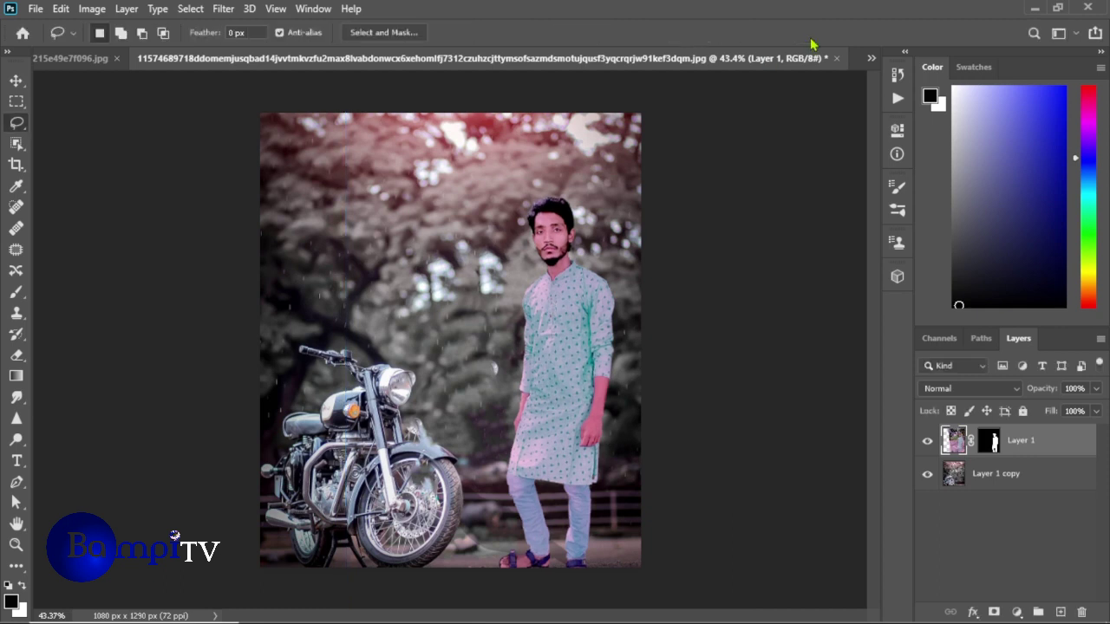
# Nudge the man two steps right with the Move tool, then reselect Layer 1
pyautogui.press('v')
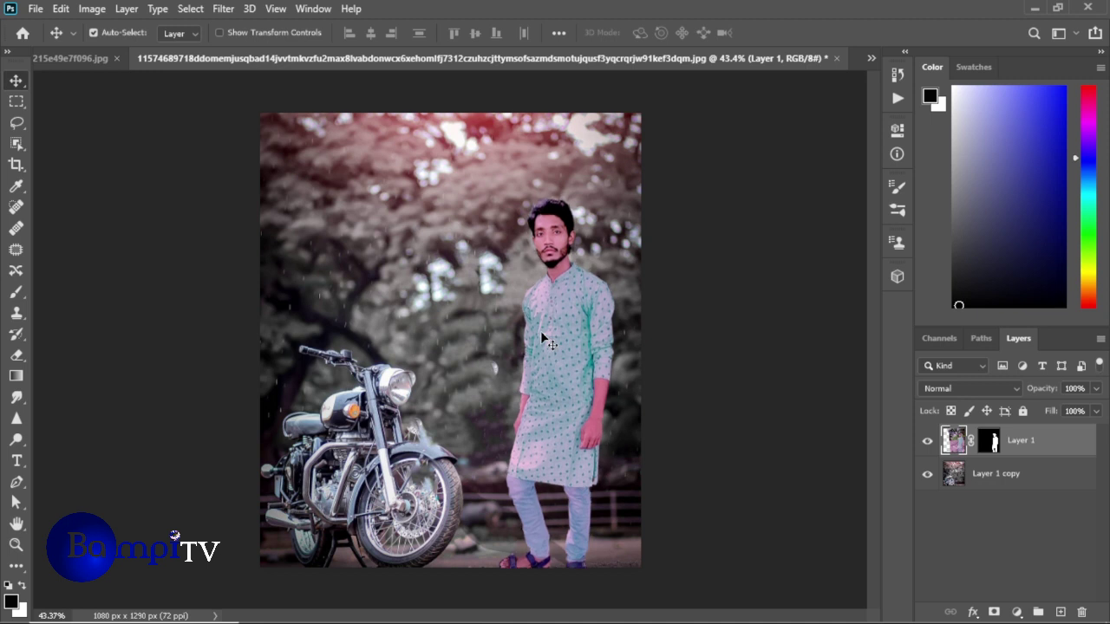
pyautogui.press('Right')
pyautogui.press('Right')
pyautogui.press('Right')
pyautogui.press('Right')
pyautogui.press('Right')
pyautogui.press('Right')
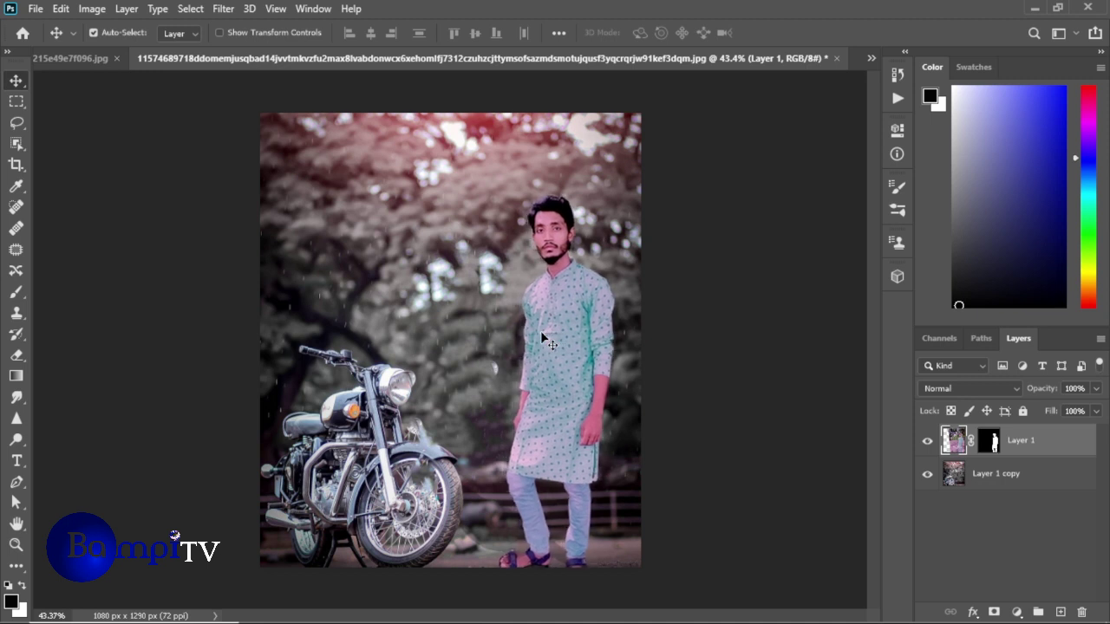
pyautogui.press('Right')
pyautogui.press('Right')
pyautogui.press('Right')
pyautogui.click(791, 293)
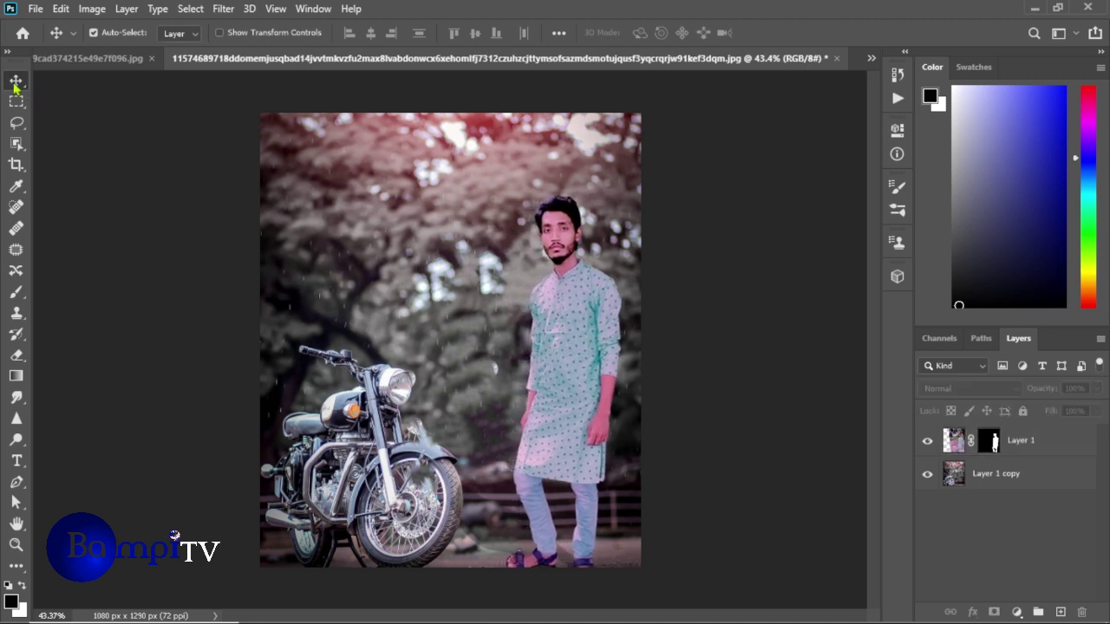
pyautogui.click(1012, 475)
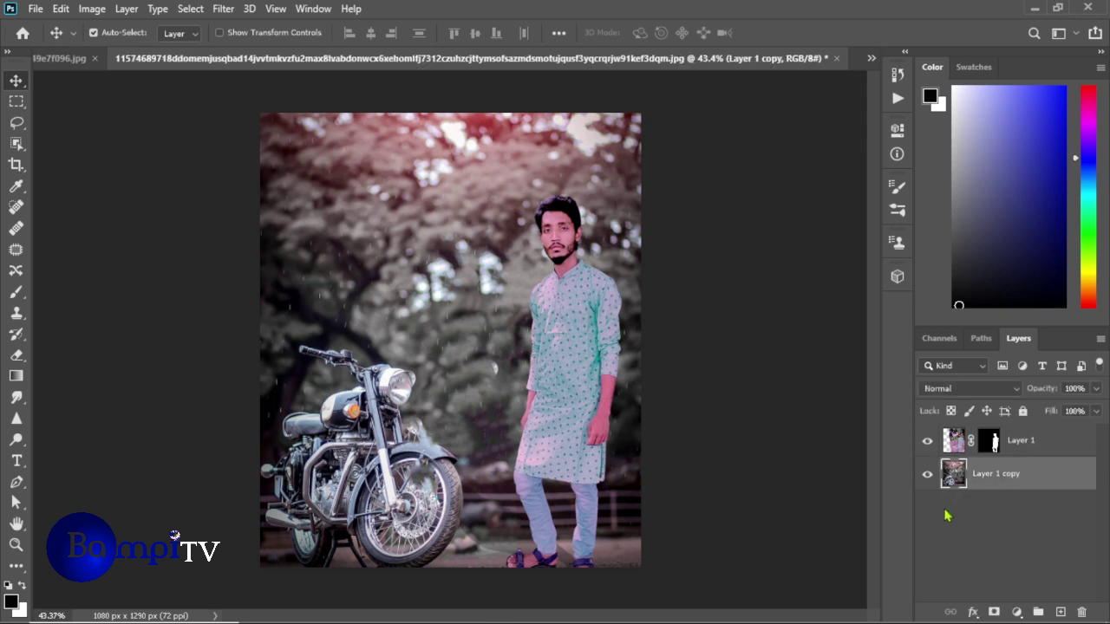
pyautogui.click(957, 442)
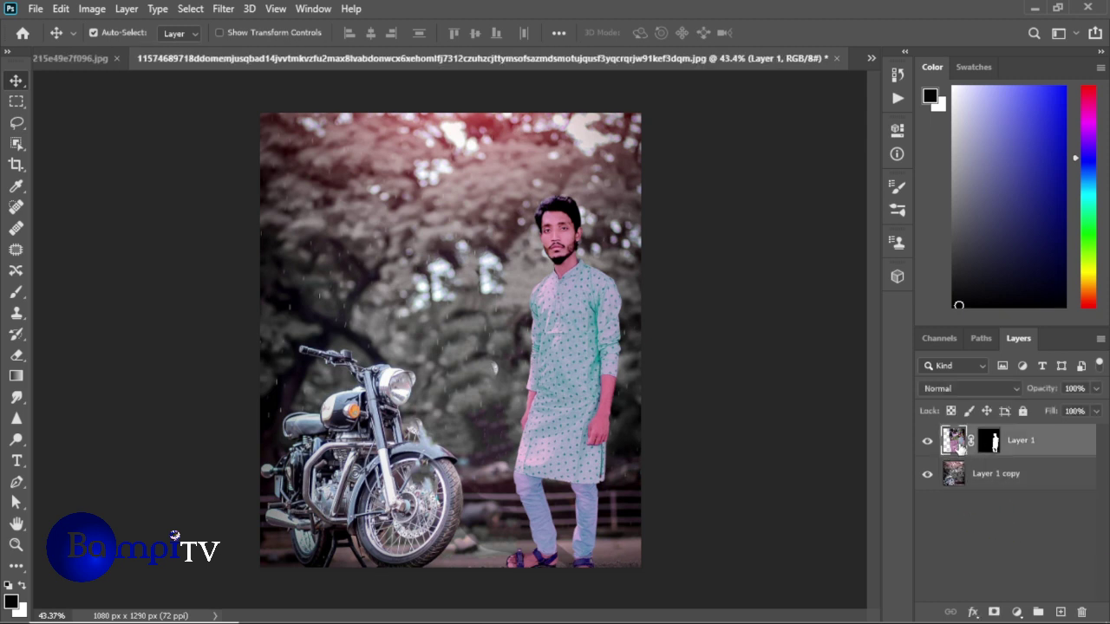
# Lasso around the man's left trouser leg
pyautogui.press('l')
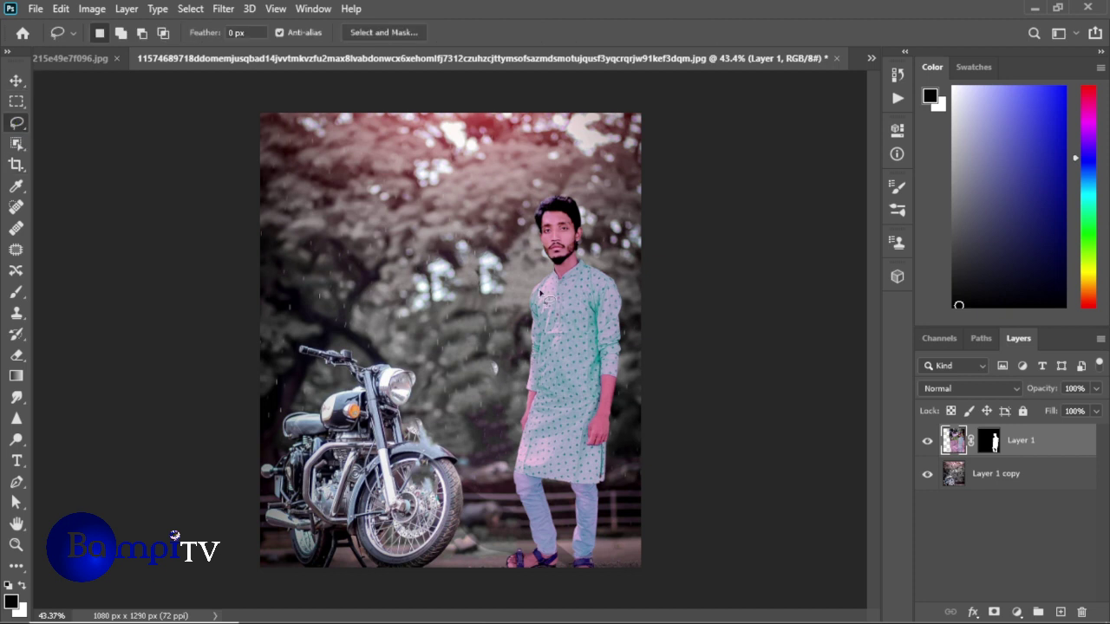
pyautogui.scroll(5, 542, 251)
pyautogui.scroll(3, 573, 262)
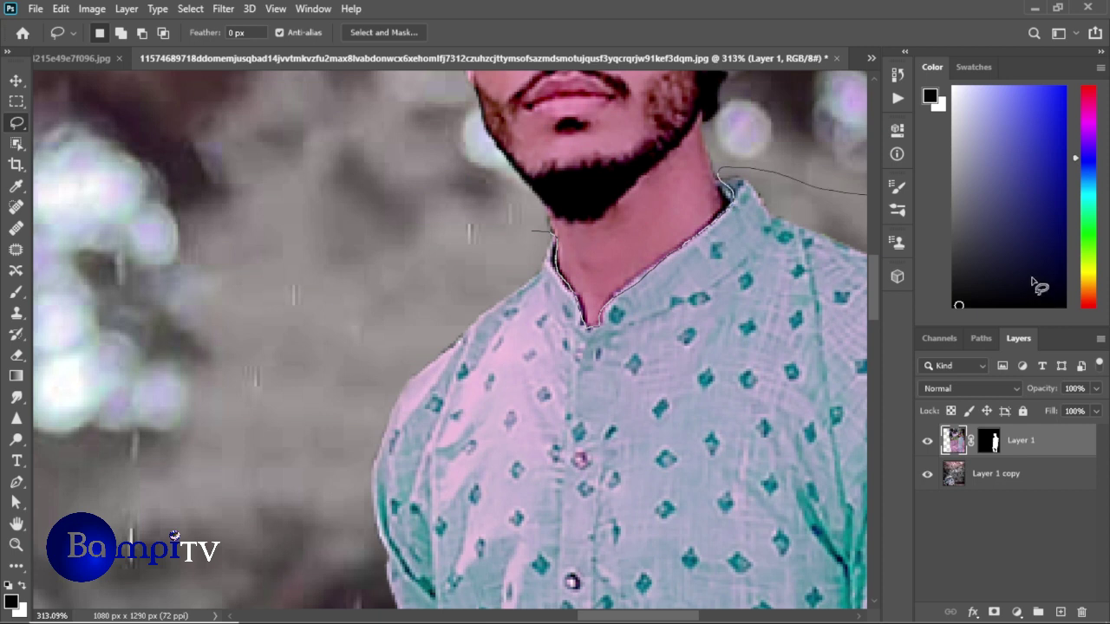
pyautogui.scroll(-3, 595, 330)
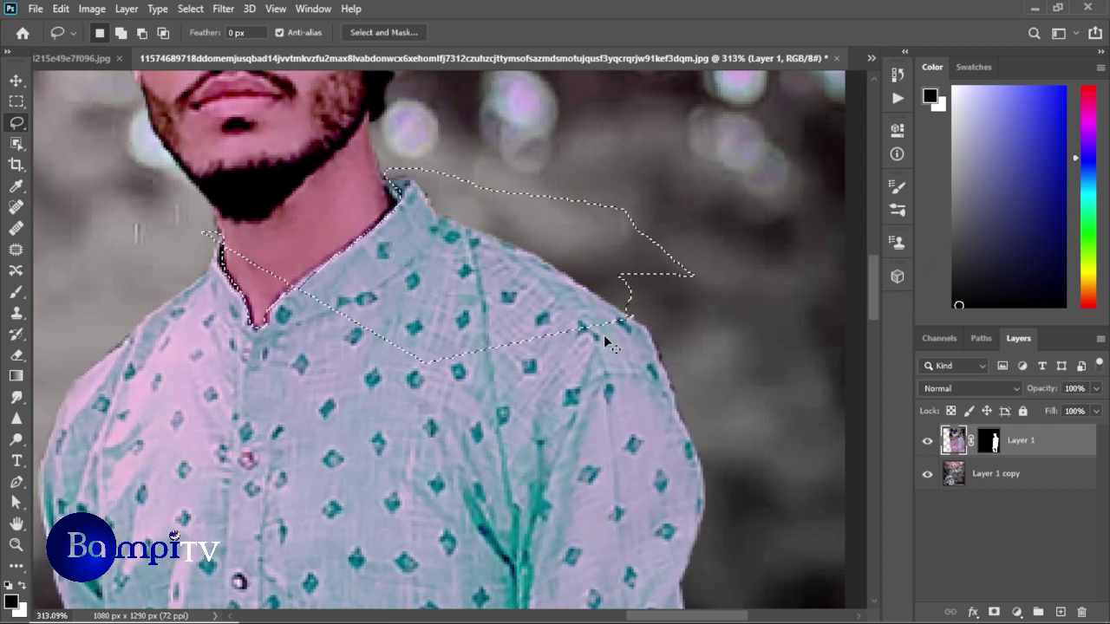
pyautogui.scroll(-3, 297, 322)
pyautogui.scroll(-5, 298, 323)
pyautogui.scroll(1, 260, 529)
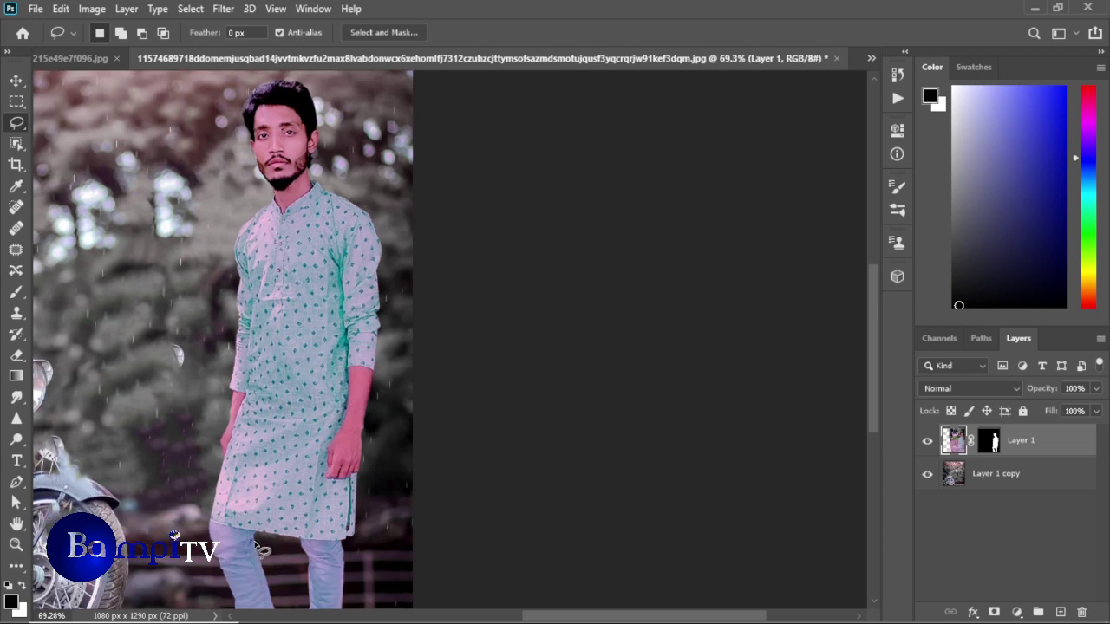
pyautogui.scroll(5, 254, 526)
pyautogui.scroll(2, 260, 520)
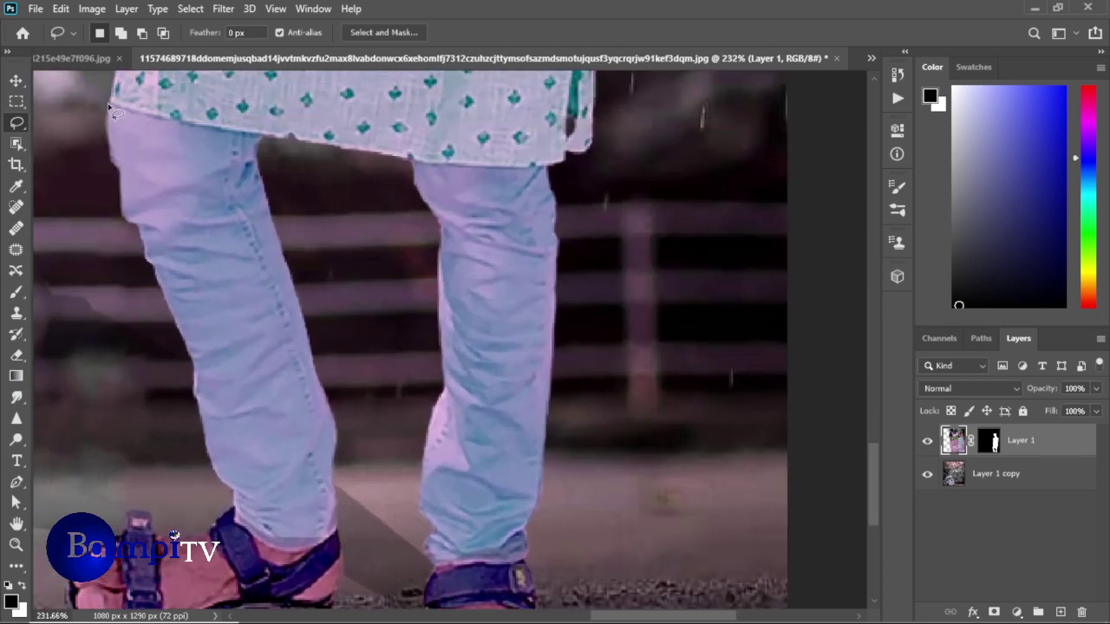
pyautogui.scroll(1, 154, 160)
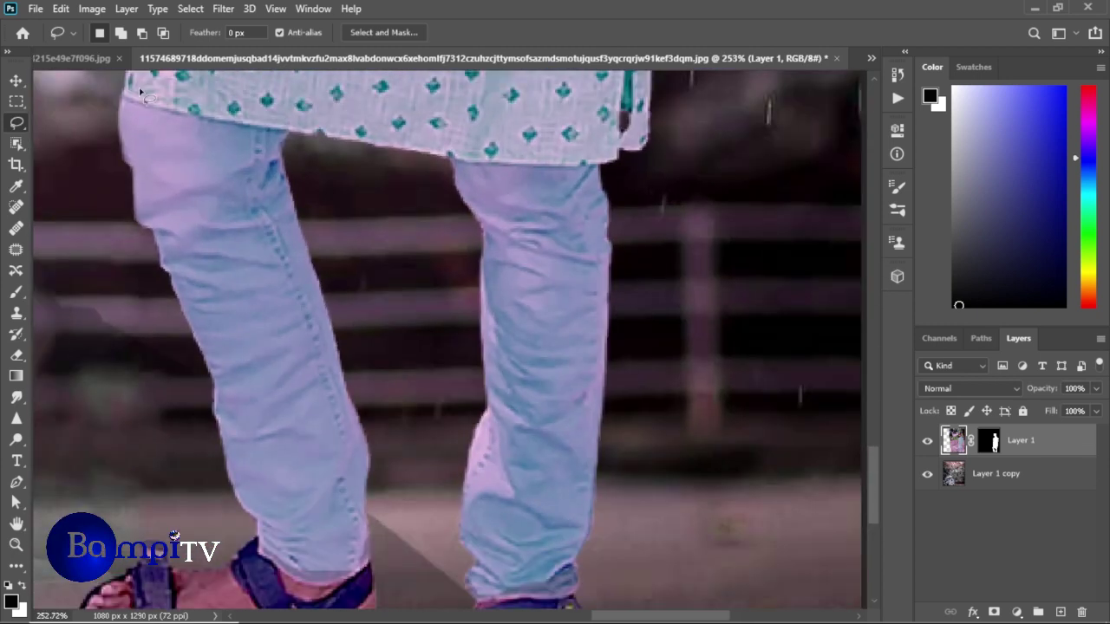
pyautogui.moveTo(285, 130); pyautogui.dragTo(423, 515)
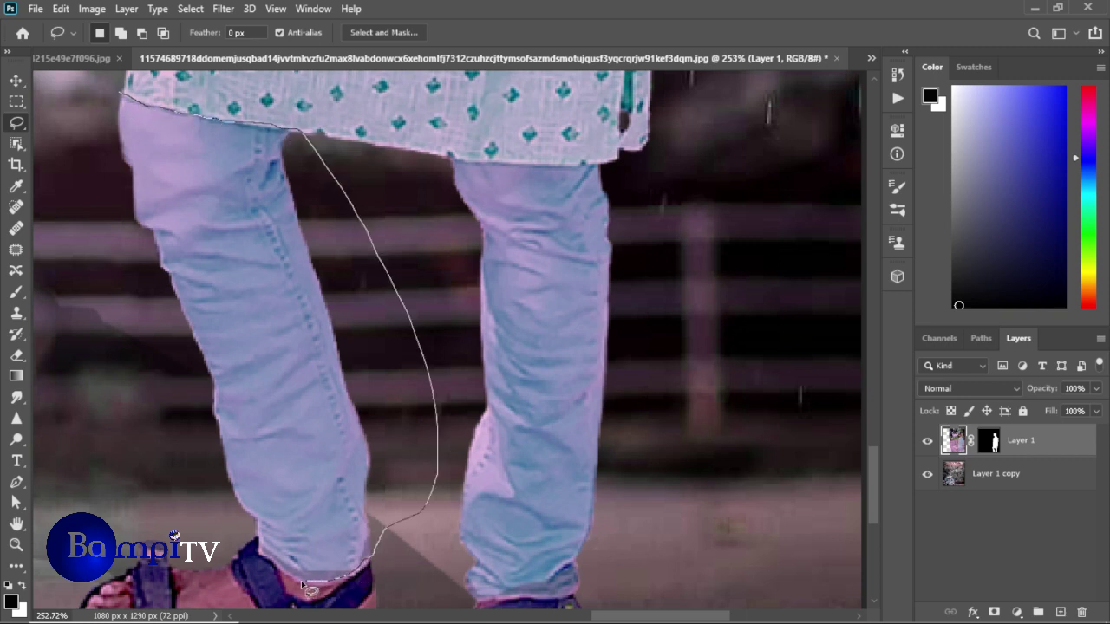
pyautogui.moveTo(267, 562); pyautogui.dragTo(122, 94)
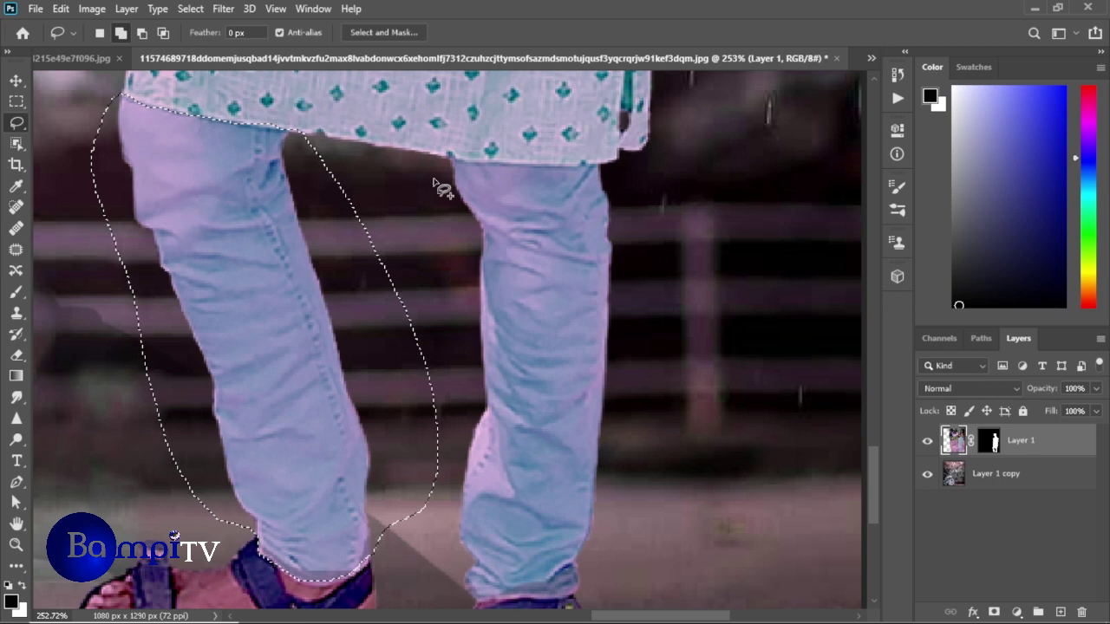
# Add the right trouser leg to the selection and fit the photo in view
pyautogui.moveTo(606, 164); pyautogui.dragTo(614, 573)
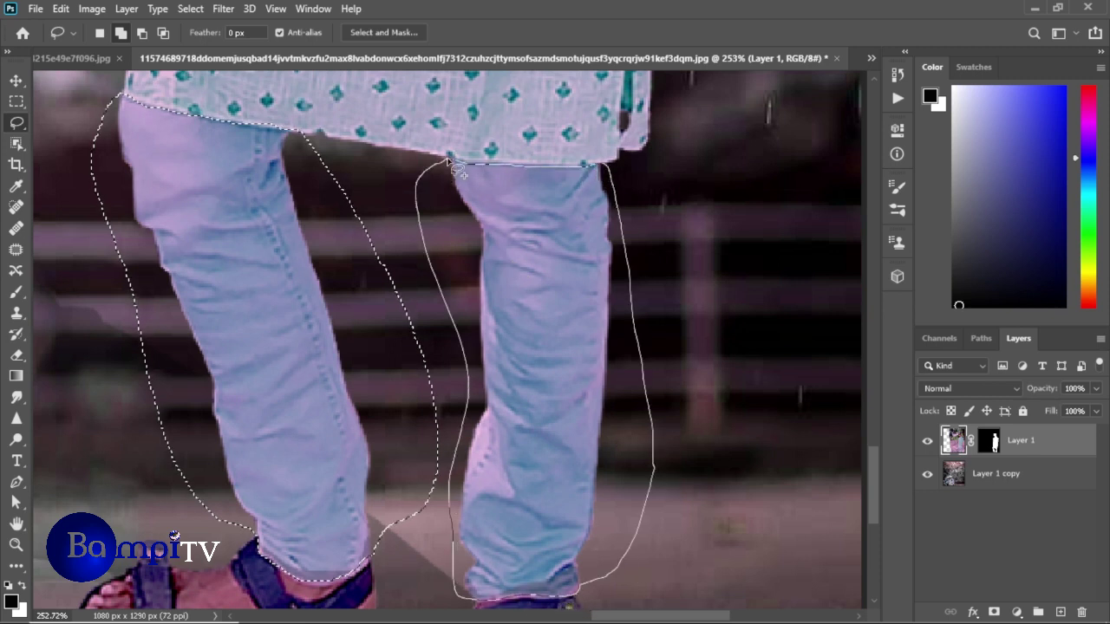
pyautogui.moveTo(503, 604); pyautogui.dragTo(425, 161)
pyautogui.scroll(-1, 321, 162)
pyautogui.hotkey('ctrl', '0')
pyautogui.hotkey('ctrl', '0')
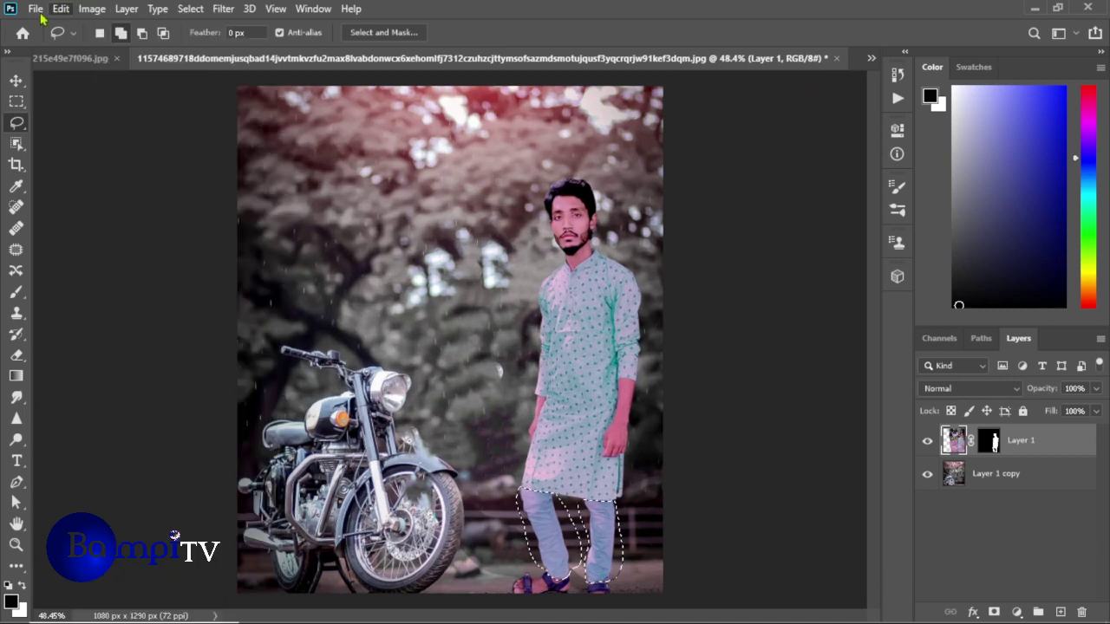
# Colorize the trousers orange-red with Hue/Saturation at hue 0 and raised saturation
pyautogui.click(61, 8)
pyautogui.click(286, 137)
pyautogui.moveTo(877, 188)
pyautogui.mouseDown()
pyautogui.moveTo(850, 185)
pyautogui.moveTo(810, 217)
pyautogui.moveTo(962, 221)
pyautogui.moveTo(948, 295)
pyautogui.mouseUp()
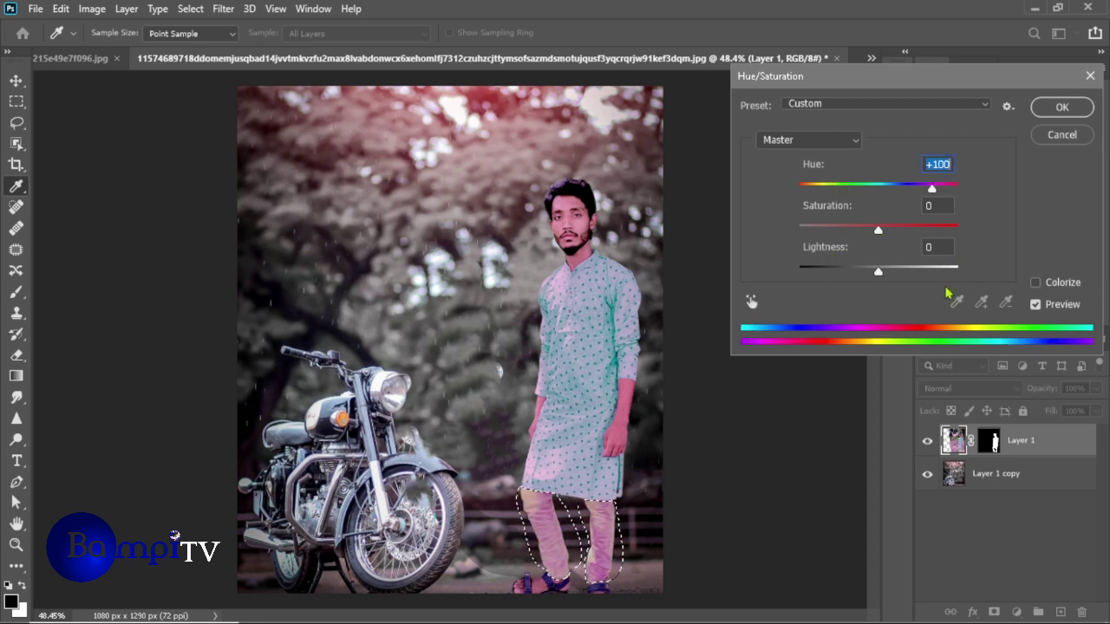
pyautogui.moveTo(878, 229); pyautogui.dragTo(834, 229)
pyautogui.moveTo(932, 187); pyautogui.dragTo(824, 187)
pyautogui.click(1035, 282)
pyautogui.moveTo(902, 187); pyautogui.dragTo(799, 188)
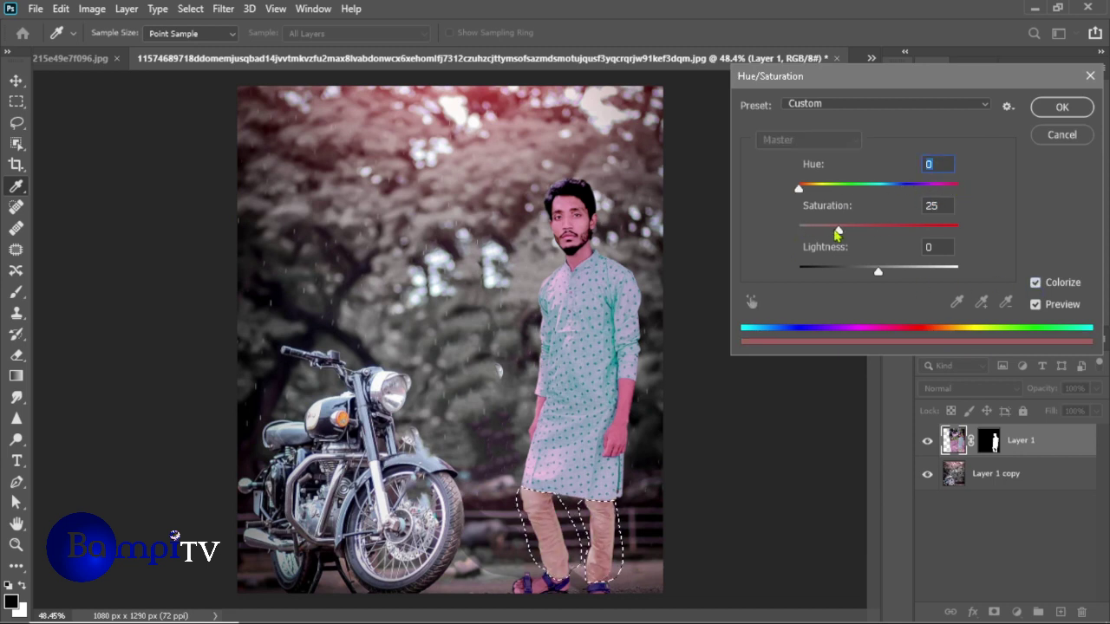
pyautogui.moveTo(838, 231); pyautogui.dragTo(879, 229)
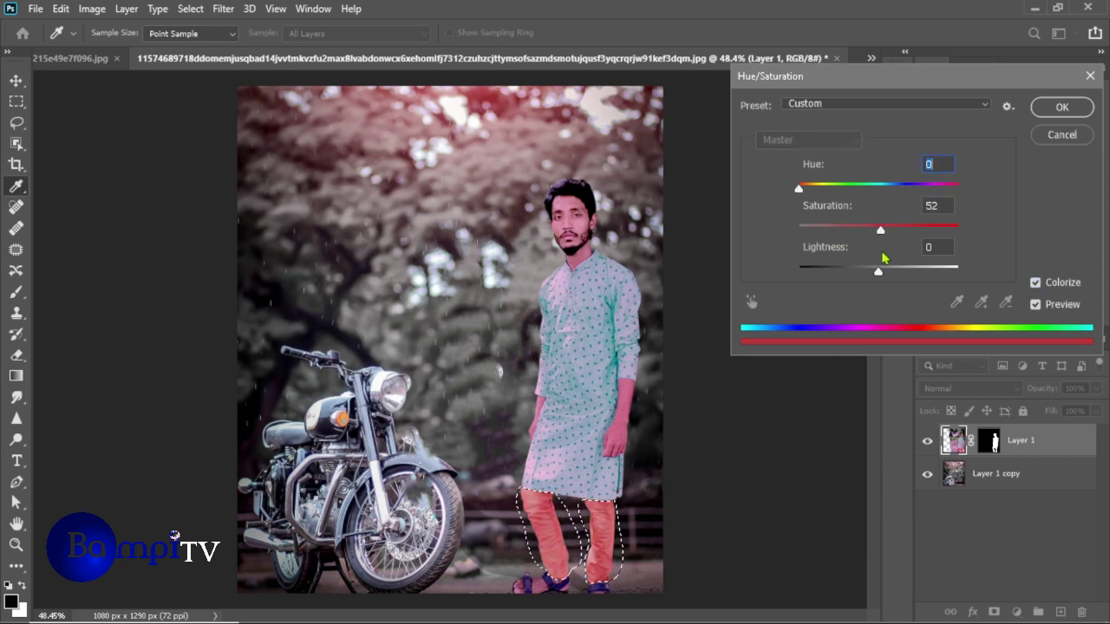
pyautogui.press('Return')
pyautogui.press('l')
# Undo the orange-red trouser recolour and show the History panel
pyautogui.scroll(5, 498, 486)
pyautogui.scroll(-1, 498, 486)
pyautogui.scroll(-3, 499, 486)
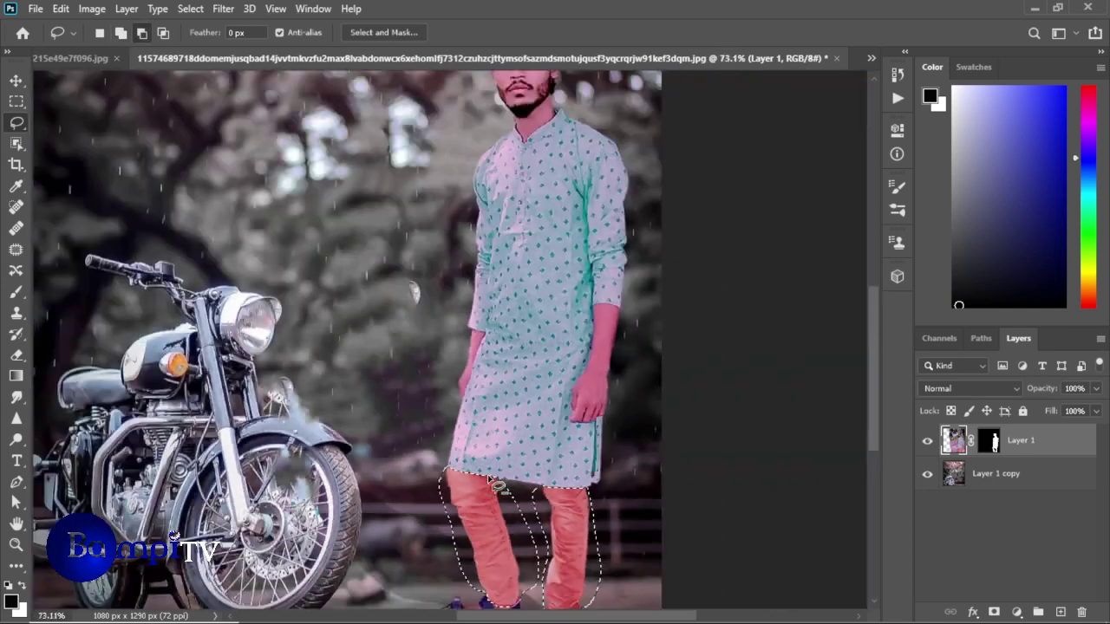
pyautogui.scroll(-1, 498, 486)
pyautogui.hotkey('ctrl', 'z')
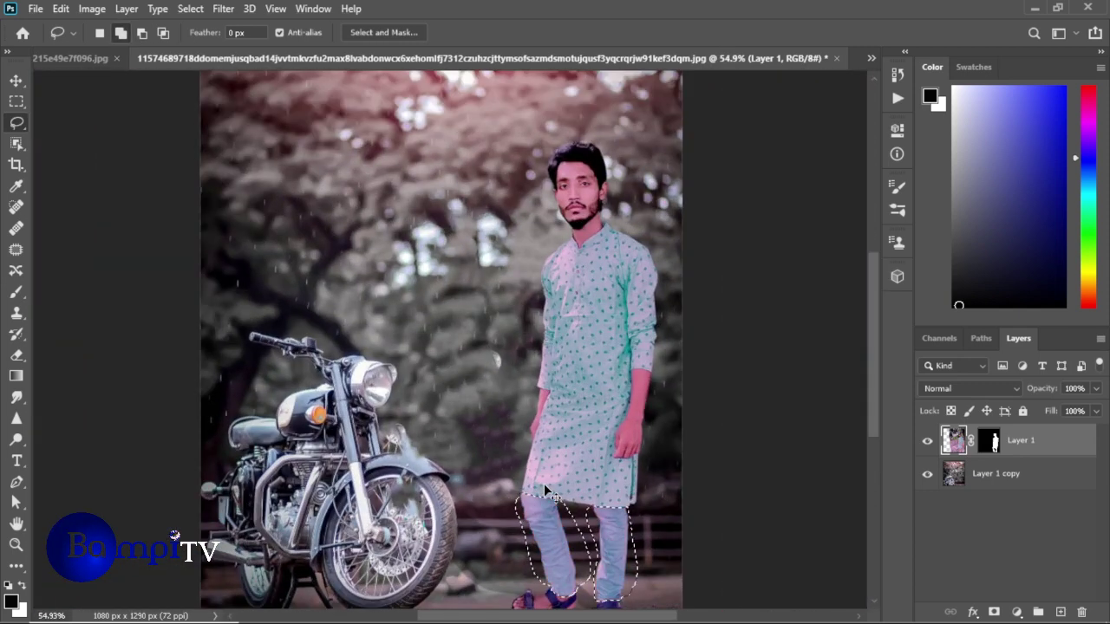
pyautogui.click(898, 73)
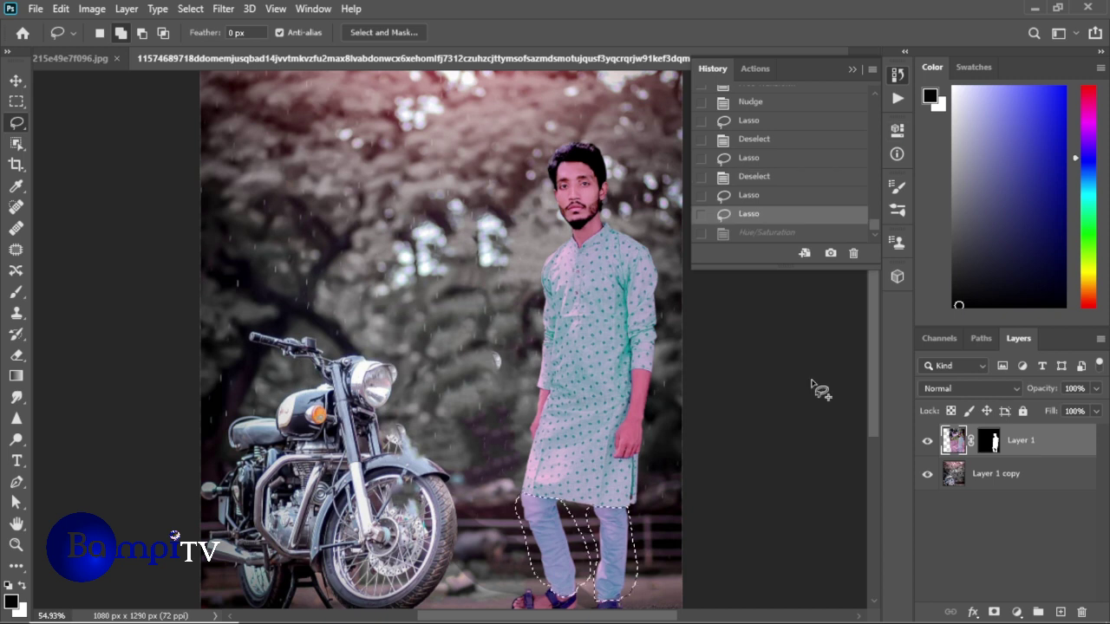
# Add a temporary empty Layer 2, try Color Balance on it, then delete it
pyautogui.click(1059, 612)
pyautogui.click(91, 9)
pyautogui.click(304, 152)
pyautogui.click(532, 248)
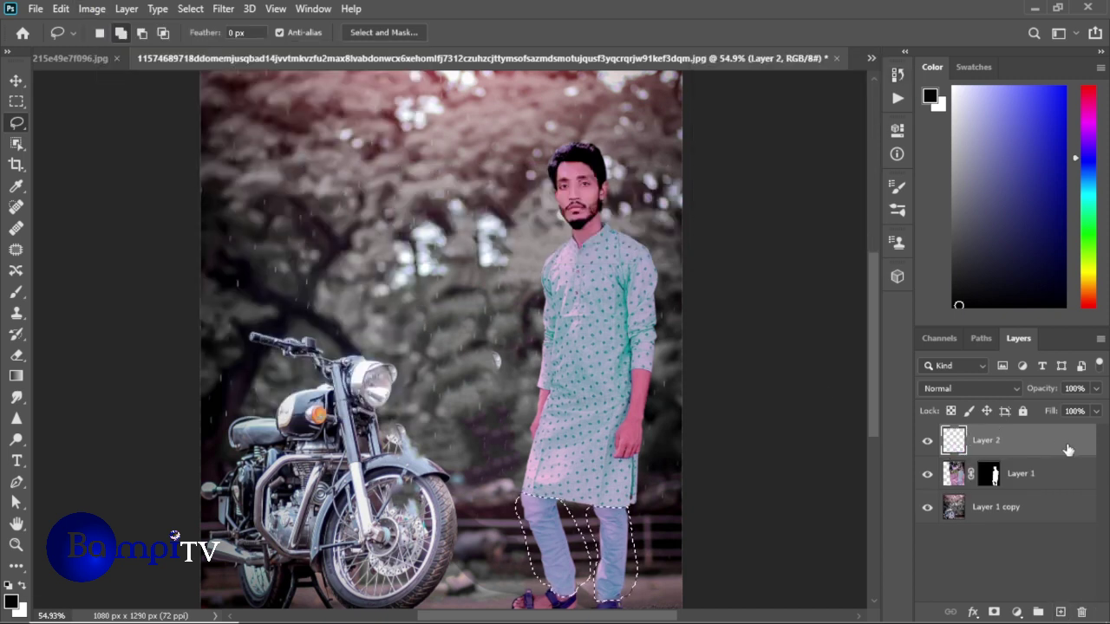
pyautogui.moveTo(1069, 450); pyautogui.dragTo(1040, 491)
pyautogui.click(91, 9)
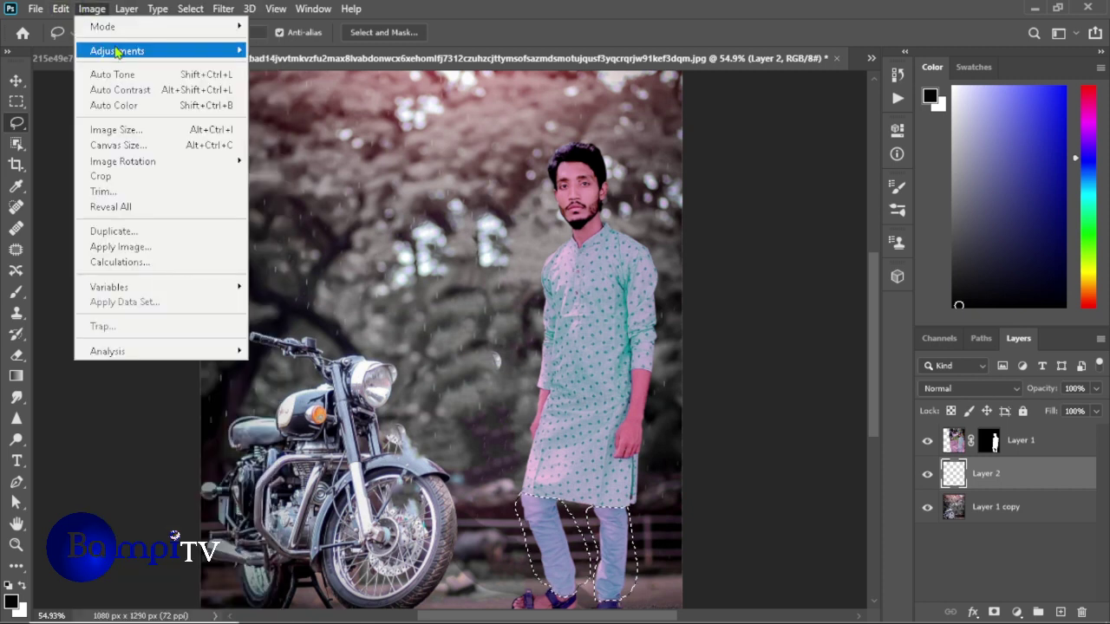
pyautogui.click(538, 242)
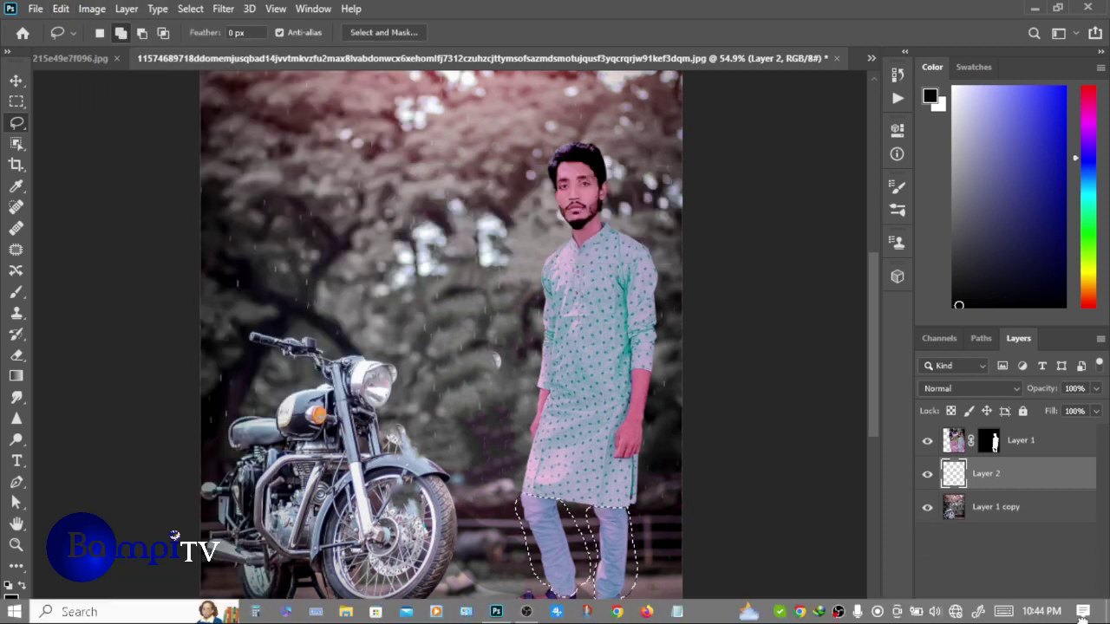
pyautogui.click(1082, 612)
# On Layer 1, shift the trousers' Color Balance to about +85 red and +15 green
pyautogui.click(1019, 441)
pyautogui.click(92, 9)
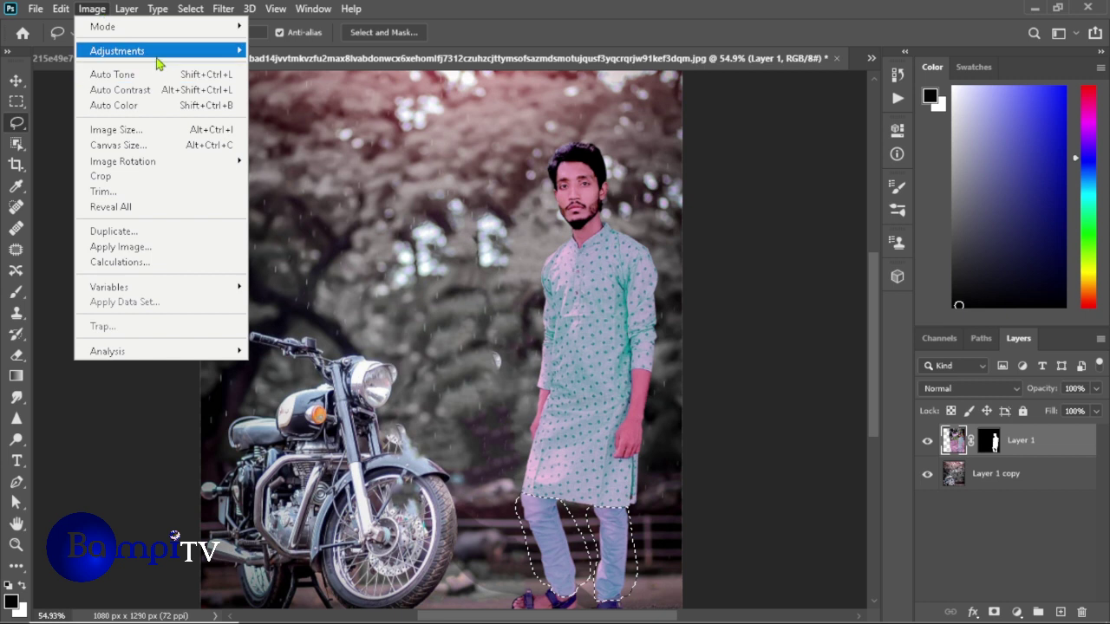
pyautogui.moveTo(117, 50)
pyautogui.click(286, 150)
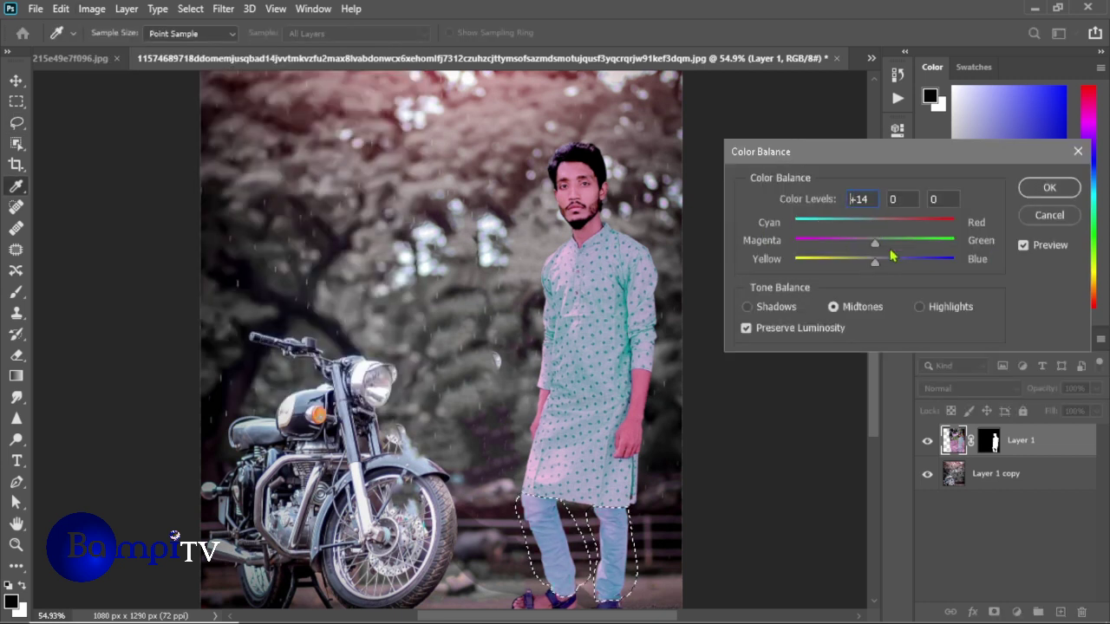
pyautogui.moveTo(922, 264)
pyautogui.mouseDown()
pyautogui.moveTo(974, 255)
pyautogui.moveTo(877, 269)
pyautogui.moveTo(943, 273)
pyautogui.mouseUp()
# Confirm Color Balance, then give the trousers Hue -10, Saturation +35, Lightness +9
pyautogui.click(1062, 194)
pyautogui.click(92, 9)
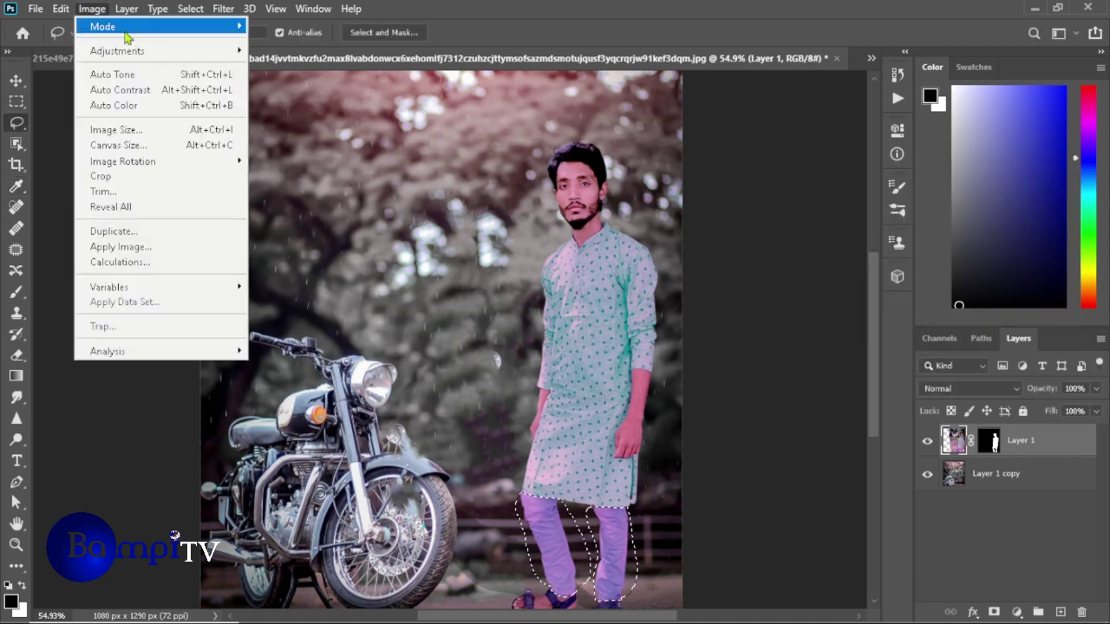
pyautogui.click(475, 135)
pyautogui.moveTo(879, 189); pyautogui.dragTo(880, 189)
pyautogui.moveTo(879, 229)
pyautogui.mouseDown()
pyautogui.moveTo(918, 229)
pyautogui.moveTo(863, 228)
pyautogui.moveTo(1003, 272)
pyautogui.mouseUp()
pyautogui.moveTo(877, 271); pyautogui.dragTo(887, 287)
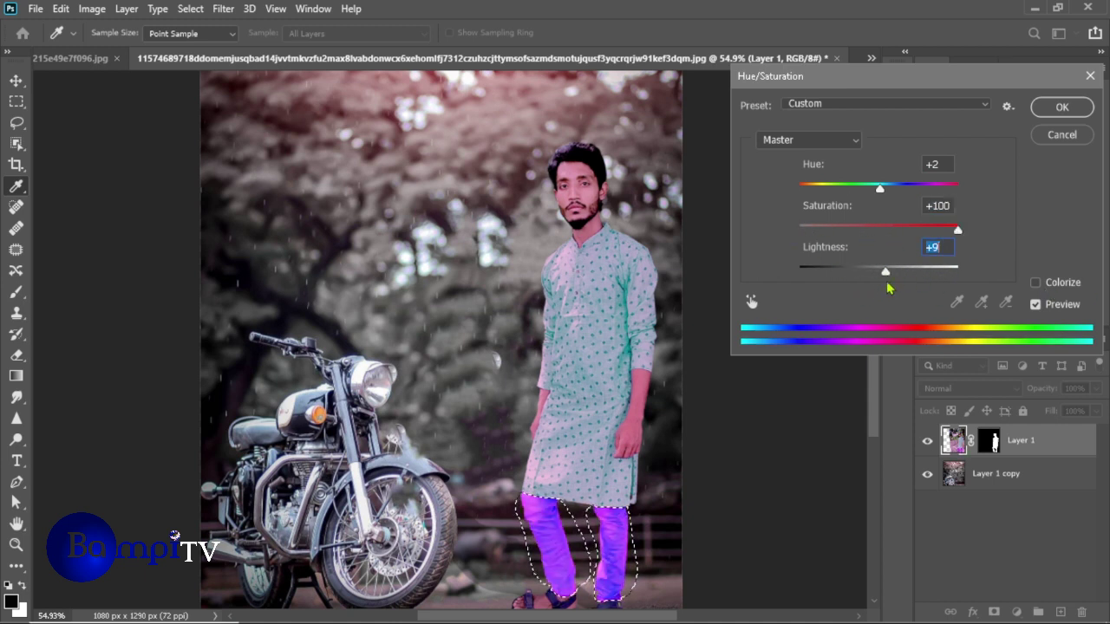
pyautogui.moveTo(880, 187); pyautogui.dragTo(870, 186)
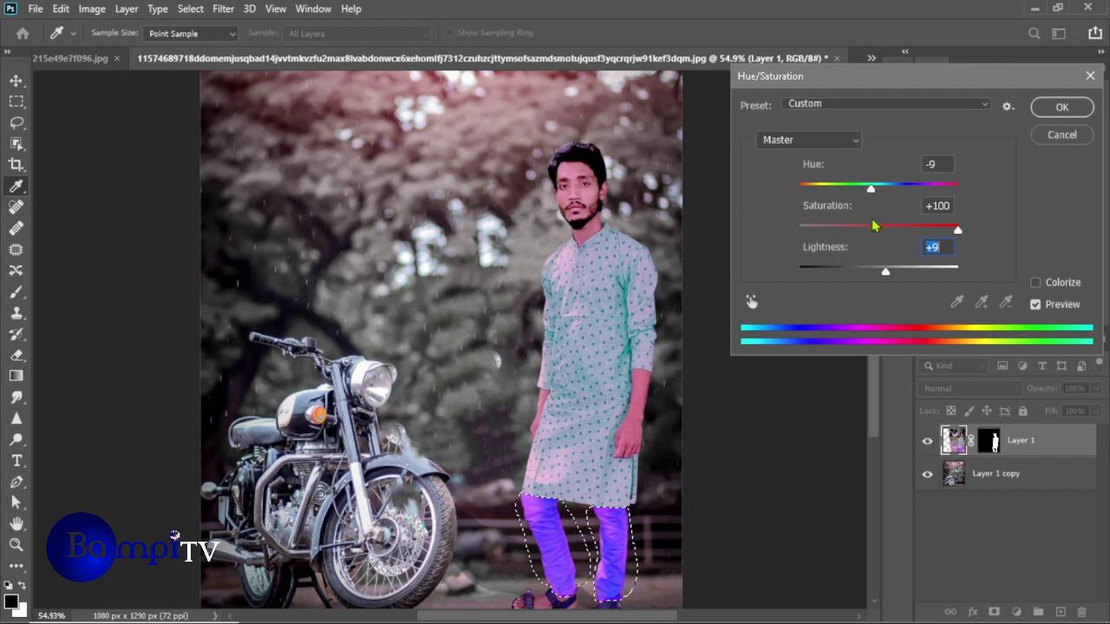
pyautogui.moveTo(957, 230); pyautogui.dragTo(906, 231)
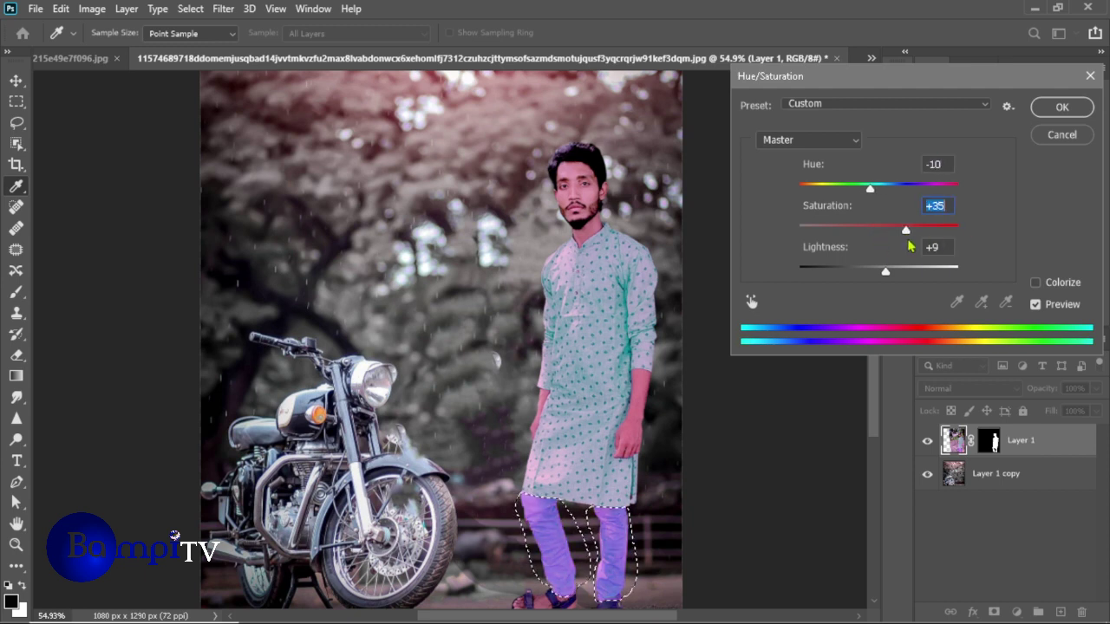
pyautogui.press('Return')
# With the Pen Tool, trace the kurta's hem from the lower-left up its right edge
pyautogui.scroll(3, 463, 550)
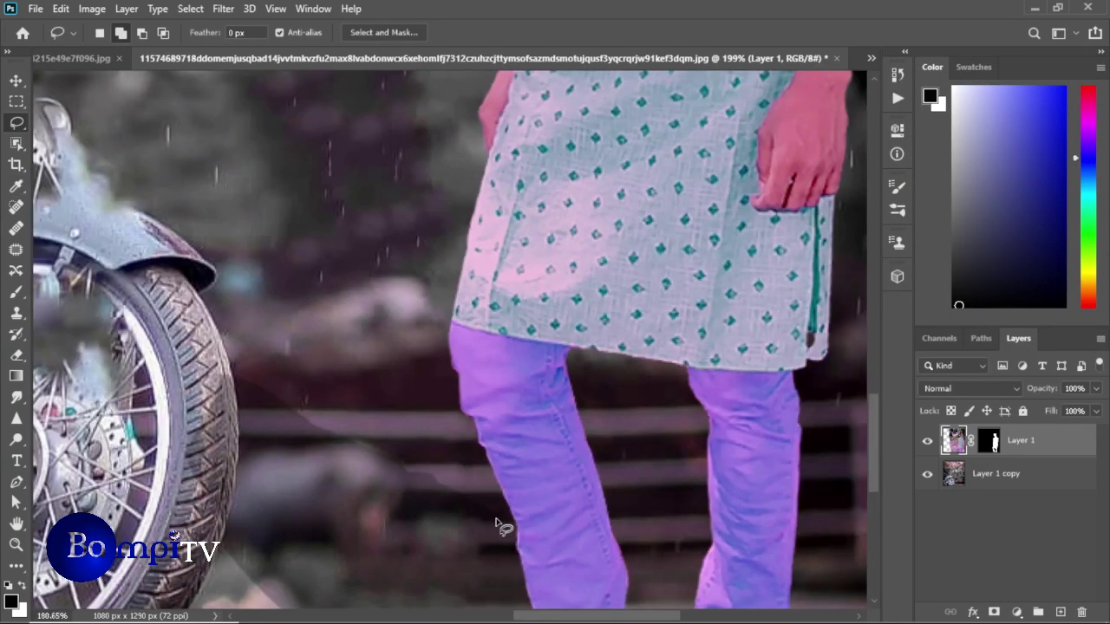
pyautogui.scroll(-3, 503, 526)
pyautogui.scroll(2, 529, 399)
pyautogui.scroll(2, 590, 247)
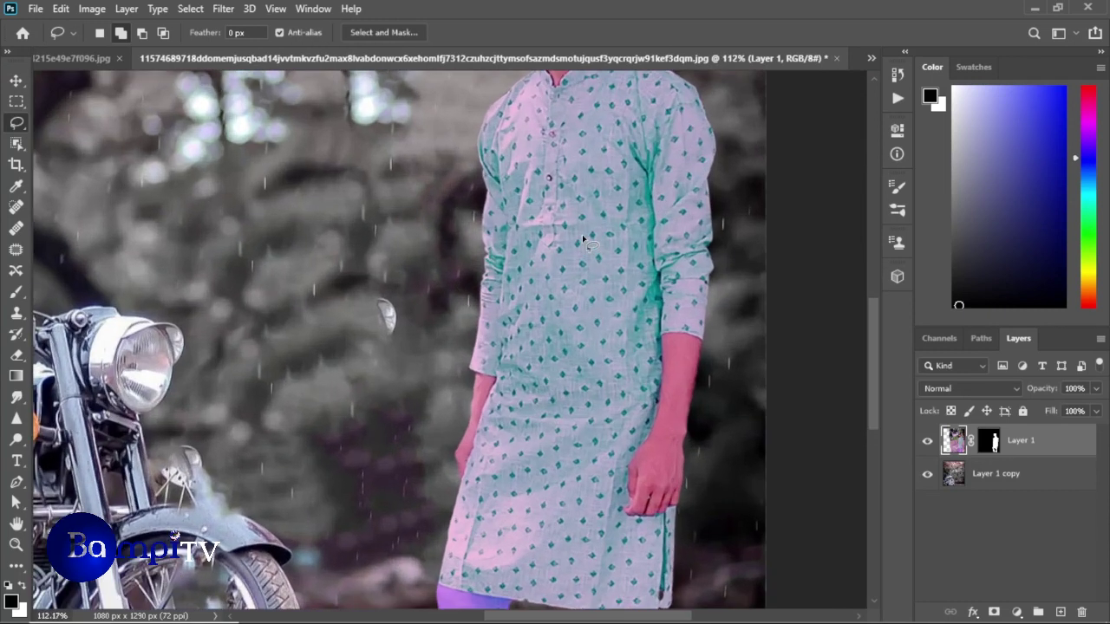
pyautogui.scroll(-1, 588, 233)
pyautogui.scroll(-1, 588, 230)
pyautogui.scroll(1, 591, 208)
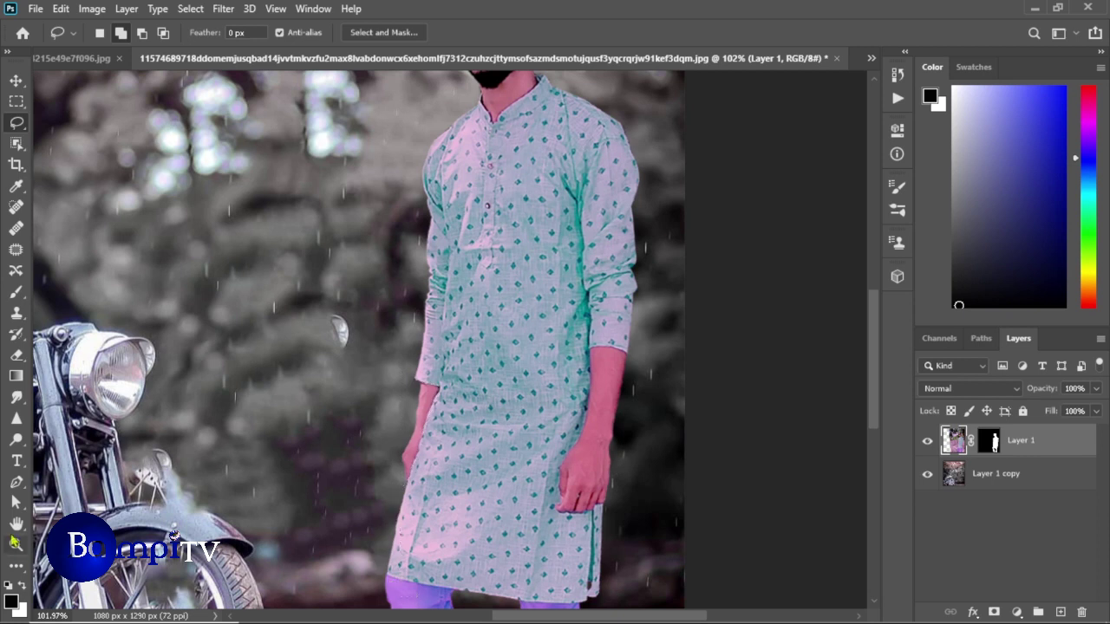
pyautogui.press('p')
pyautogui.scroll(-1, 410, 587)
pyautogui.scroll(5, 397, 570)
pyautogui.scroll(4, 364, 533)
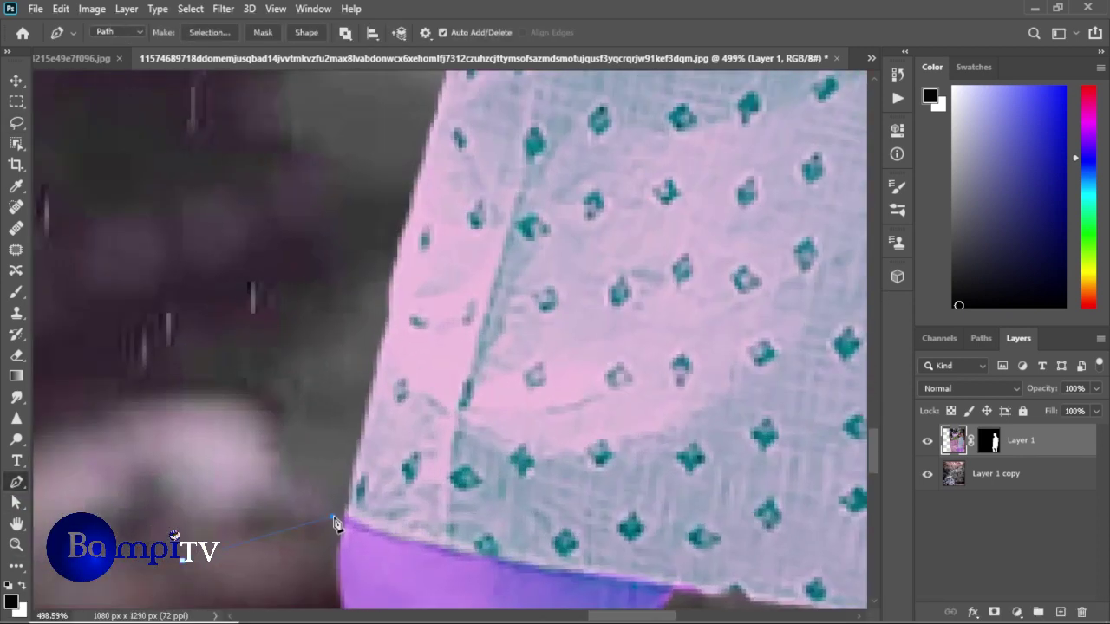
pyautogui.scroll(-2, 395, 537)
pyautogui.hscroll(5, 408, 524)
pyautogui.click(405, 500)
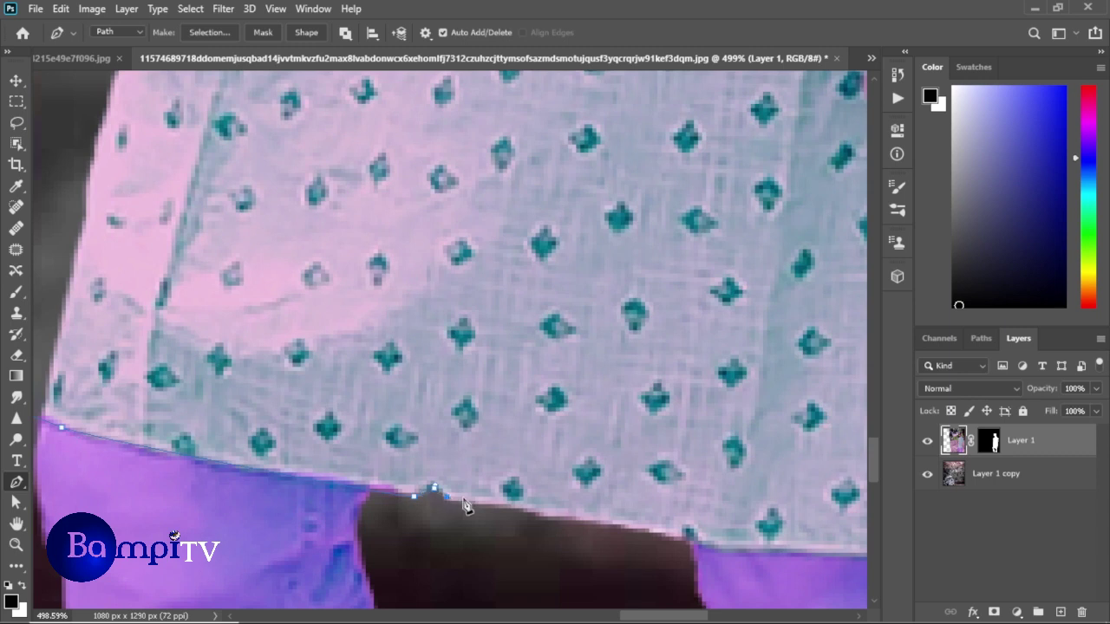
pyautogui.scroll(-2, 322, 384)
pyautogui.hscroll(8, 321, 384)
pyautogui.click(260, 355)
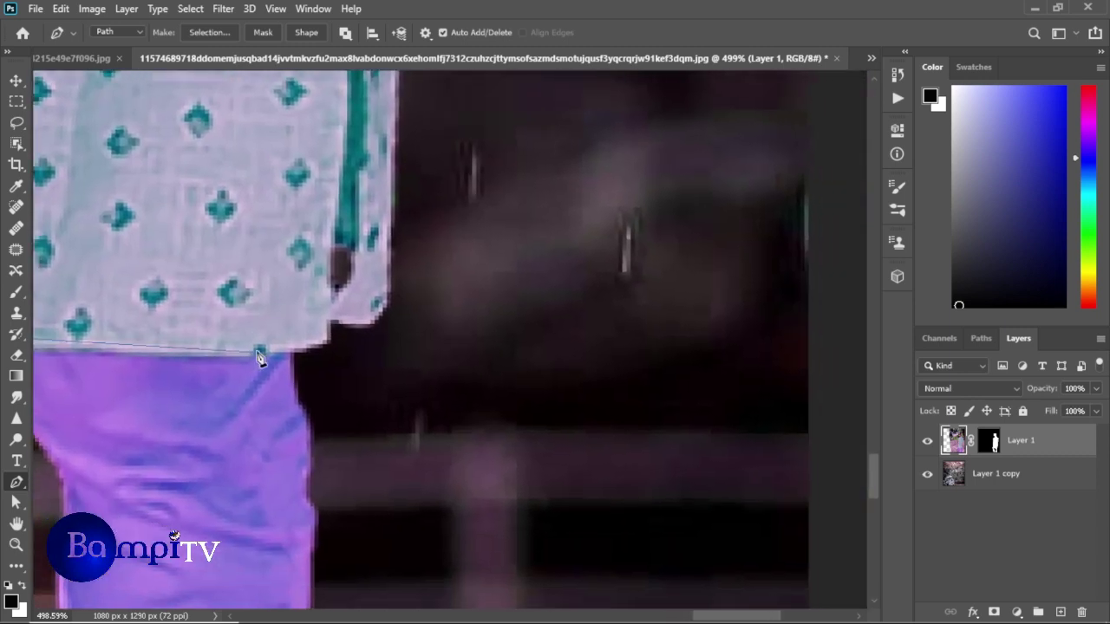
pyautogui.moveTo(181, 295); pyautogui.dragTo(474, 261)
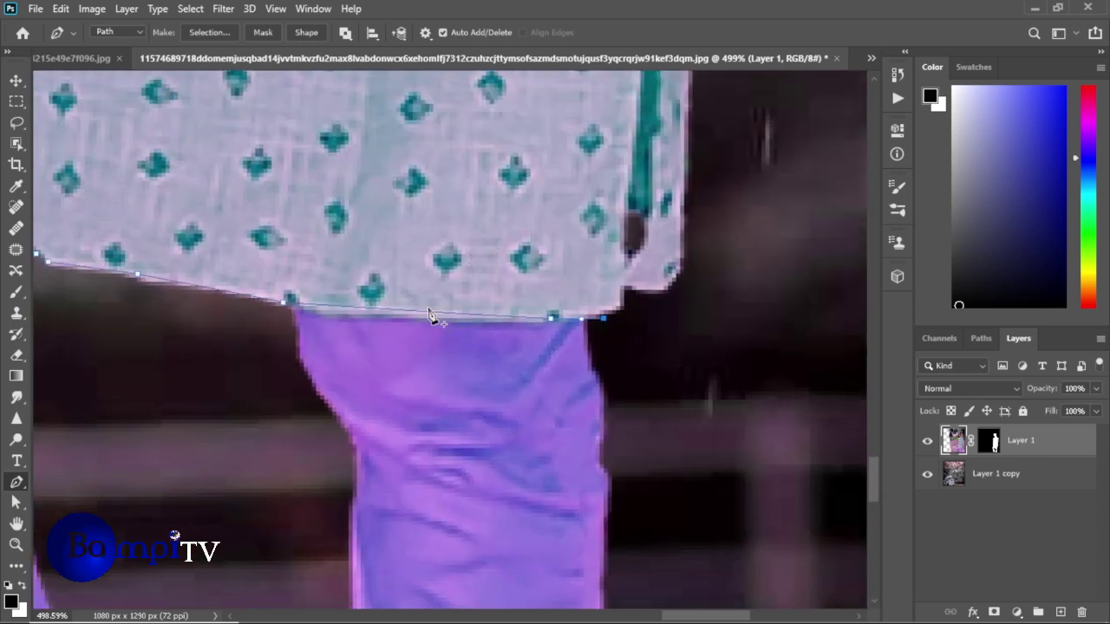
pyautogui.moveTo(426, 316)
pyautogui.mouseDown()
pyautogui.moveTo(596, 324)
pyautogui.moveTo(668, 307)
pyautogui.mouseUp()
pyautogui.click(707, 307)
pyautogui.scroll(5, 707, 260)
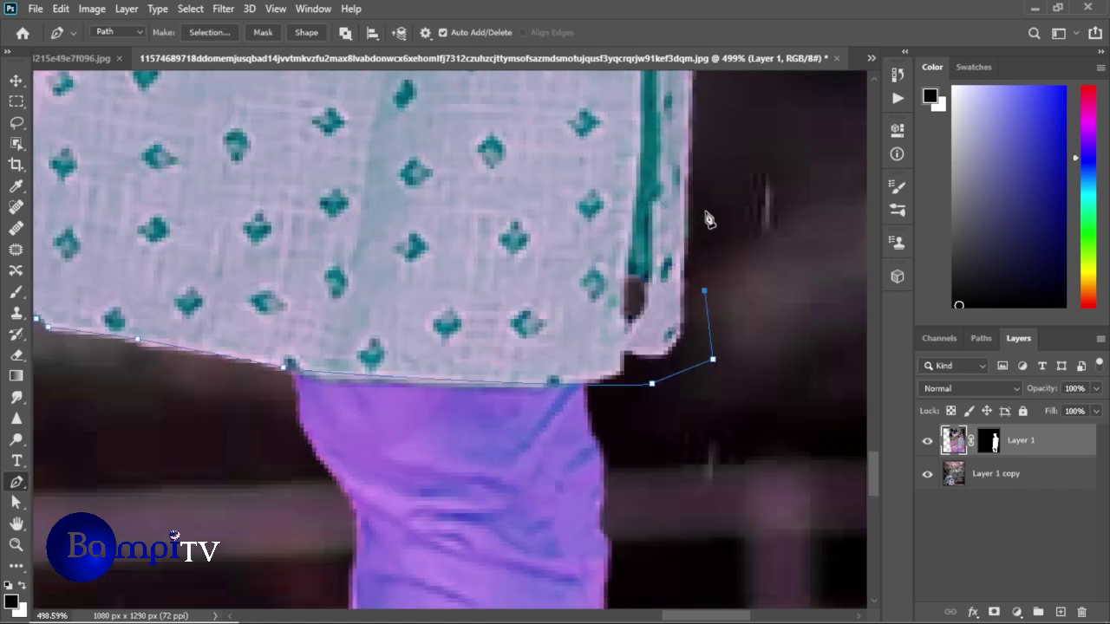
pyautogui.click(716, 201)
# Continue the path along the hand's bottom and left edges to its top corner
pyautogui.moveTo(657, 221)
pyautogui.mouseDown()
pyautogui.moveTo(568, 243)
pyautogui.moveTo(483, 236)
pyautogui.mouseUp()
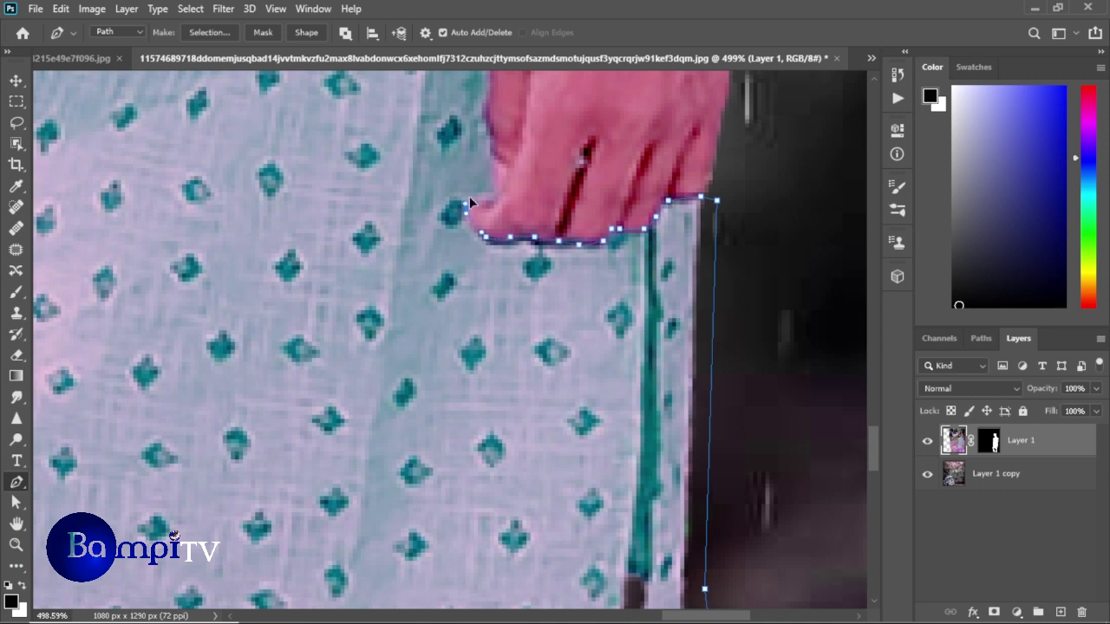
pyautogui.moveTo(529, 78); pyautogui.dragTo(515, 326)
pyautogui.moveTo(482, 269); pyautogui.dragTo(533, 198)
pyautogui.moveTo(569, 145); pyautogui.dragTo(520, 413)
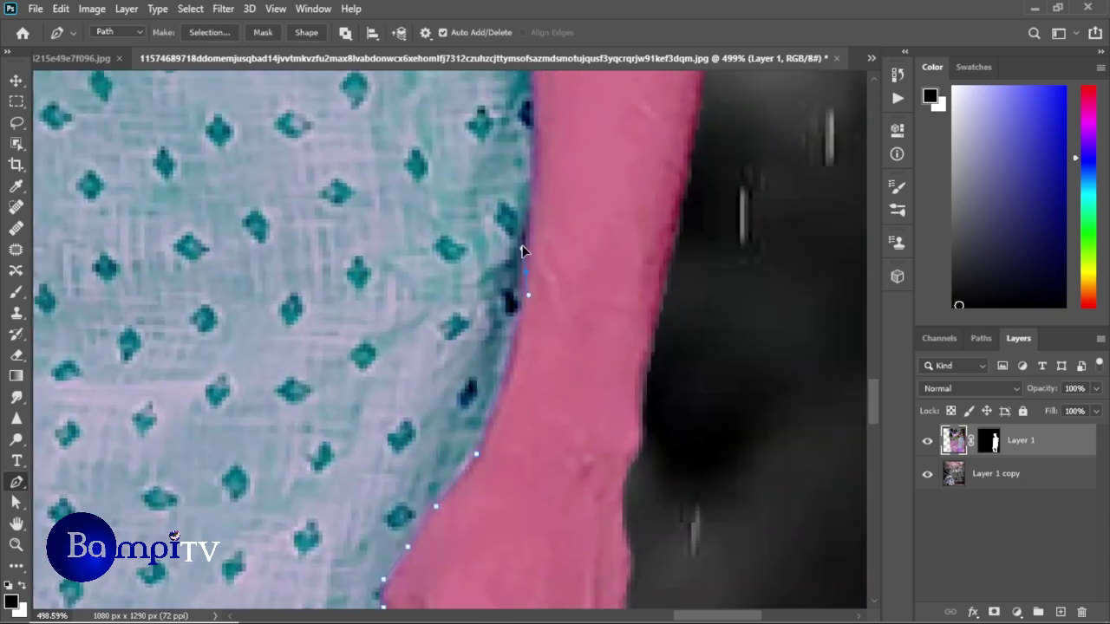
pyautogui.scroll(3, 532, 141)
pyautogui.click(709, 151)
pyautogui.scroll(3, 720, 156)
pyautogui.scroll(3, 737, 138)
pyautogui.scroll(3, 781, 121)
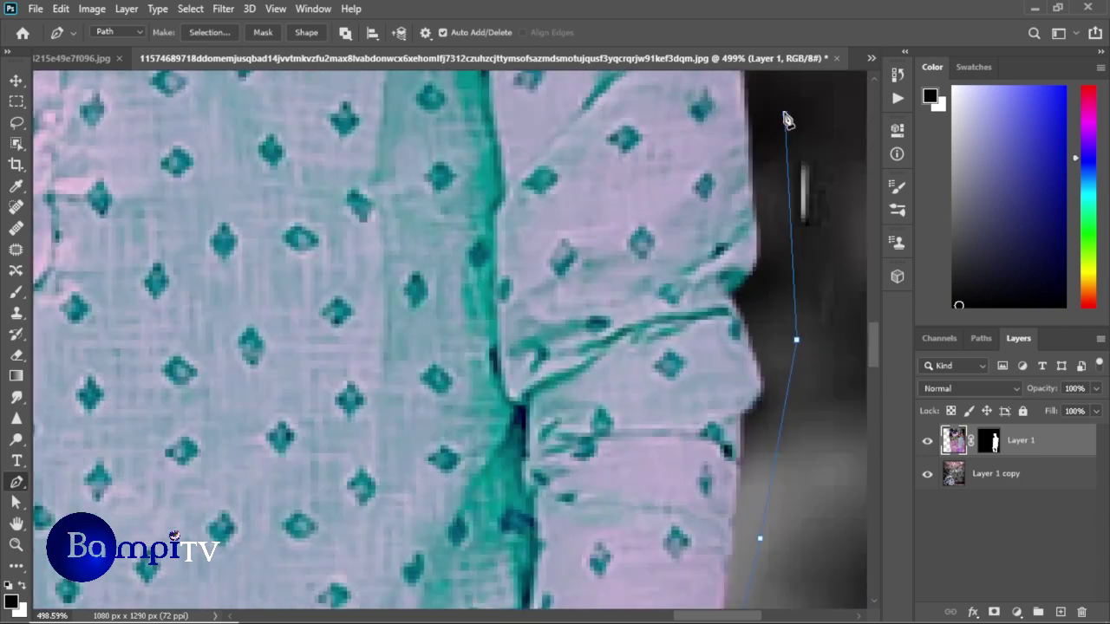
pyautogui.scroll(2, 798, 116)
pyautogui.scroll(3, 763, 113)
pyautogui.scroll(3, 746, 139)
pyautogui.scroll(3, 711, 178)
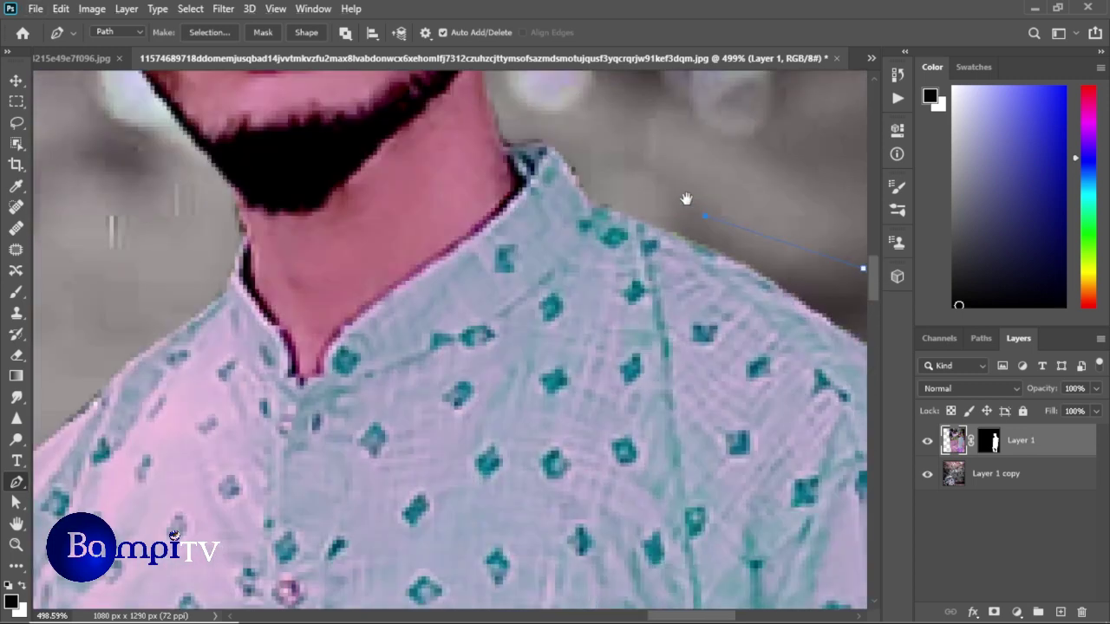
# Extend the path along the shoulder, collar and up the neck edge
pyautogui.moveTo(686, 198); pyautogui.dragTo(690, 204)
pyautogui.click(602, 150)
pyautogui.click(542, 118)
pyautogui.click(501, 215)
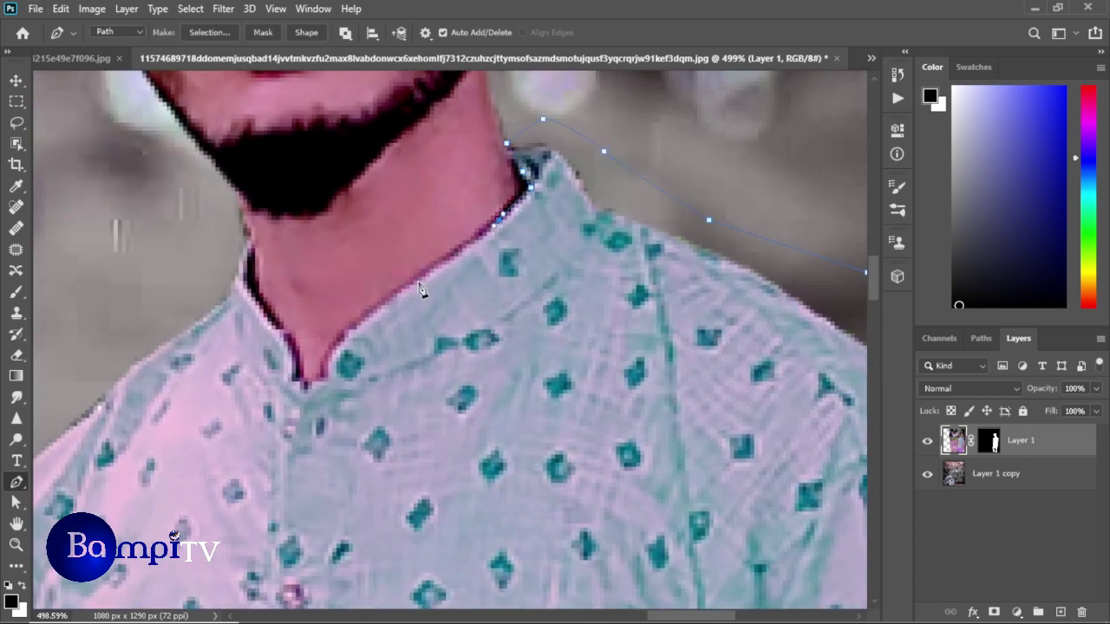
pyautogui.click(276, 327)
pyautogui.click(255, 296)
pyautogui.click(246, 278)
pyautogui.click(252, 248)
# Trace down the kurta's left edge back to the hem and fit the whole image on screen
pyautogui.scroll(-10, 147, 272)
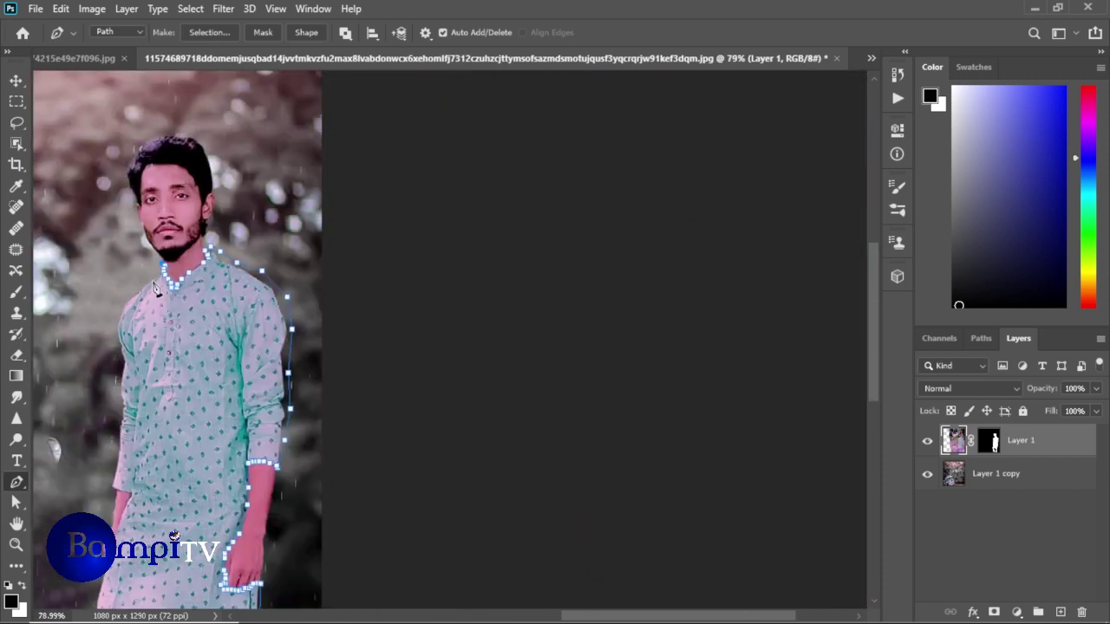
pyautogui.scroll(3, 503, 388)
pyautogui.scroll(5, 579, 407)
pyautogui.click(562, 384)
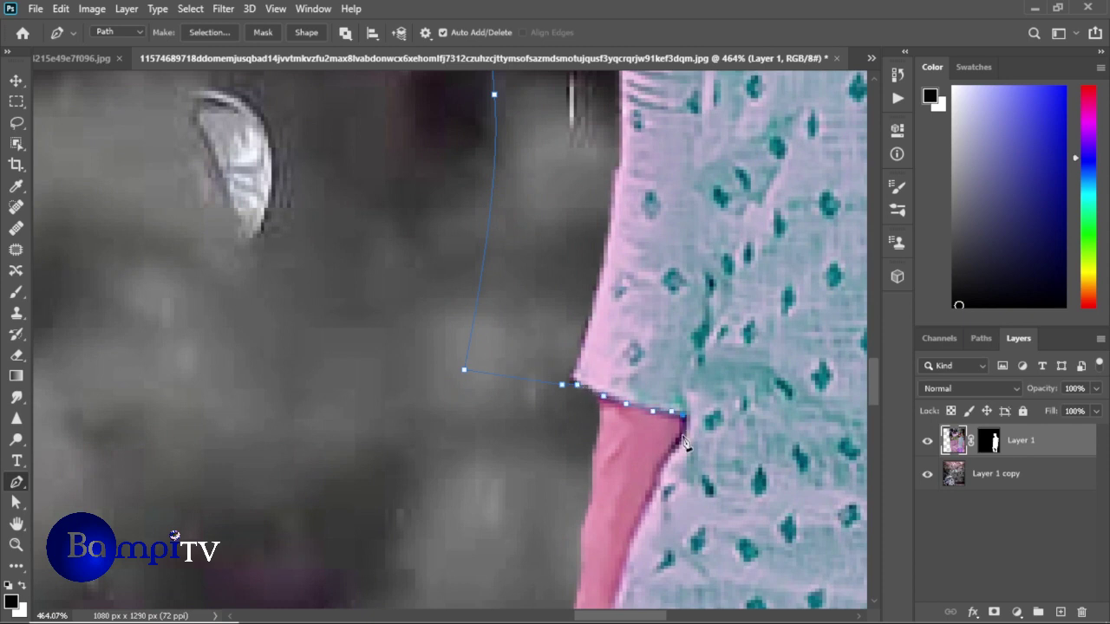
pyautogui.moveTo(613, 555); pyautogui.dragTo(634, 369)
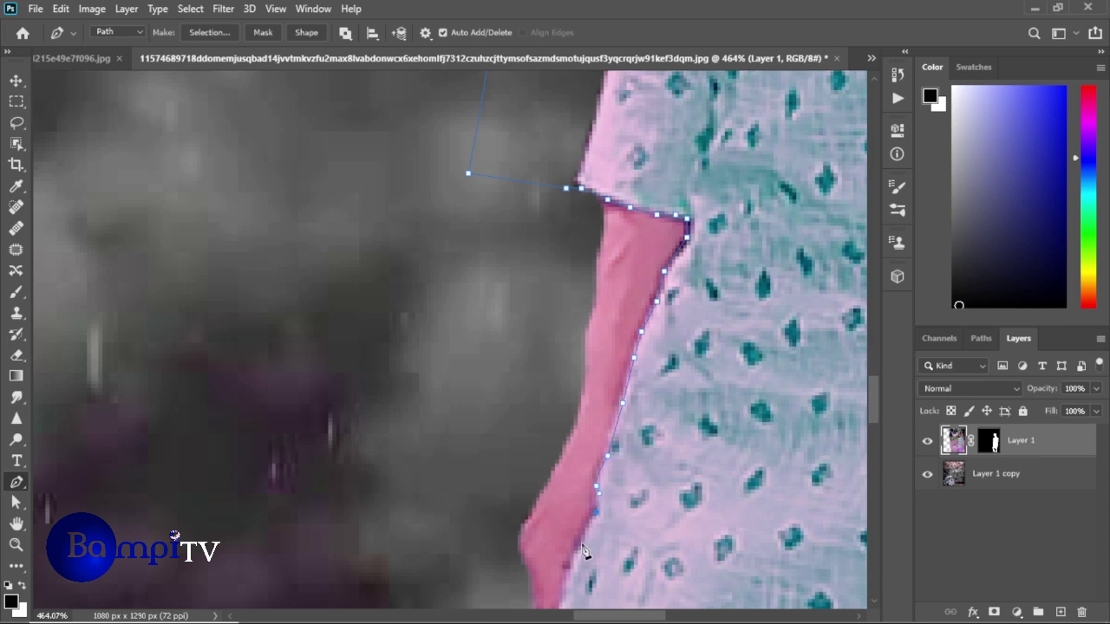
pyautogui.moveTo(582, 552); pyautogui.dragTo(590, 407)
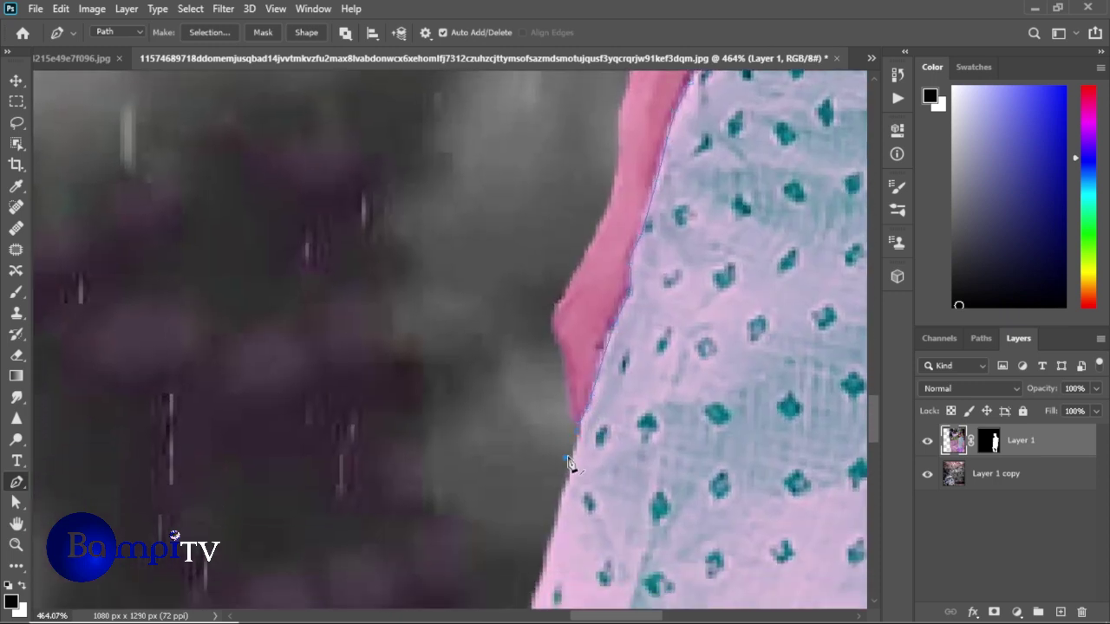
pyautogui.click(549, 486)
pyautogui.click(532, 547)
pyautogui.scroll(-5, 540, 545)
pyautogui.click(467, 425)
pyautogui.click(320, 584)
pyautogui.hscroll(2, 379, 561)
pyautogui.hotkey('ctrl', '0')
# Load the path as a selection and apply Hue/Saturation with hue -180 and boosted saturation
pyautogui.hotkey('ctrl', 'Return')
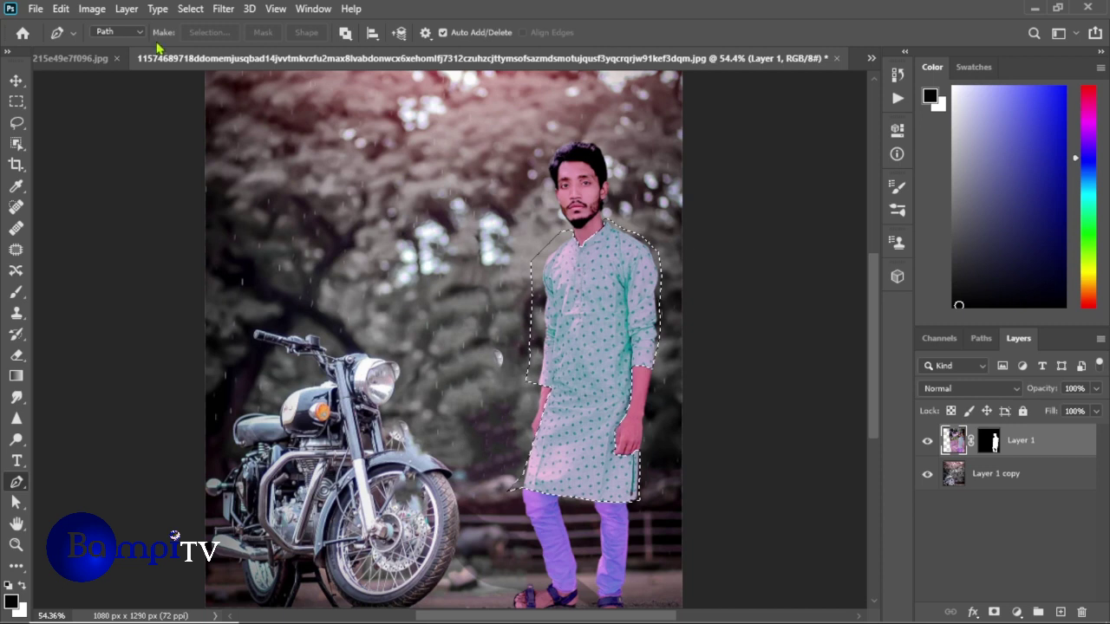
pyautogui.click(92, 8)
pyautogui.click(299, 136)
pyautogui.moveTo(878, 188)
pyautogui.mouseDown()
pyautogui.moveTo(980, 205)
pyautogui.moveTo(751, 226)
pyautogui.mouseUp()
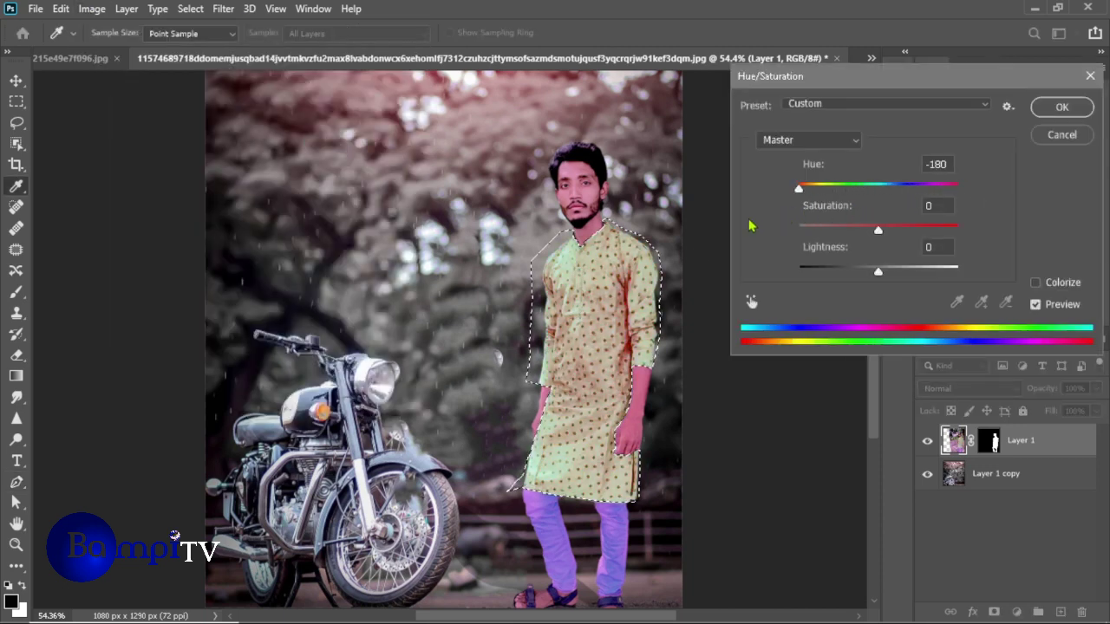
pyautogui.moveTo(878, 230)
pyautogui.mouseDown()
pyautogui.moveTo(937, 240)
pyautogui.moveTo(797, 240)
pyautogui.moveTo(899, 245)
pyautogui.moveTo(908, 229)
pyautogui.mouseUp()
pyautogui.moveTo(879, 272)
pyautogui.mouseDown()
pyautogui.moveTo(889, 272)
pyautogui.moveTo(864, 271)
pyautogui.moveTo(901, 277)
pyautogui.mouseUp()
pyautogui.click(810, 104)
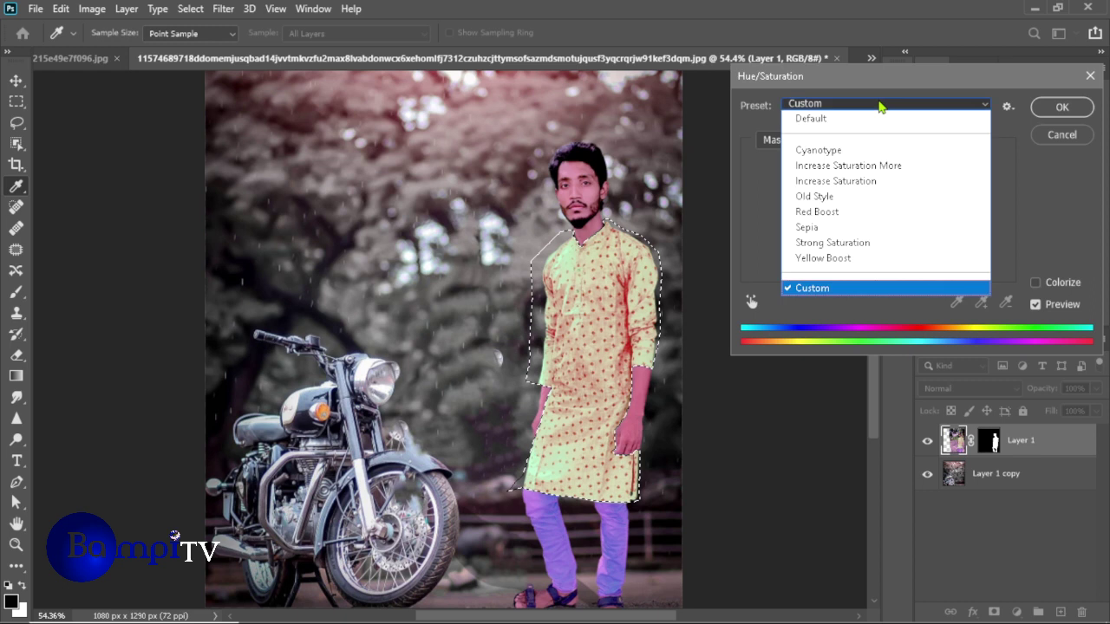
pyautogui.click(811, 115)
pyautogui.moveTo(878, 188)
pyautogui.mouseDown()
pyautogui.moveTo(794, 211)
pyautogui.moveTo(972, 211)
pyautogui.moveTo(694, 240)
pyautogui.mouseUp()
pyautogui.moveTo(878, 230)
pyautogui.mouseDown()
pyautogui.moveTo(932, 232)
pyautogui.moveTo(799, 232)
pyautogui.moveTo(867, 234)
pyautogui.mouseUp()
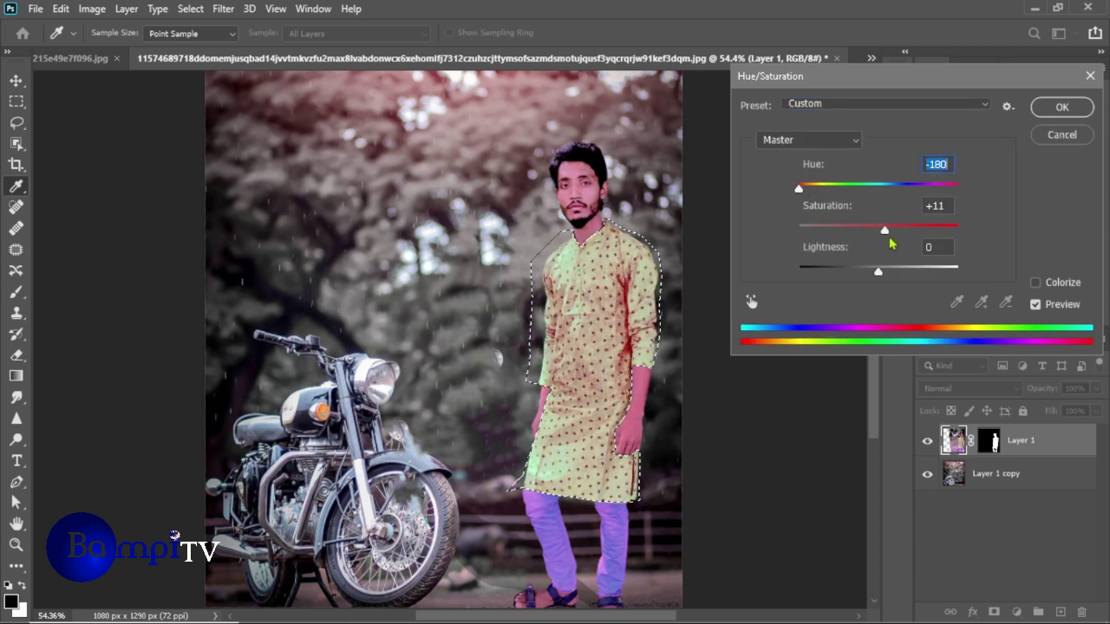
pyautogui.press('Return')
# Apply a Color Balance pushing the kurta toward cyan and magenta
pyautogui.press('p')
pyautogui.click(61, 8)
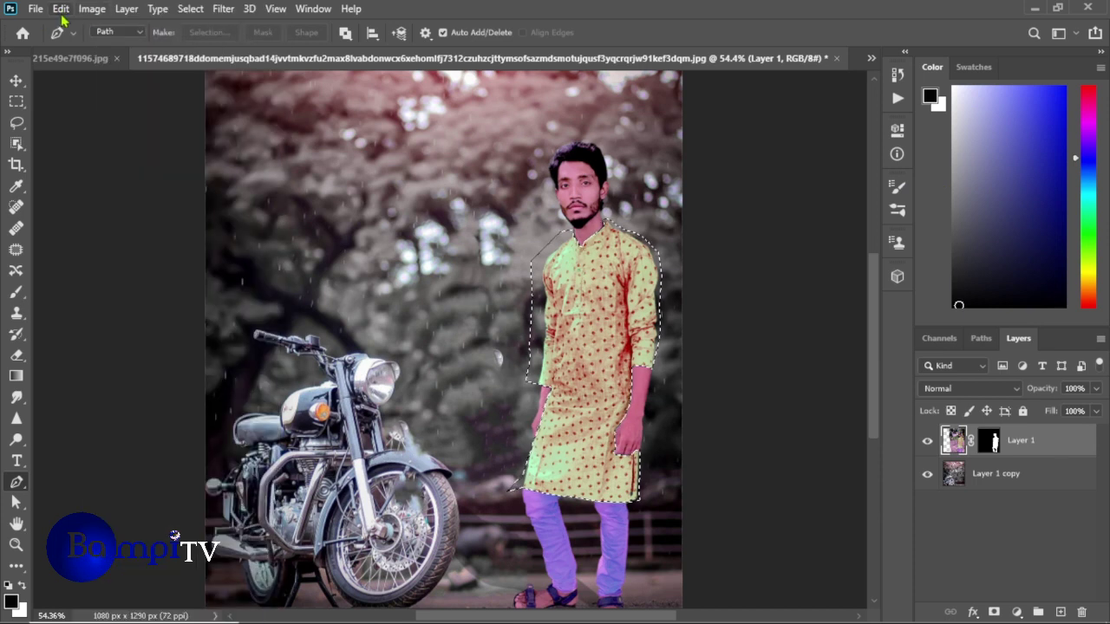
pyautogui.click(312, 152)
pyautogui.moveTo(876, 224)
pyautogui.mouseDown()
pyautogui.moveTo(843, 225)
pyautogui.moveTo(843, 260)
pyautogui.moveTo(818, 262)
pyautogui.moveTo(932, 262)
pyautogui.mouseUp()
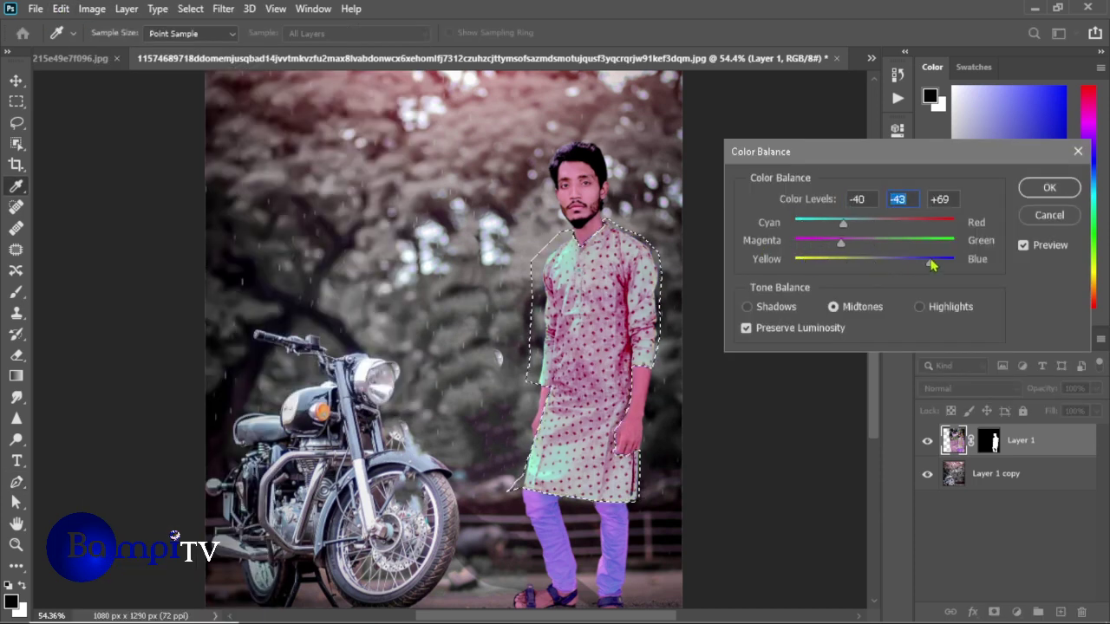
pyautogui.press('Return')
# Apply Brightness/Contrast to the kurta with contrast 81 and adjusted brightness
pyautogui.press('p')
pyautogui.click(92, 9)
pyautogui.click(298, 47)
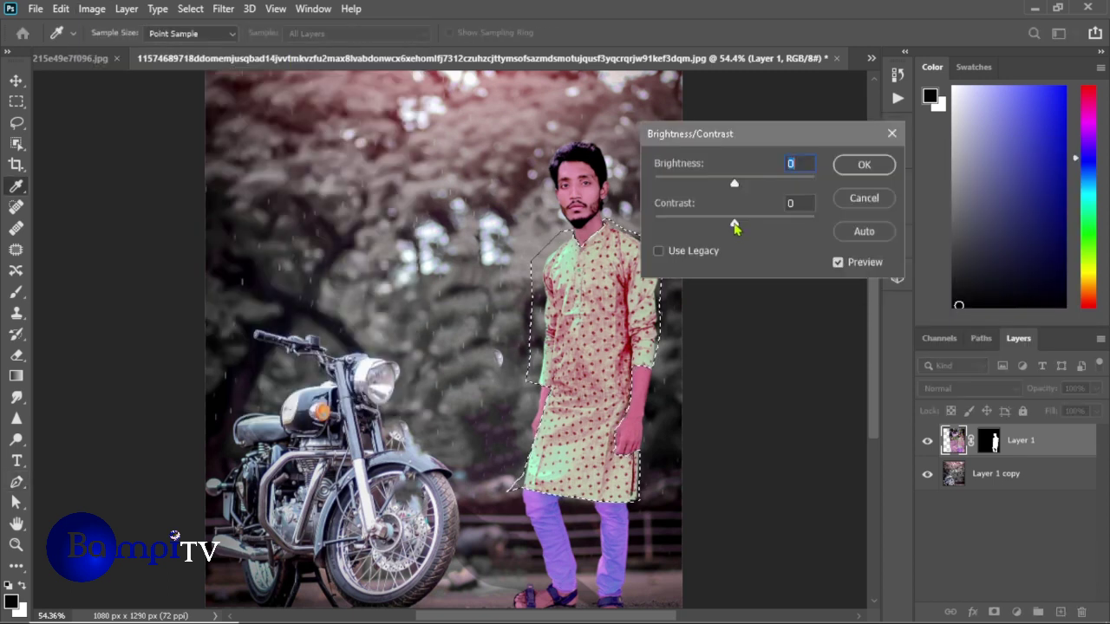
pyautogui.moveTo(734, 223); pyautogui.dragTo(799, 223)
pyautogui.moveTo(734, 183)
pyautogui.mouseDown()
pyautogui.moveTo(755, 181)
pyautogui.moveTo(726, 181)
pyautogui.moveTo(746, 202)
pyautogui.mouseUp()
pyautogui.click(865, 164)
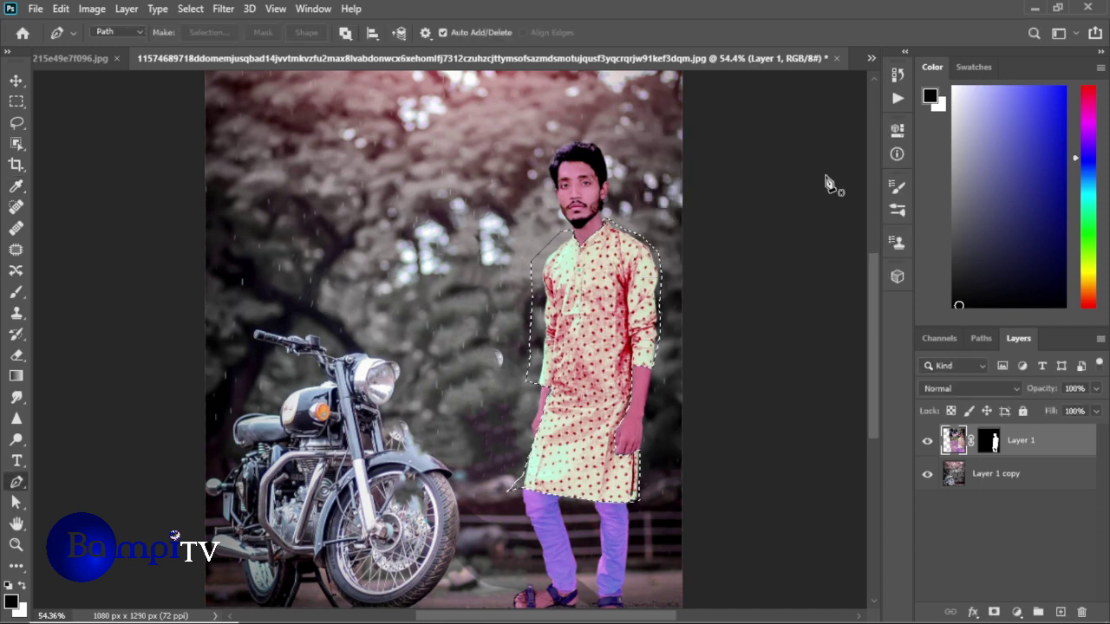
# Smudge the hair edge using the Smudge tool with the Round Blunt Medium Stiff brush
pyautogui.scroll(5, 638, 425)
pyautogui.scroll(-6, 630, 434)
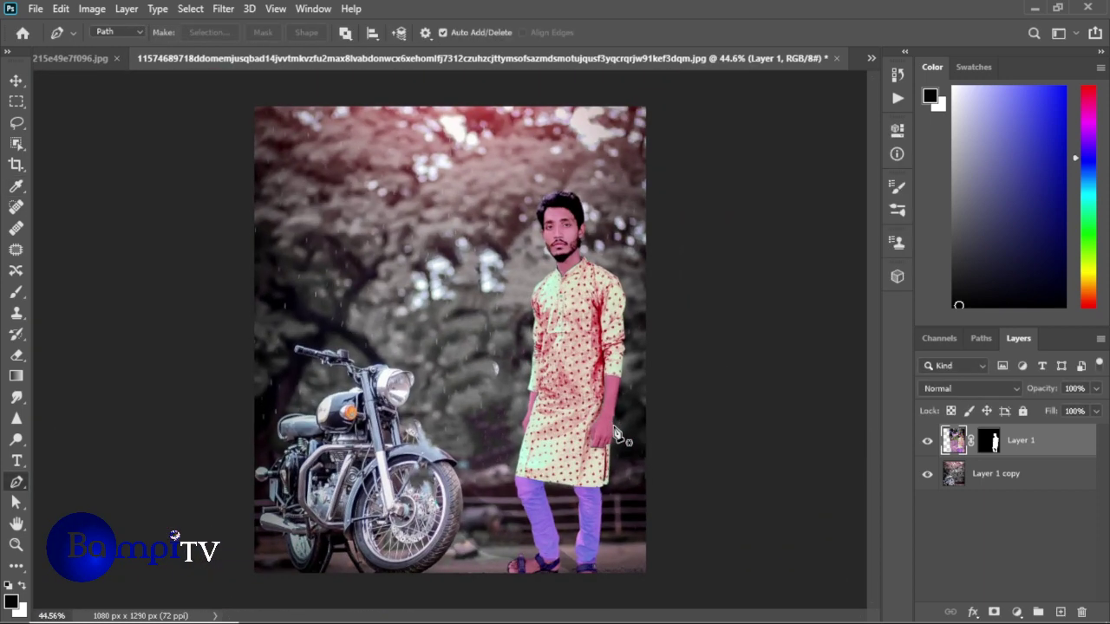
pyautogui.scroll(6, 588, 183)
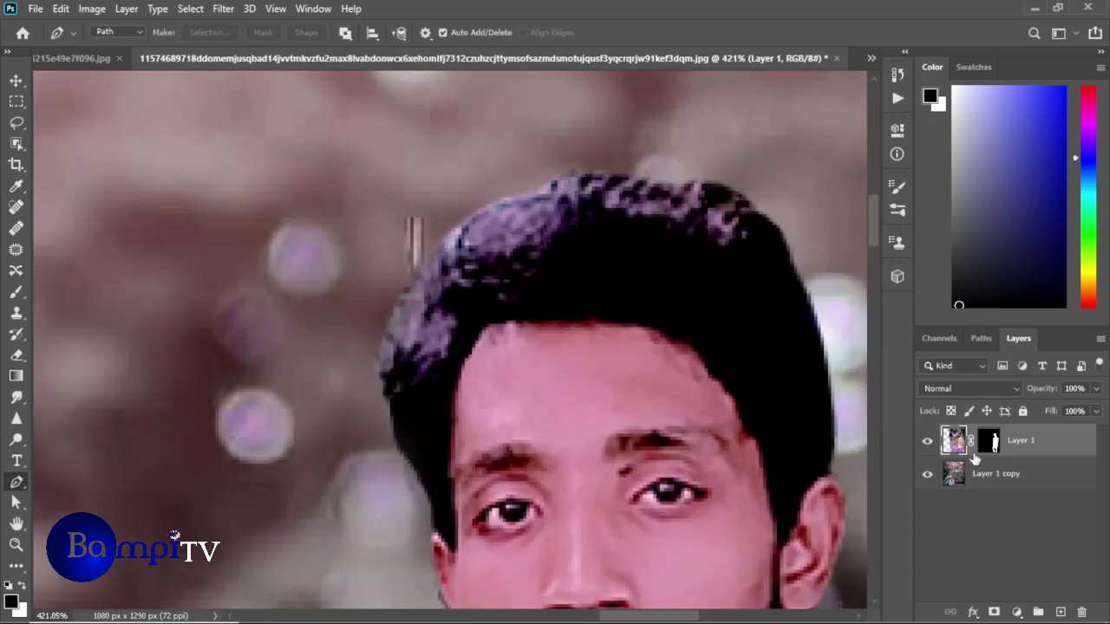
pyautogui.click(15, 397)
pyautogui.click(87, 411)
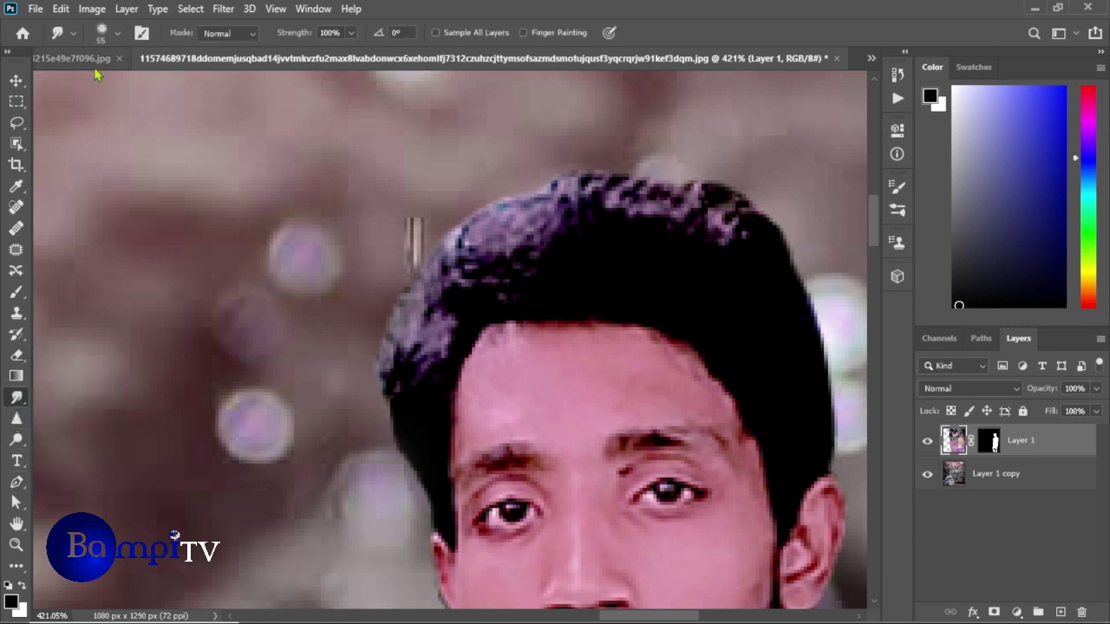
pyautogui.click(141, 33)
pyautogui.click(631, 199)
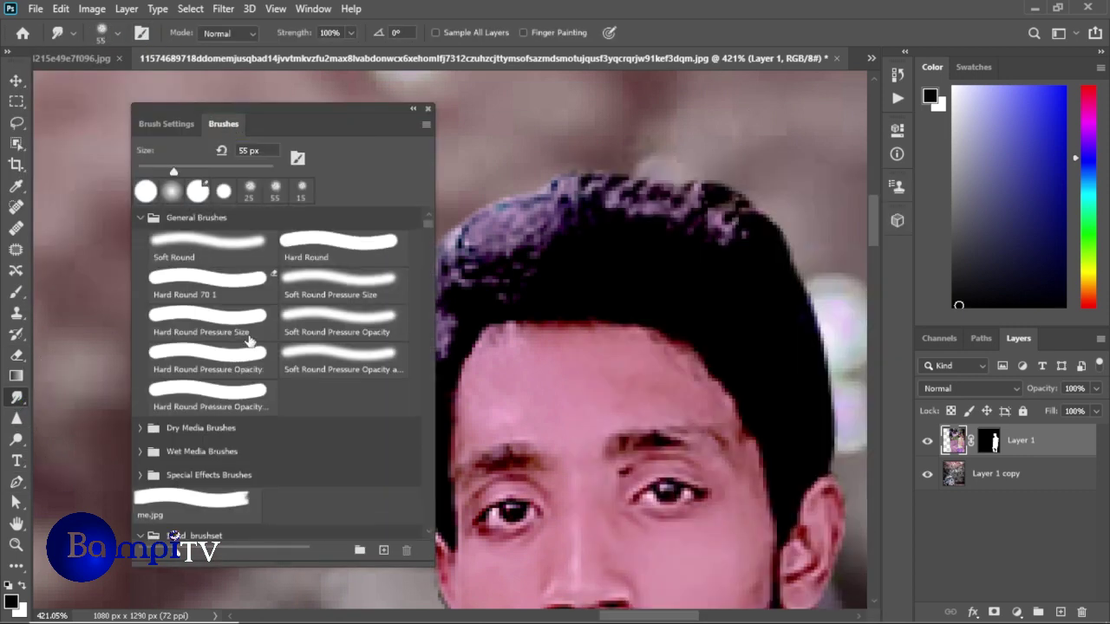
pyautogui.scroll(-3, 255, 344)
pyautogui.click(212, 429)
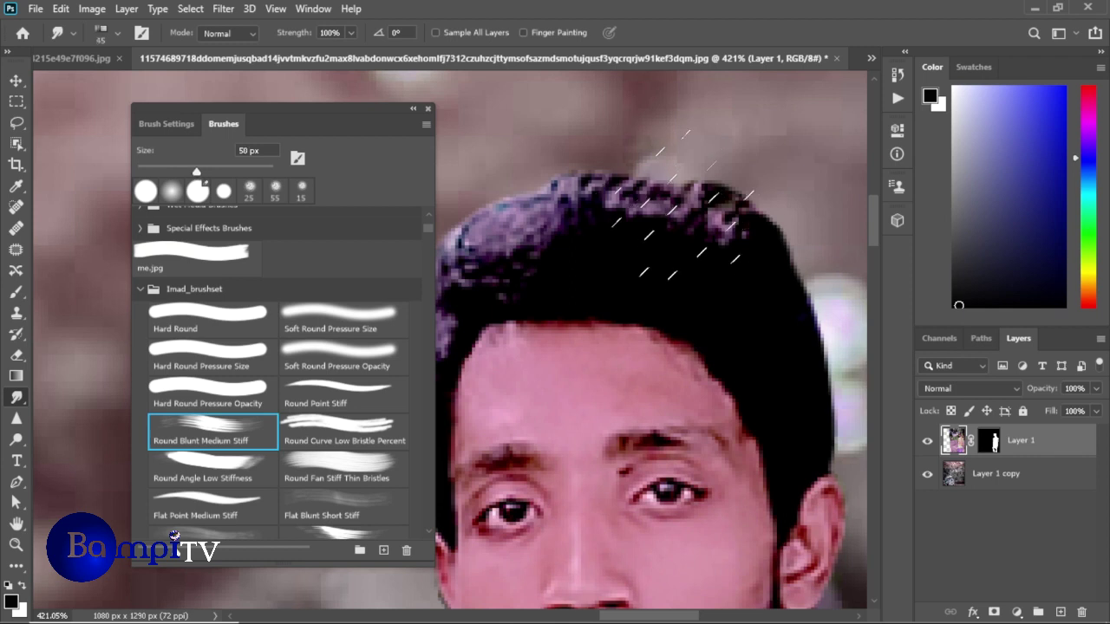
pyautogui.moveTo(581, 187); pyautogui.dragTo(521, 201)
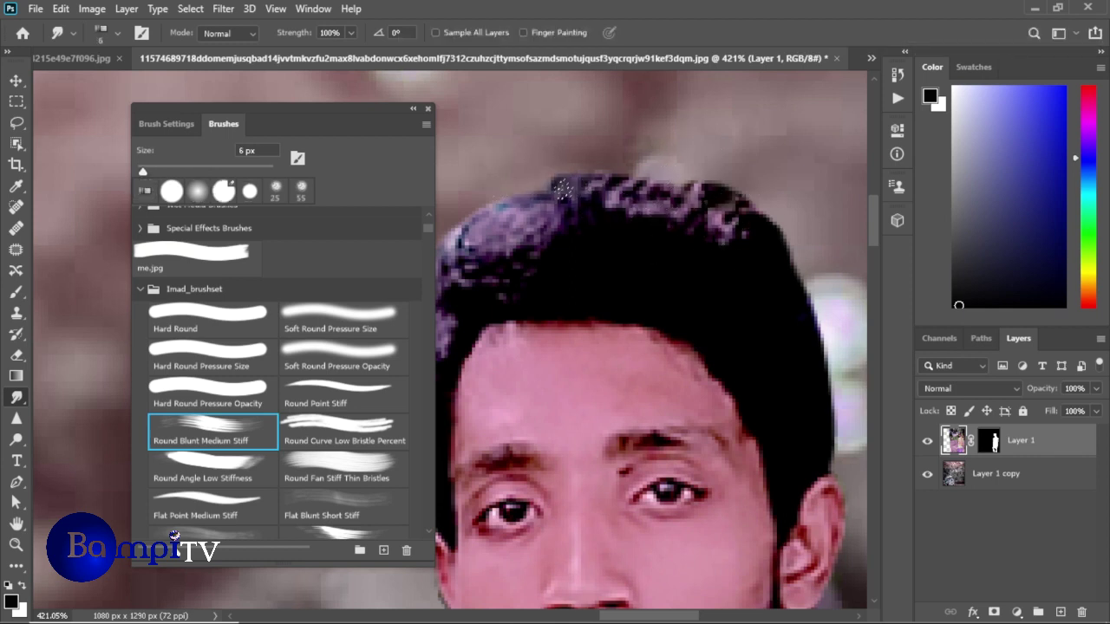
# Smooth the hair outline at the top of the head with the Triangle - Dots brush
pyautogui.scroll(3, 285, 384)
pyautogui.click(140, 341)
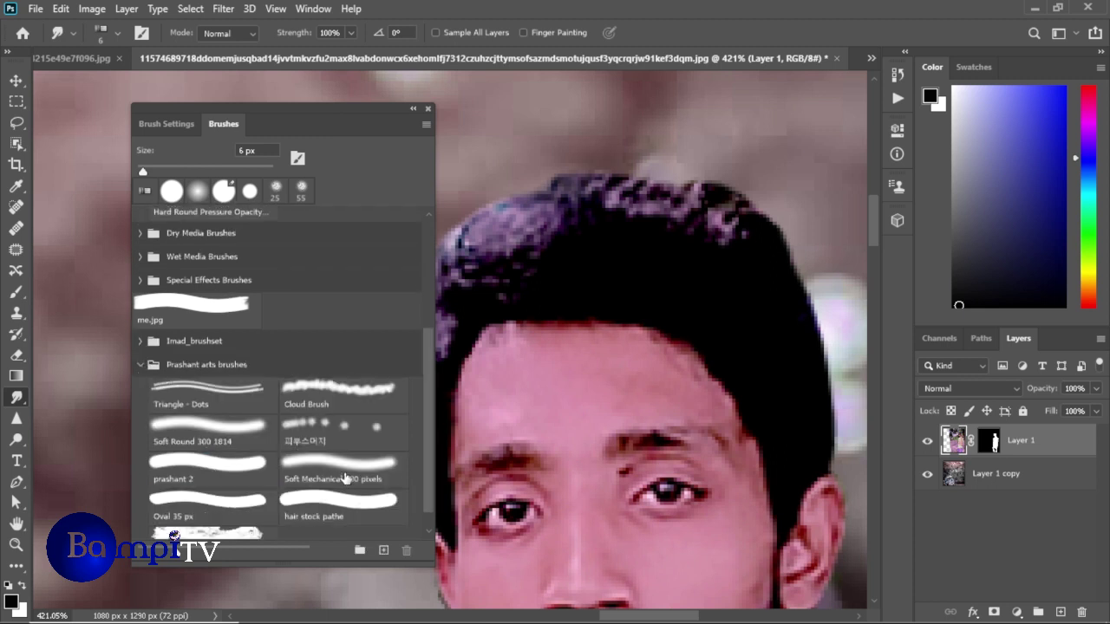
pyautogui.scroll(-1, 345, 477)
pyautogui.click(208, 380)
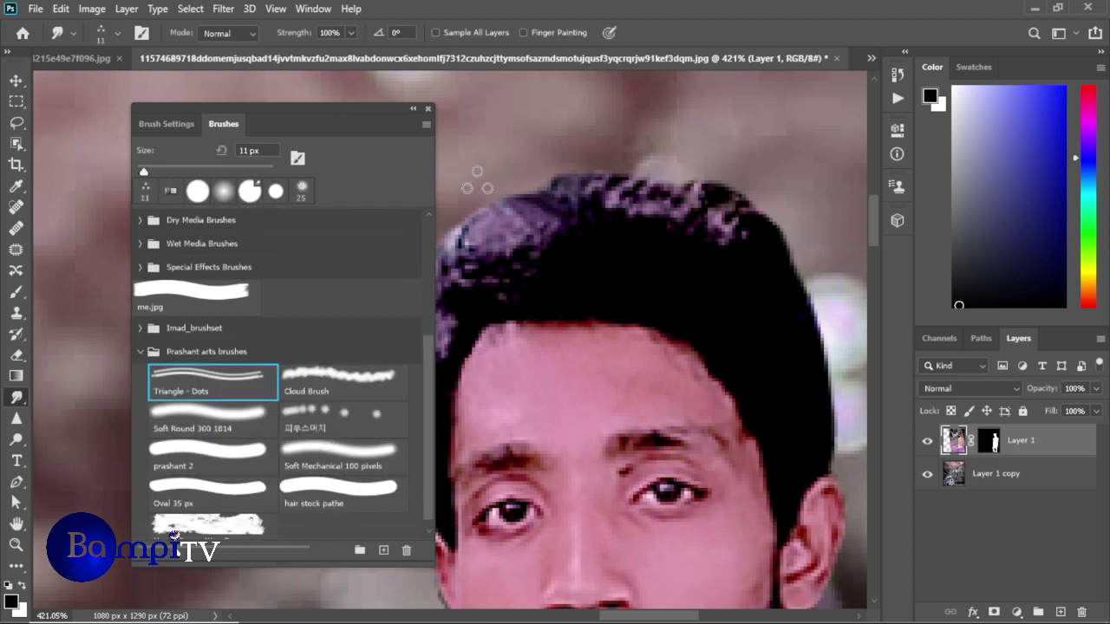
pyautogui.moveTo(567, 194)
pyautogui.mouseDown()
pyautogui.moveTo(522, 189)
pyautogui.moveTo(546, 158)
pyautogui.mouseUp()
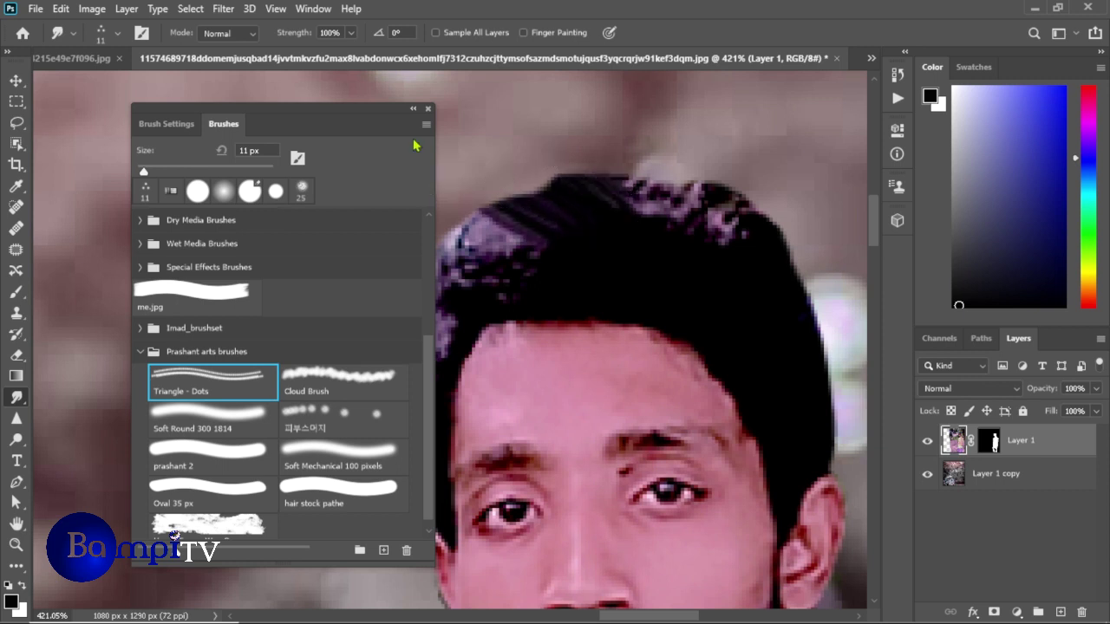
pyautogui.click(428, 109)
# Try smudging hair strands on the layer mask in Normal mode, undoing each attempt
pyautogui.click(989, 440)
pyautogui.moveTo(573, 169); pyautogui.dragTo(479, 130)
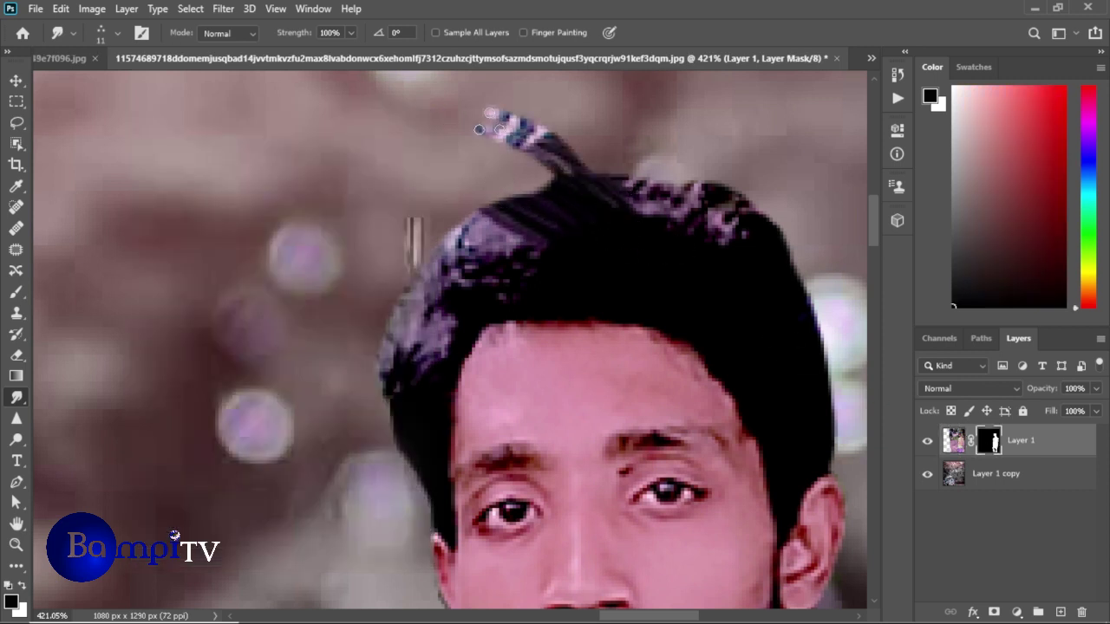
pyautogui.hotkey('ctrl', 'z')
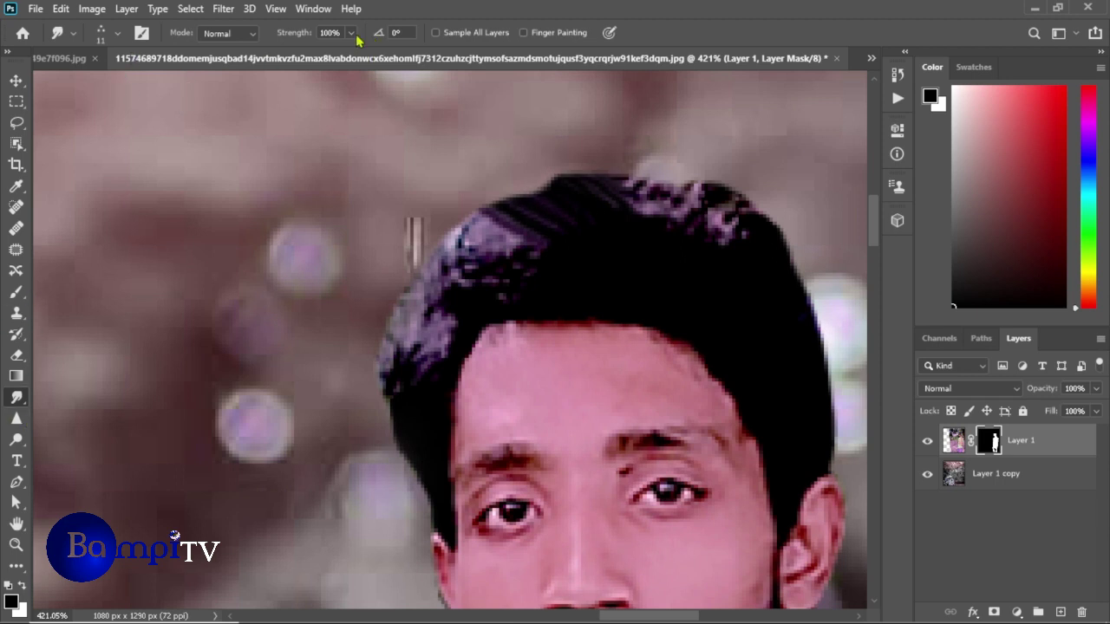
pyautogui.click(246, 35)
pyautogui.click(230, 44)
pyautogui.moveTo(508, 236); pyautogui.dragTo(443, 209)
pyautogui.hotkey('ctrl', 'z')
# On the man's image layer, smudge the purple hair highlights into darker tones
pyautogui.click(954, 441)
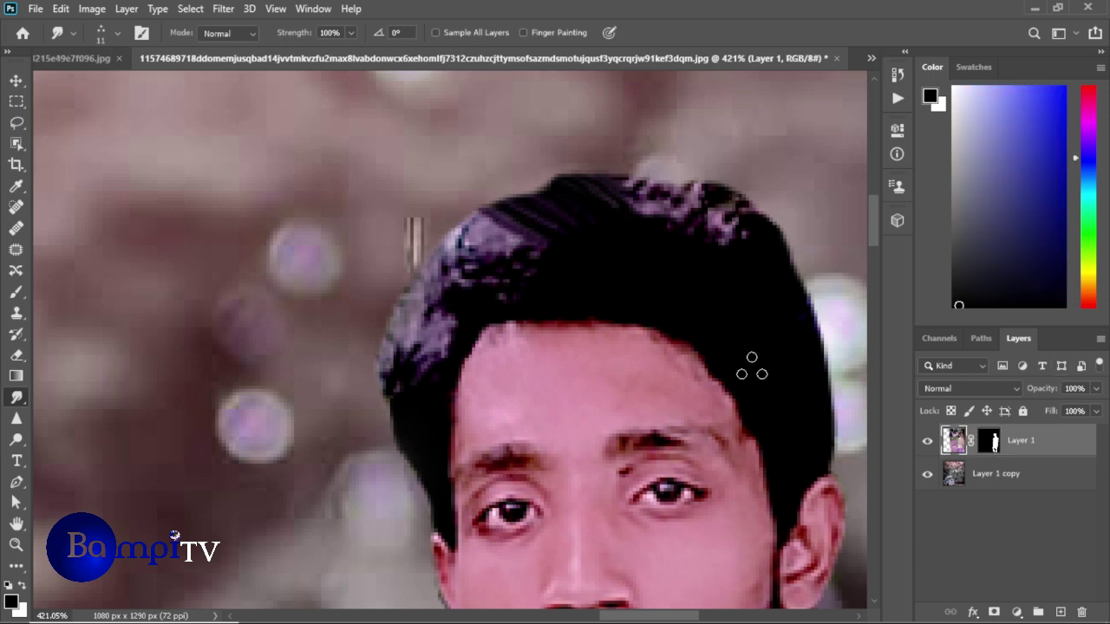
pyautogui.moveTo(798, 338); pyautogui.dragTo(590, 186)
pyautogui.moveTo(763, 228); pyautogui.dragTo(453, 316)
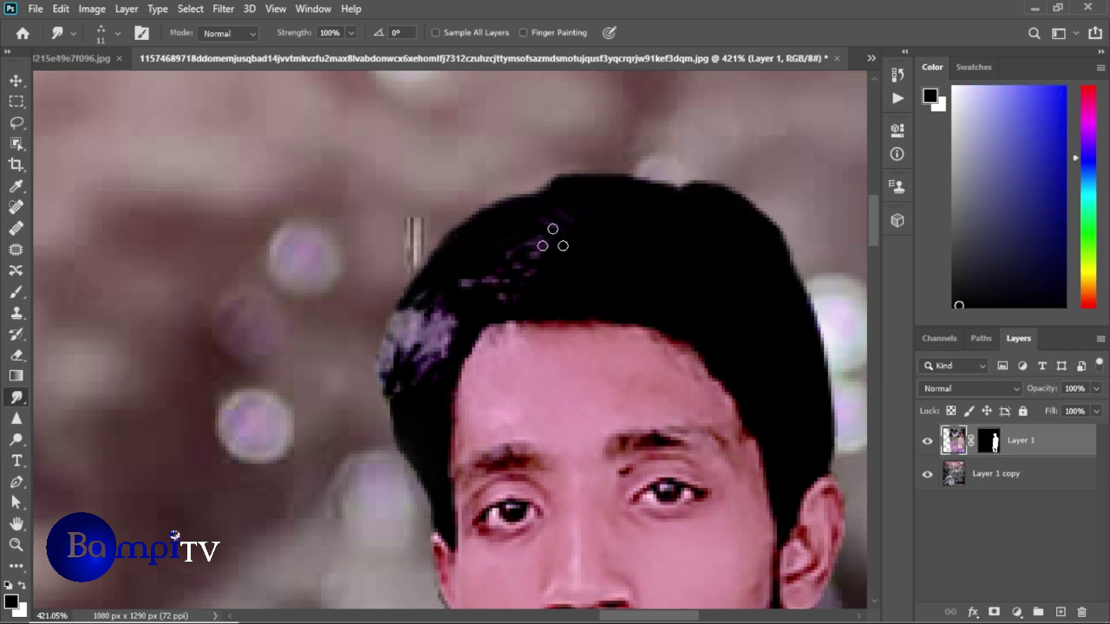
# Apply the man's layer mask permanently on Layer 1
pyautogui.scroll(-10, 711, 272)
pyautogui.scroll(-2, 664, 359)
pyautogui.scroll(1, 664, 359)
pyautogui.scroll(2, 566, 233)
pyautogui.scroll(-4, 565, 233)
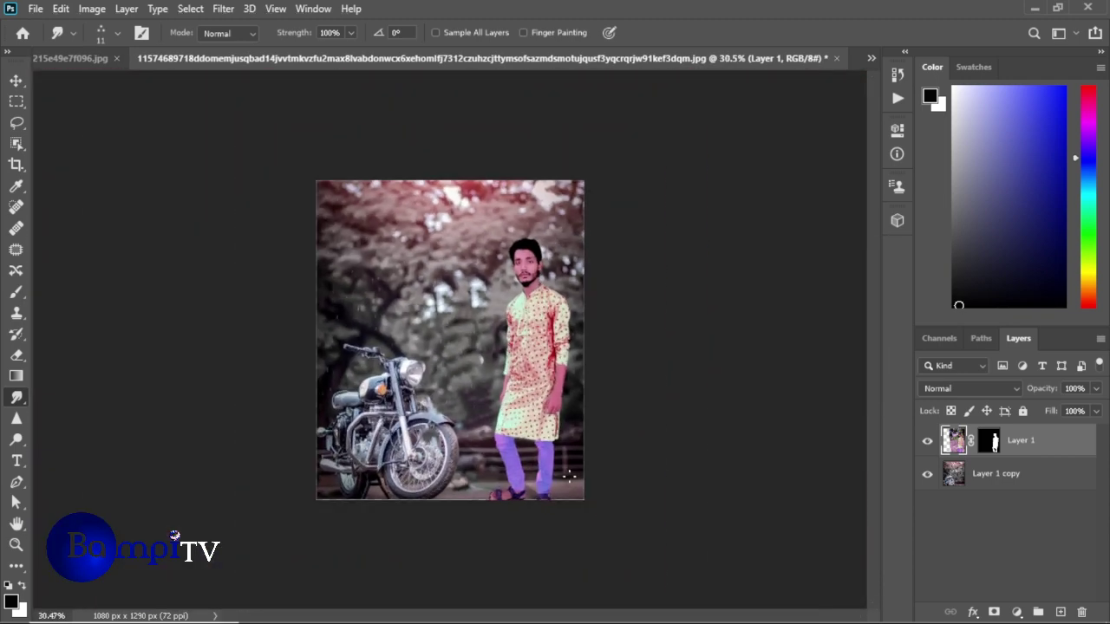
pyautogui.scroll(2, 569, 476)
pyautogui.scroll(3, 563, 520)
pyautogui.scroll(1, 555, 568)
pyautogui.scroll(-1, 554, 572)
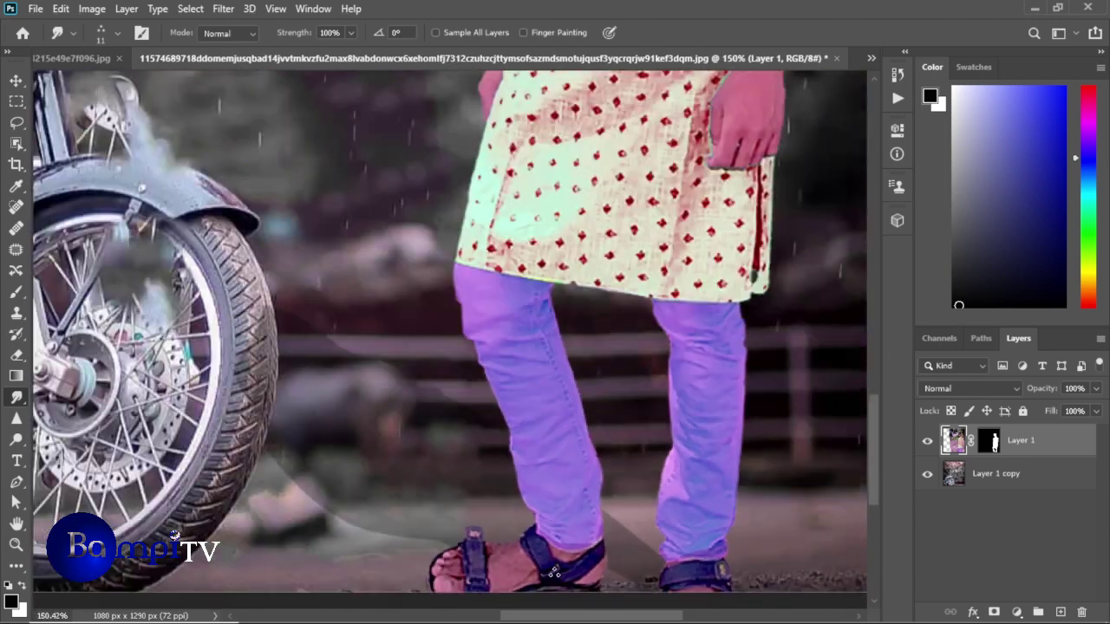
pyautogui.scroll(-4, 554, 572)
pyautogui.scroll(1, 554, 572)
pyautogui.click(1050, 487)
pyautogui.click(990, 442)
pyautogui.rightClick(989, 444)
pyautogui.click(1009, 486)
# Give the background copy layer hue +14, saturation +67 and lightness +14
pyautogui.click(1002, 474)
pyautogui.rightClick(1001, 468)
pyautogui.press('Escape')
pyautogui.click(92, 8)
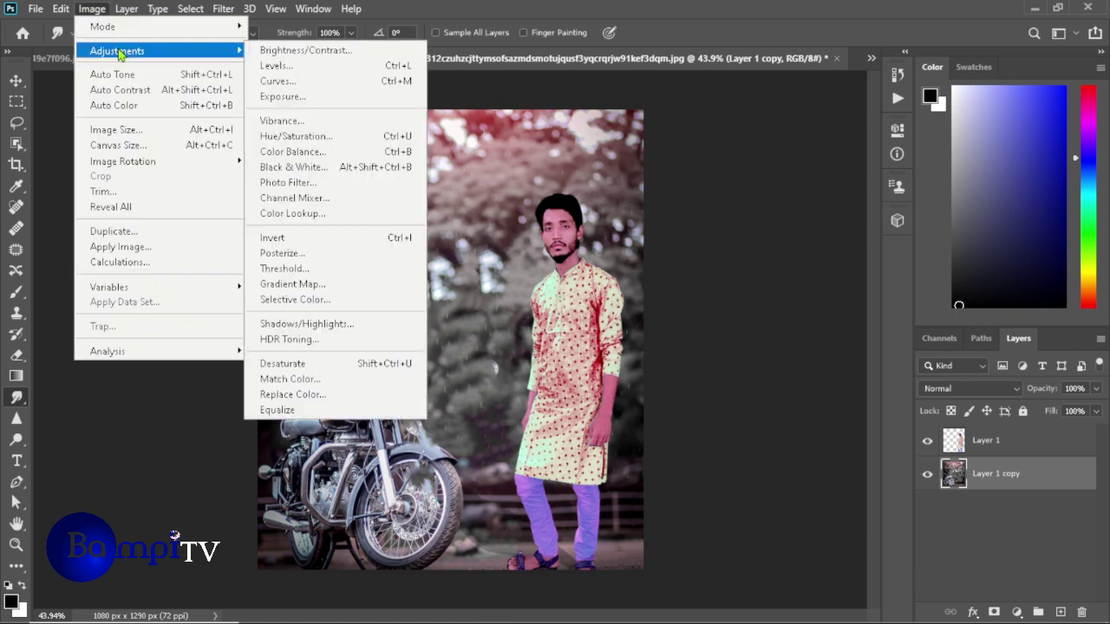
pyautogui.click(292, 144)
pyautogui.moveTo(878, 187)
pyautogui.mouseDown()
pyautogui.moveTo(939, 191)
pyautogui.moveTo(864, 189)
pyautogui.moveTo(837, 206)
pyautogui.moveTo(896, 207)
pyautogui.moveTo(899, 230)
pyautogui.moveTo(948, 231)
pyautogui.moveTo(934, 243)
pyautogui.mouseUp()
pyautogui.moveTo(878, 271)
pyautogui.mouseDown()
pyautogui.moveTo(905, 270)
pyautogui.moveTo(892, 274)
pyautogui.mouseUp()
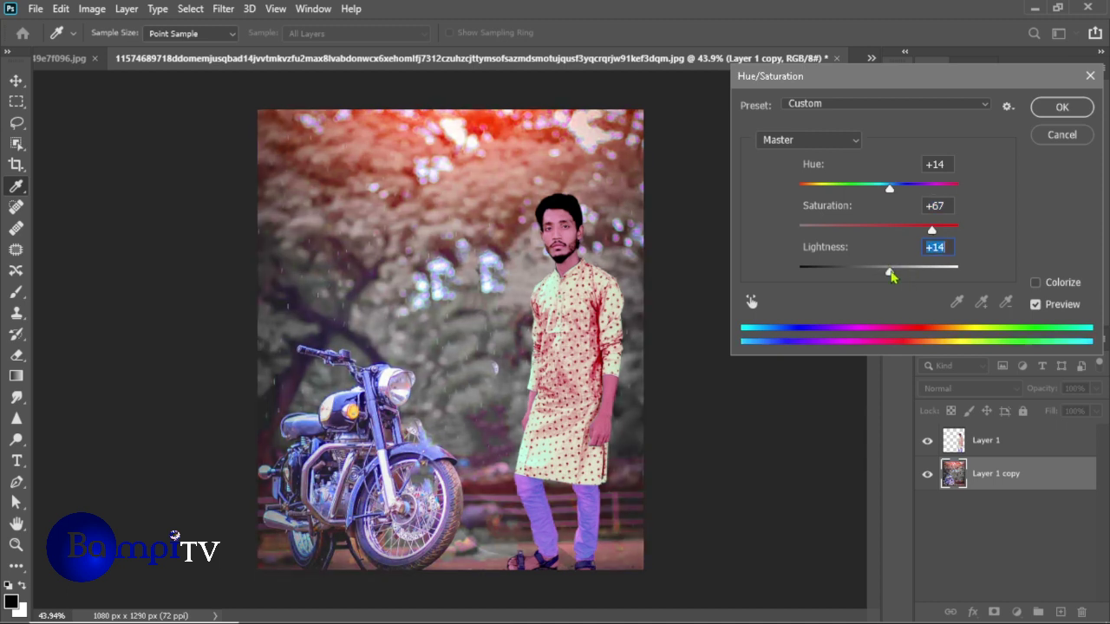
pyautogui.click(1062, 107)
# Give the man's layer a light contrast boost with slightly lower brightness
pyautogui.click(980, 440)
pyautogui.click(92, 9)
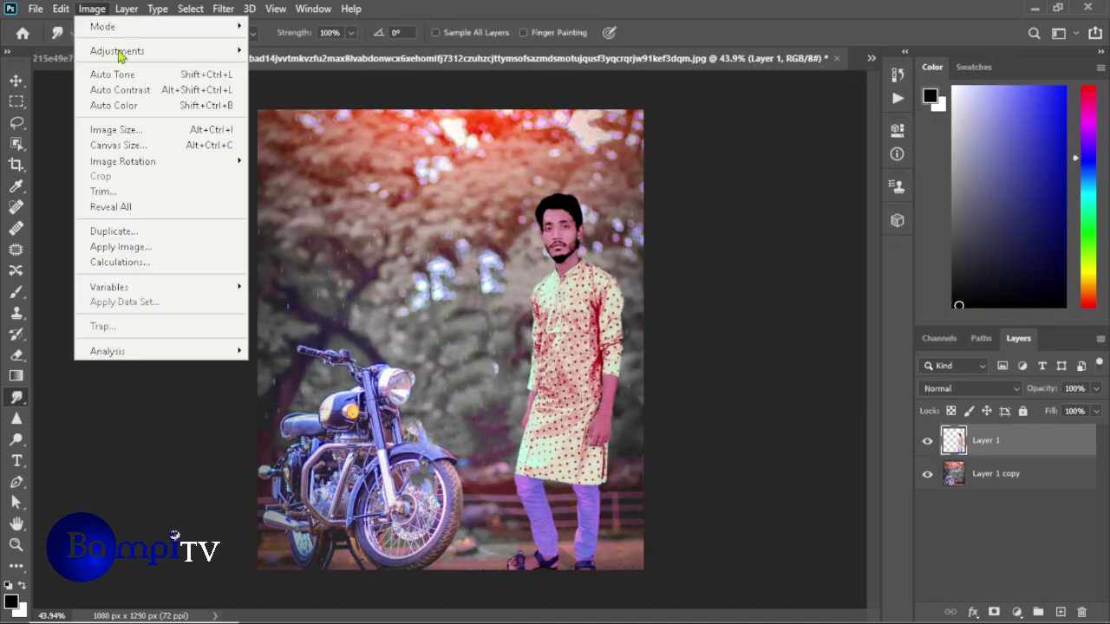
pyautogui.click(319, 52)
pyautogui.moveTo(720, 224)
pyautogui.mouseDown()
pyautogui.moveTo(775, 223)
pyautogui.moveTo(758, 223)
pyautogui.mouseUp()
pyautogui.moveTo(734, 183)
pyautogui.mouseDown()
pyautogui.moveTo(722, 184)
pyautogui.moveTo(733, 193)
pyautogui.mouseUp()
pyautogui.click(862, 165)
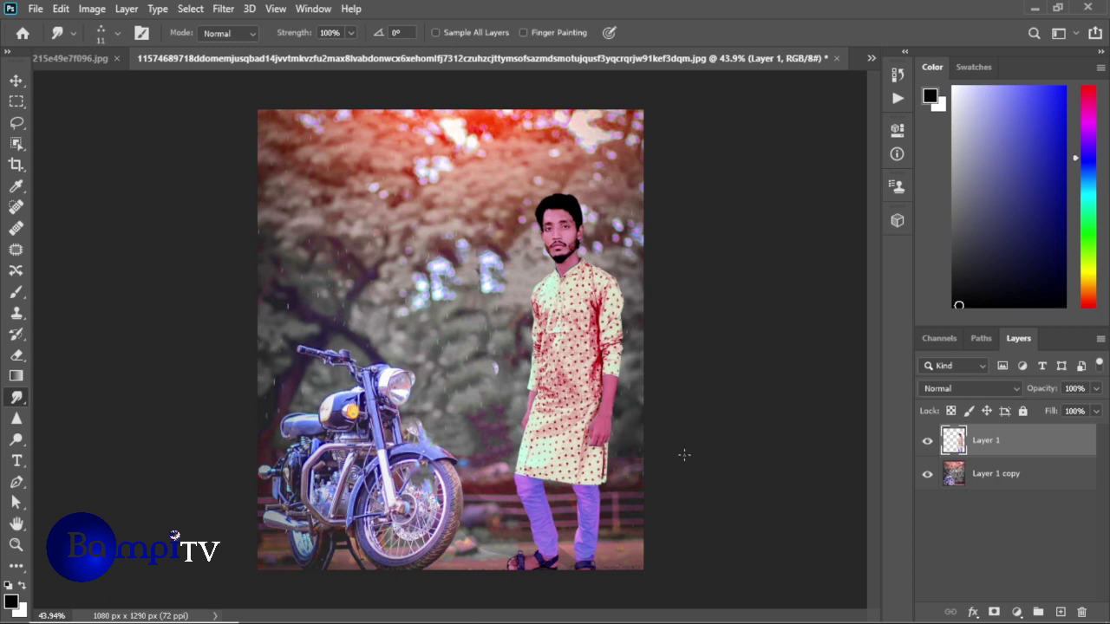
# Free-transform the man to about 99.11% scale, nudged a few pixels lower
pyautogui.click(60, 9)
pyautogui.click(104, 357)
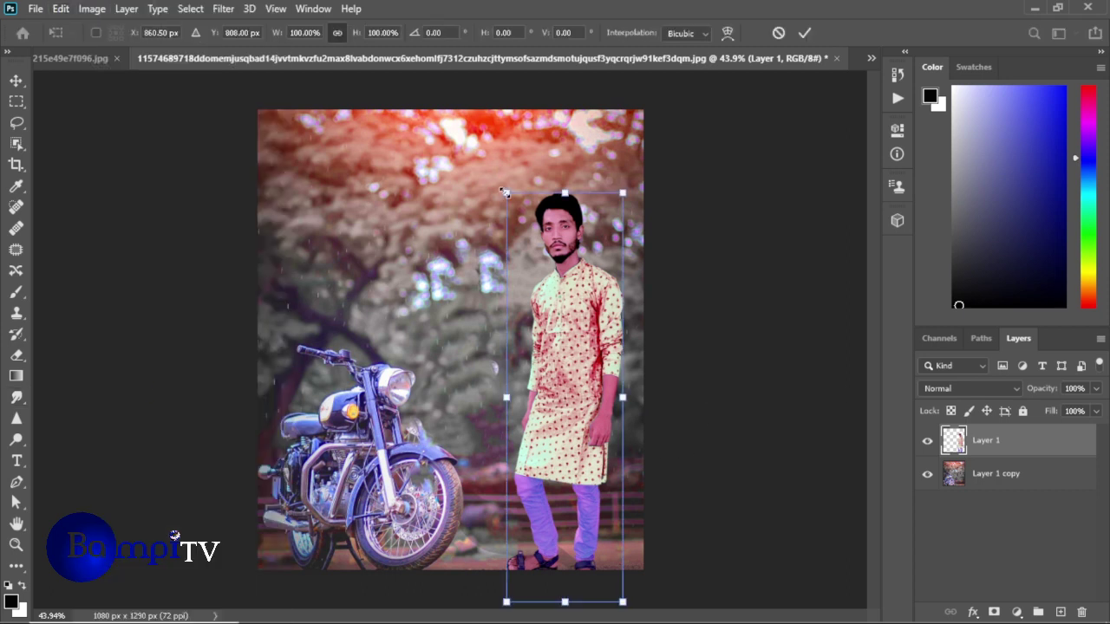
pyautogui.moveTo(505, 193); pyautogui.dragTo(466, 207)
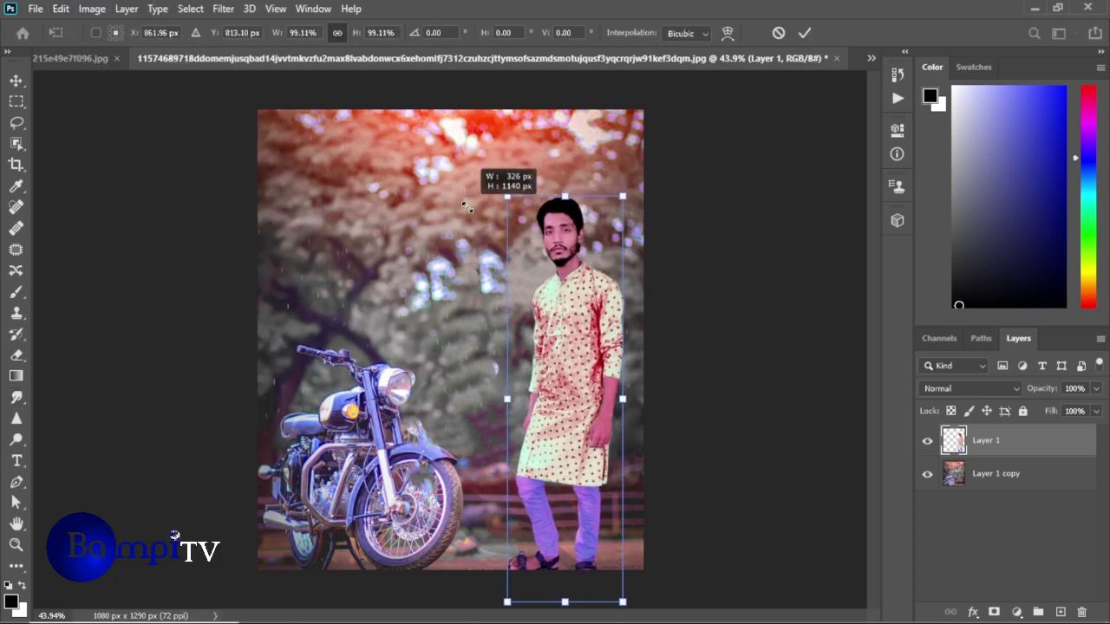
pyautogui.moveTo(544, 294); pyautogui.dragTo(577, 288)
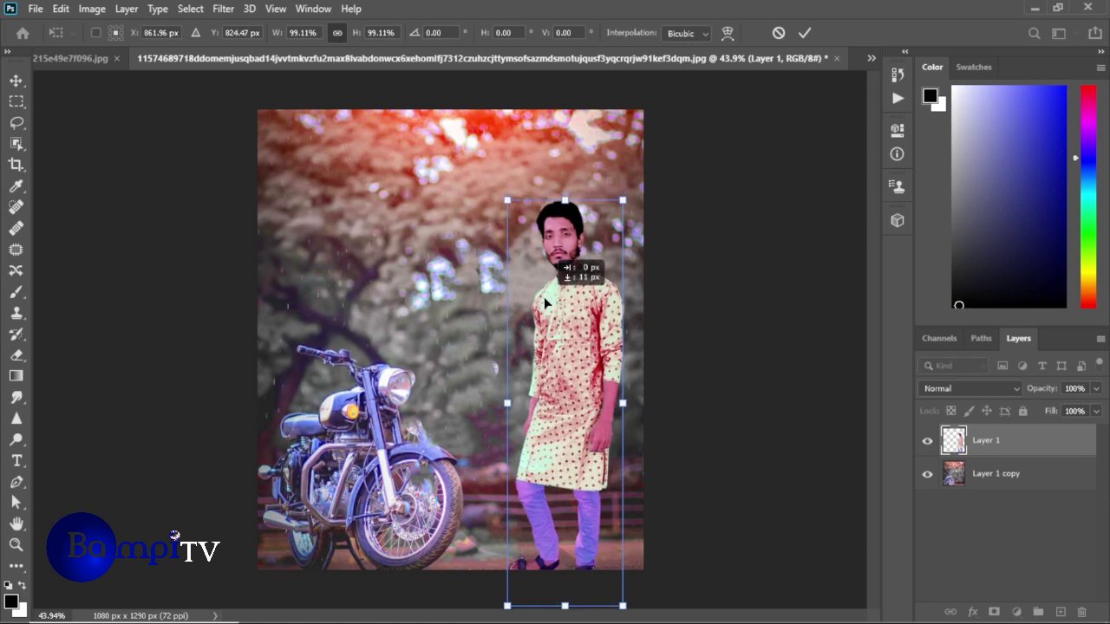
pyautogui.click(805, 33)
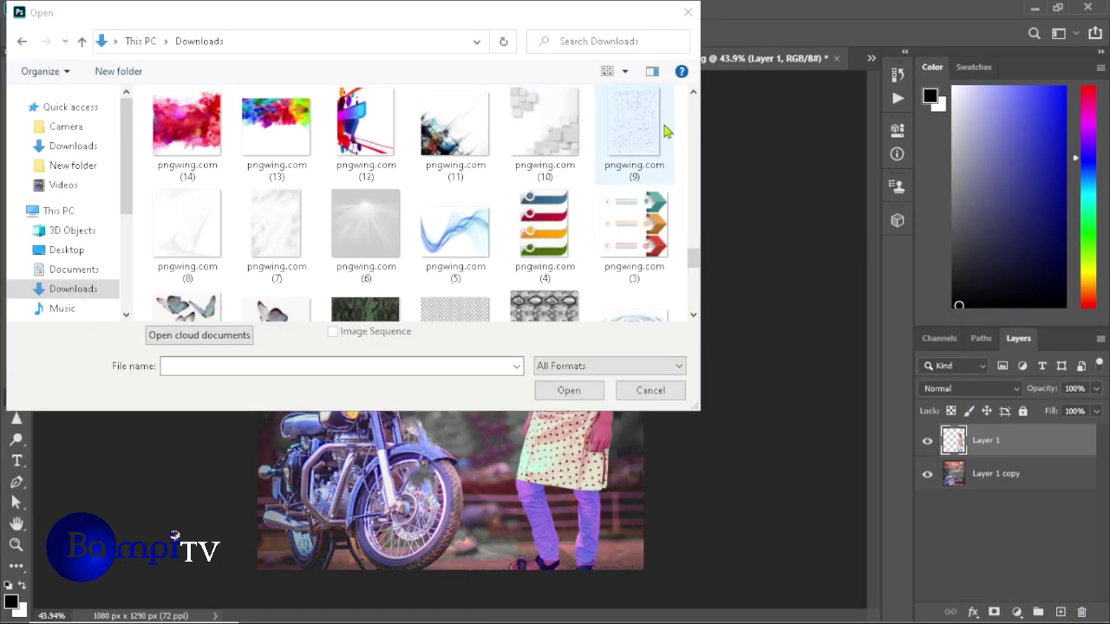
# Open pngwing.com (9).png and close the butterfly image window
pyautogui.scroll(-1, 634, 130)
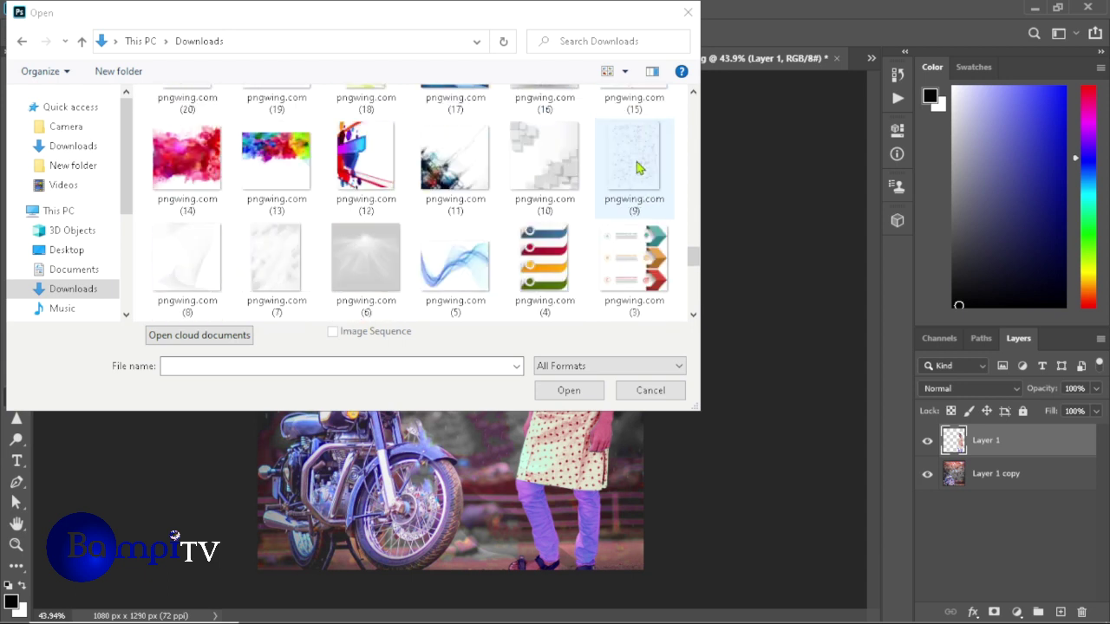
pyautogui.click(634, 161)
pyautogui.click(569, 390)
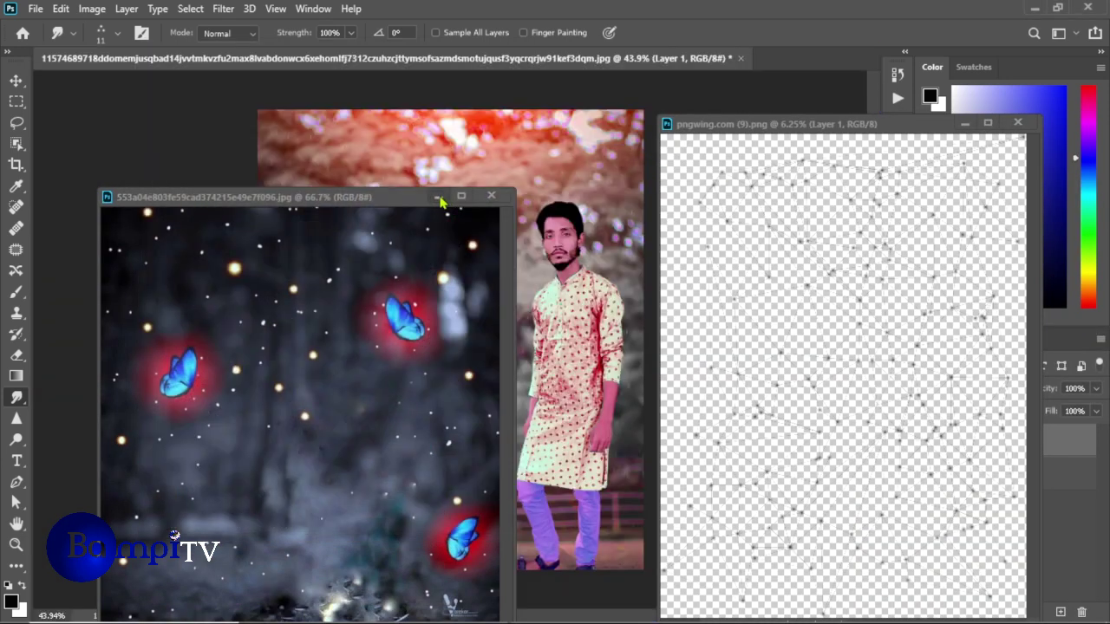
pyautogui.click(438, 196)
# Move the network pattern into the motorcycle photo as Layer 2 and begin transforming it
pyautogui.press('v')
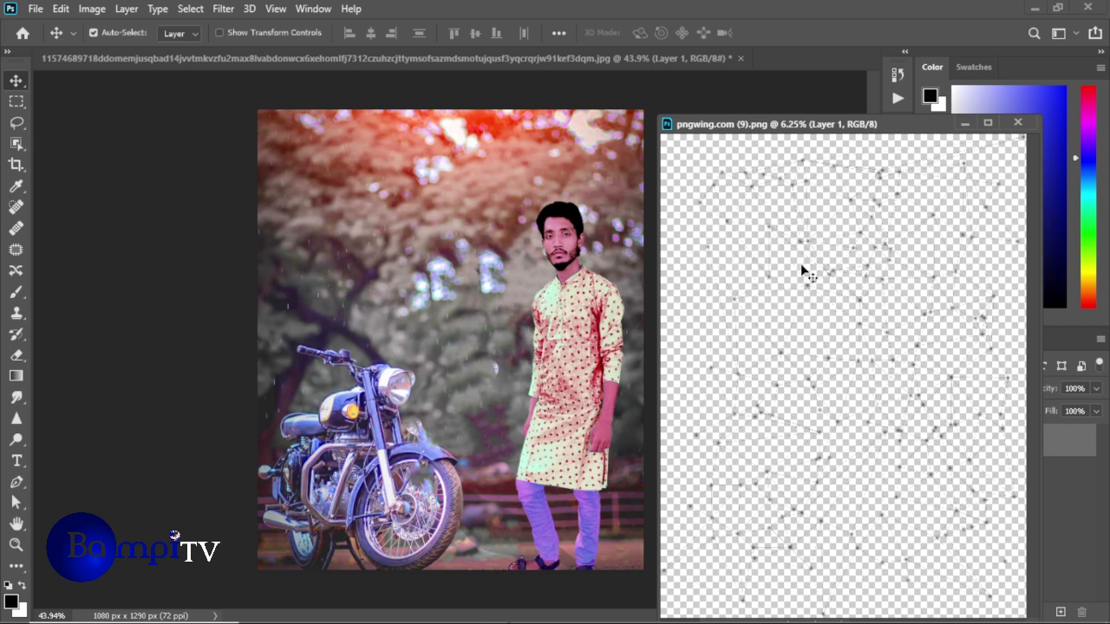
pyautogui.scroll(5, 803, 285)
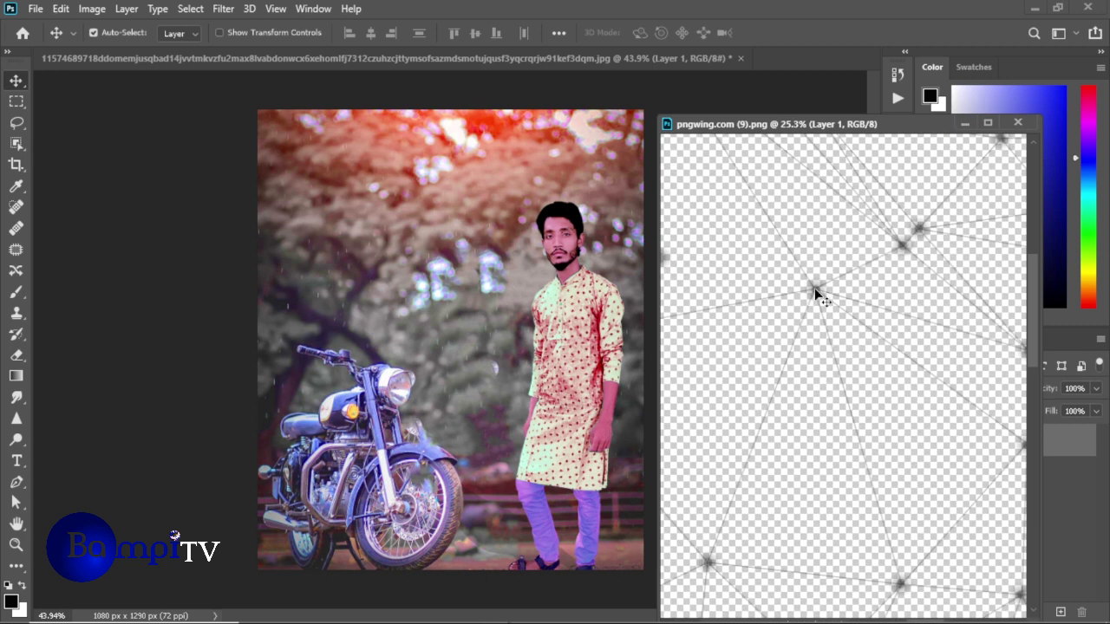
pyautogui.moveTo(815, 295); pyautogui.dragTo(477, 295)
pyautogui.click(1017, 122)
pyautogui.click(67, 12)
pyautogui.click(136, 370)
pyautogui.scroll(-3, 396, 322)
pyautogui.scroll(-3, 520, 434)
pyautogui.scroll(-4, 579, 503)
# Shrink the network overlay drastically and narrow its left and right sides
pyautogui.moveTo(551, 488); pyautogui.dragTo(458, 345)
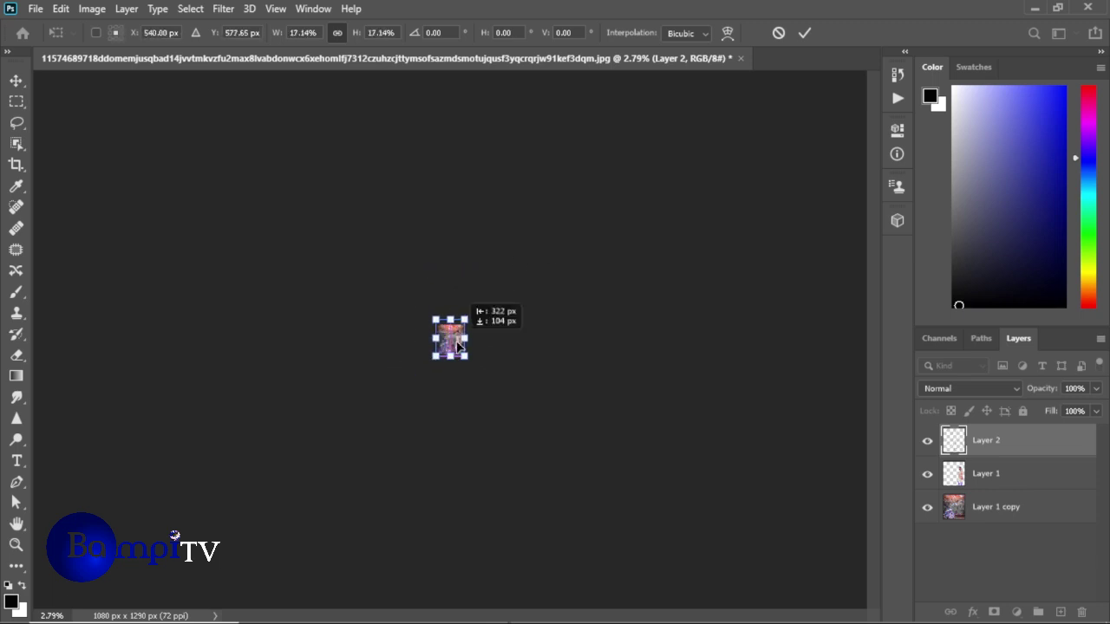
pyautogui.scroll(5, 455, 350)
pyautogui.scroll(2, 461, 352)
pyautogui.scroll(1, 460, 352)
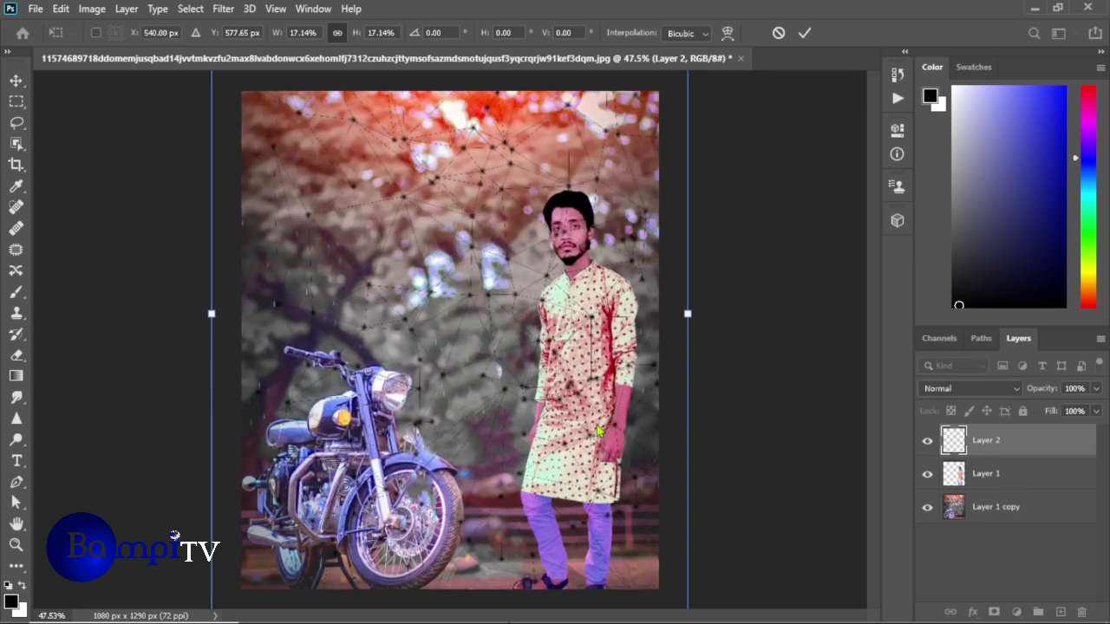
pyautogui.moveTo(685, 313); pyautogui.dragTo(658, 313)
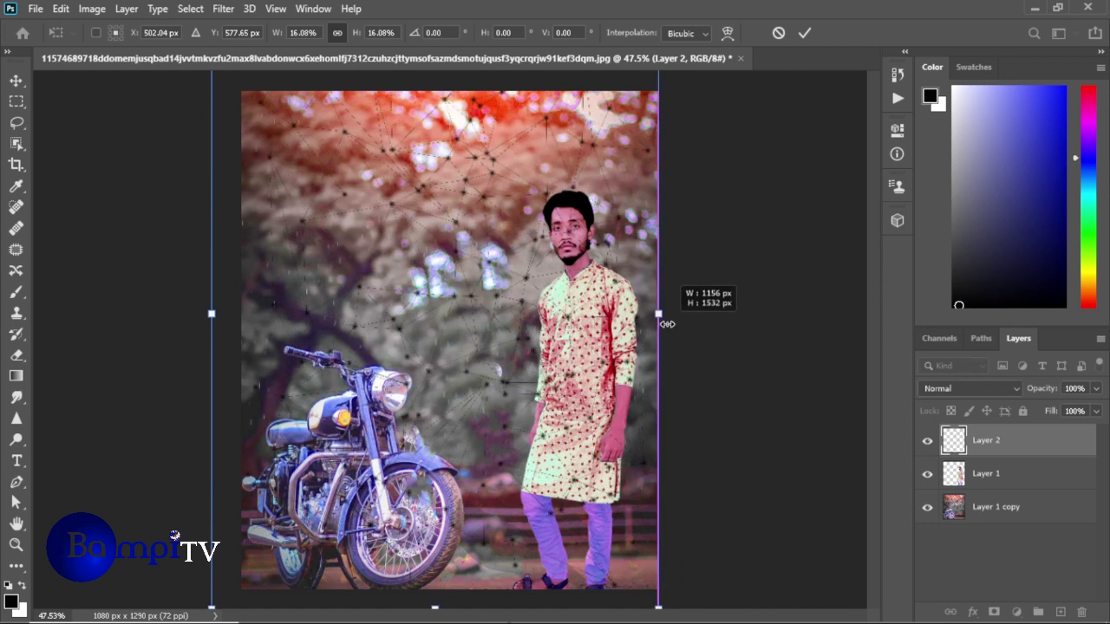
pyautogui.moveTo(211, 313); pyautogui.dragTo(241, 313)
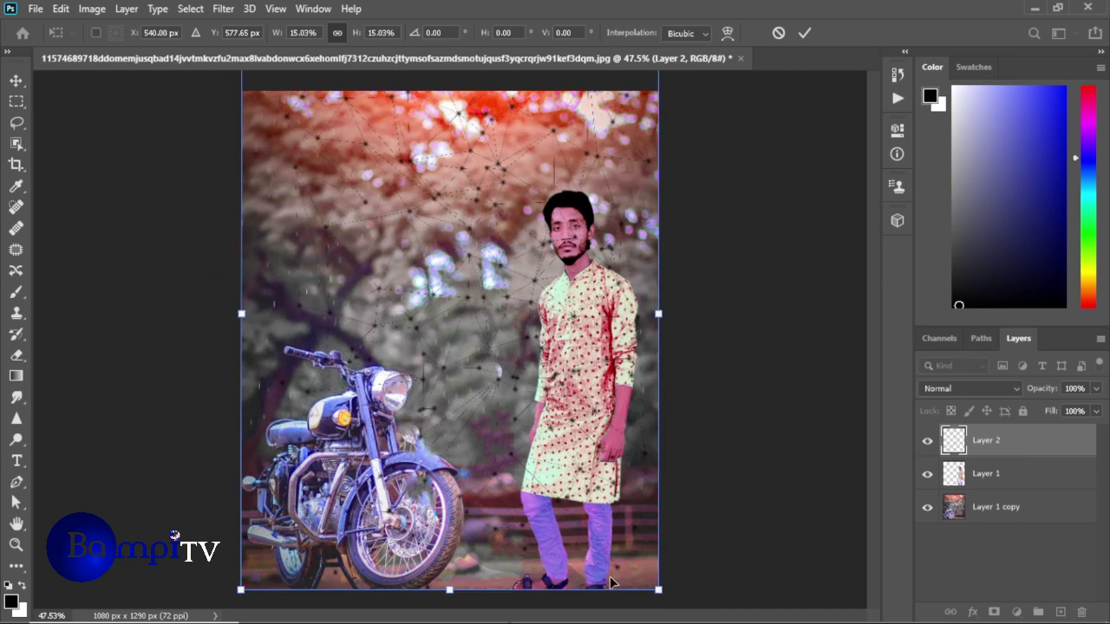
# Fit the overlay's top, bottom and right edges to the frame (about 15% × 14.3%)
pyautogui.scroll(-1, 452, 127)
pyautogui.moveTo(449, 121); pyautogui.dragTo(449, 151)
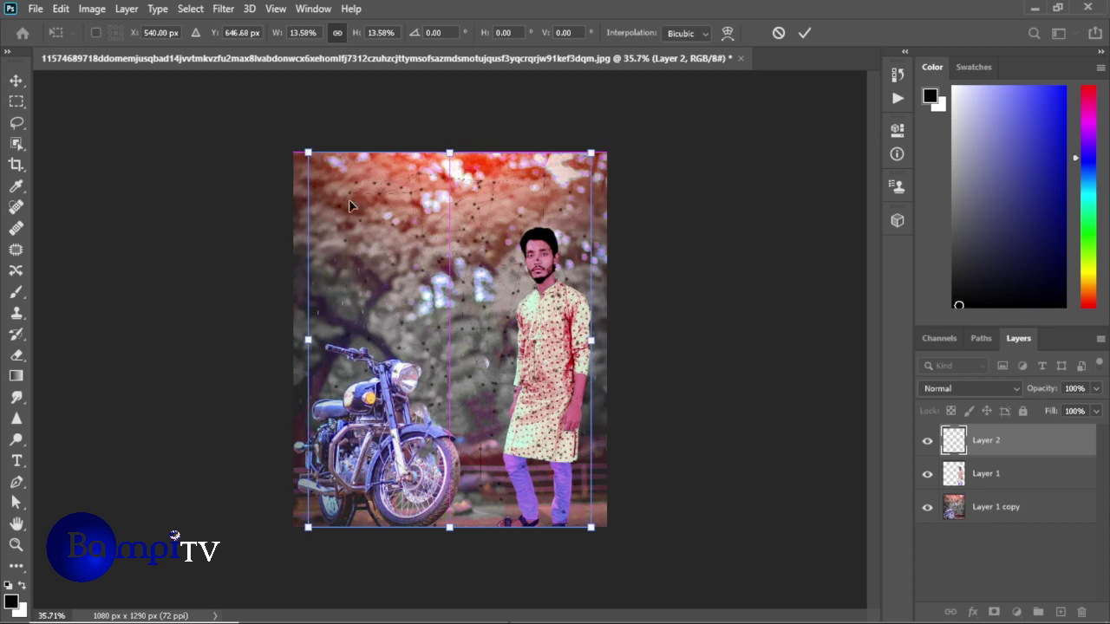
pyautogui.moveTo(592, 338)
pyautogui.mouseDown()
pyautogui.moveTo(577, 338)
pyautogui.moveTo(593, 338)
pyautogui.mouseUp()
pyautogui.rightClick(487, 243)
pyautogui.click(537, 305)
pyautogui.moveTo(450, 133); pyautogui.dragTo(450, 152)
pyautogui.moveTo(450, 546); pyautogui.dragTo(450, 526)
pyautogui.click(803, 33)
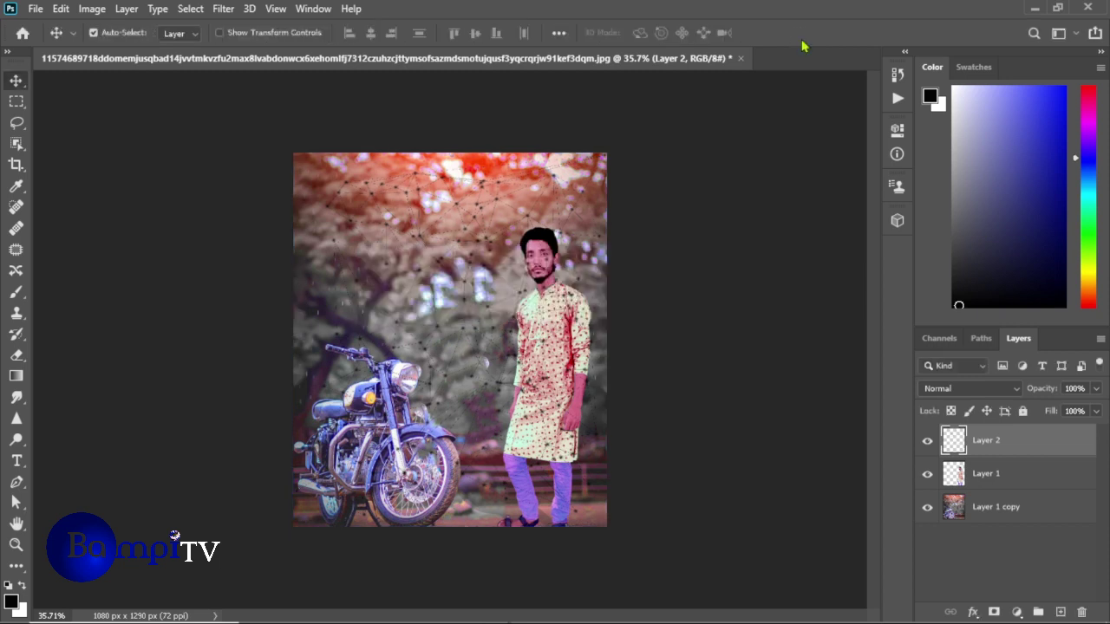
pyautogui.hotkey('ctrl', '0')
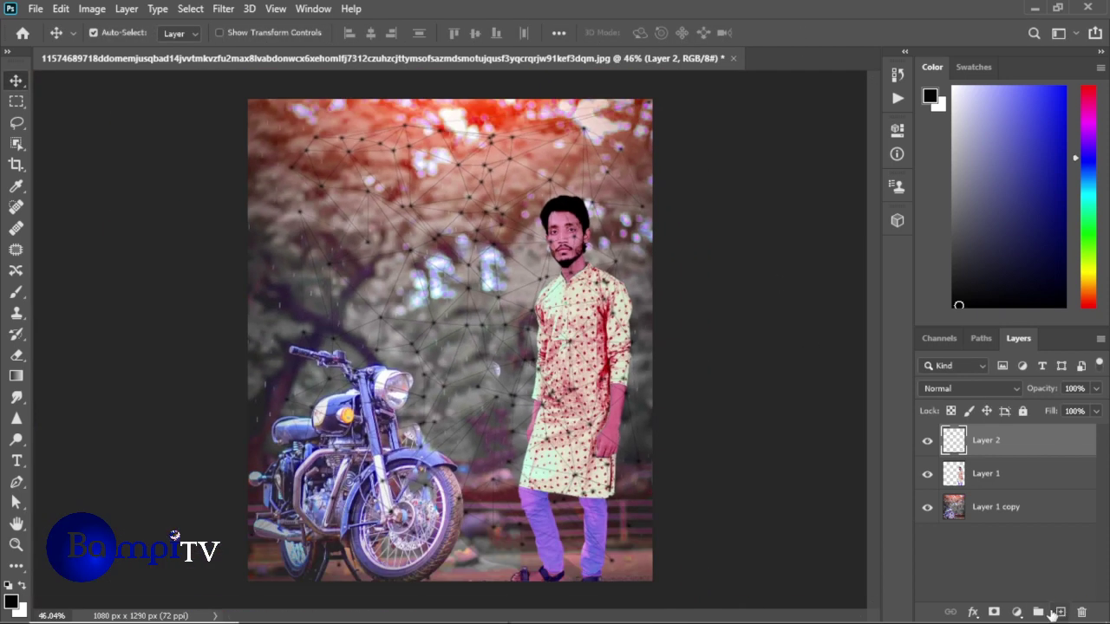
# Add a mask to Layer 2 and brush out the mesh over the man's face
pyautogui.click(993, 612)
pyautogui.press('b')
pyautogui.scroll(2, 568, 224)
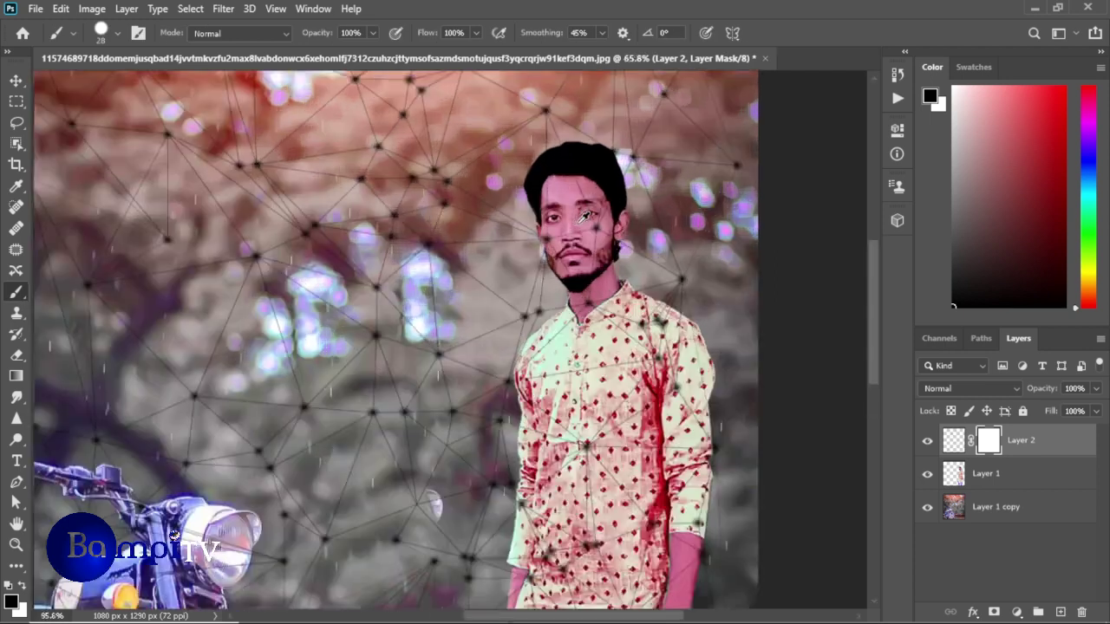
pyautogui.scroll(1, 568, 224)
pyautogui.moveTo(568, 224)
pyautogui.mouseDown()
pyautogui.moveTo(582, 258)
pyautogui.moveTo(580, 178)
pyautogui.moveTo(610, 262)
pyautogui.moveTo(651, 325)
pyautogui.moveTo(638, 346)
pyautogui.mouseUp()
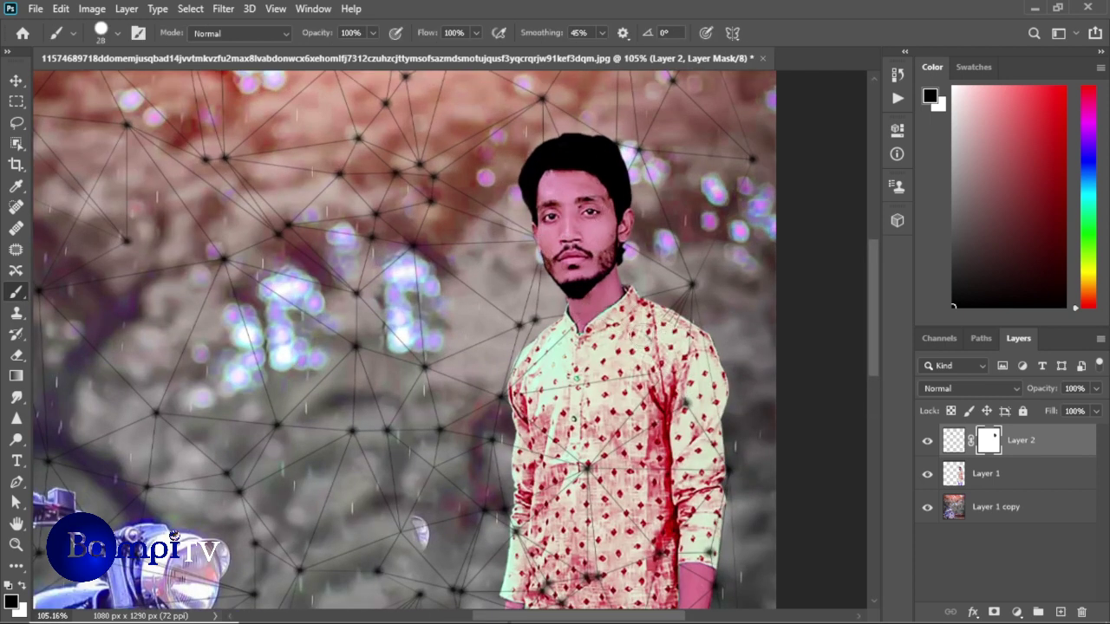
pyautogui.scroll(-2, 617, 364)
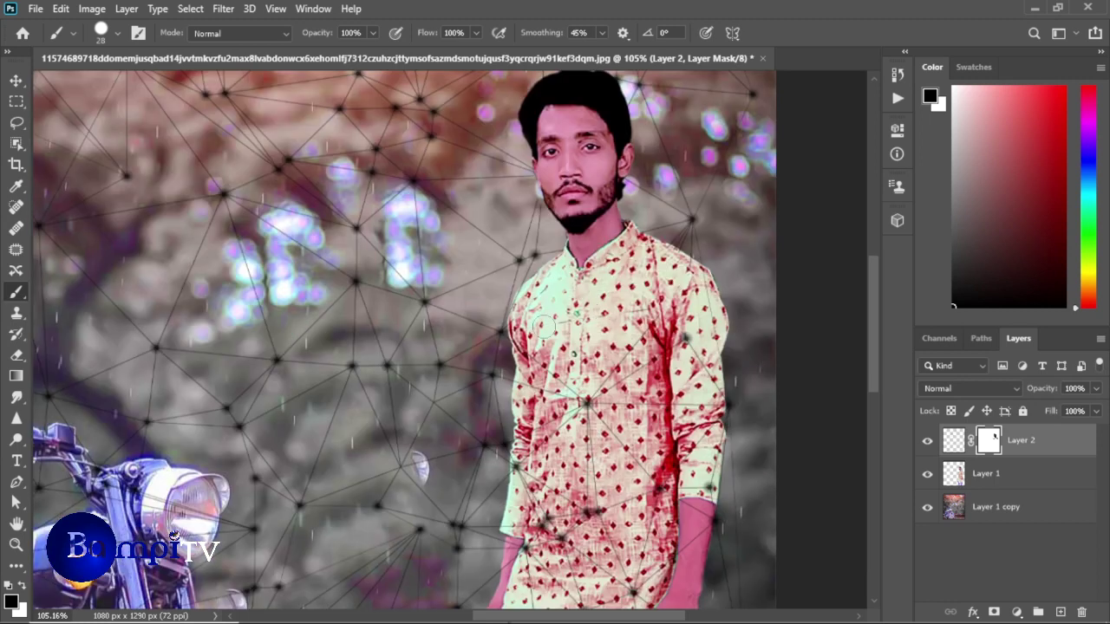
# With a 72 px brush, hide the network lines across the man's shirt
pyautogui.rightClick(655, 491)
pyautogui.moveTo(633, 386); pyautogui.dragTo(659, 386)
pyautogui.press('Return')
pyautogui.moveTo(555, 408)
pyautogui.mouseDown()
pyautogui.moveTo(529, 472)
pyautogui.moveTo(564, 538)
pyautogui.mouseUp()
pyautogui.moveTo(607, 373); pyautogui.dragTo(685, 451)
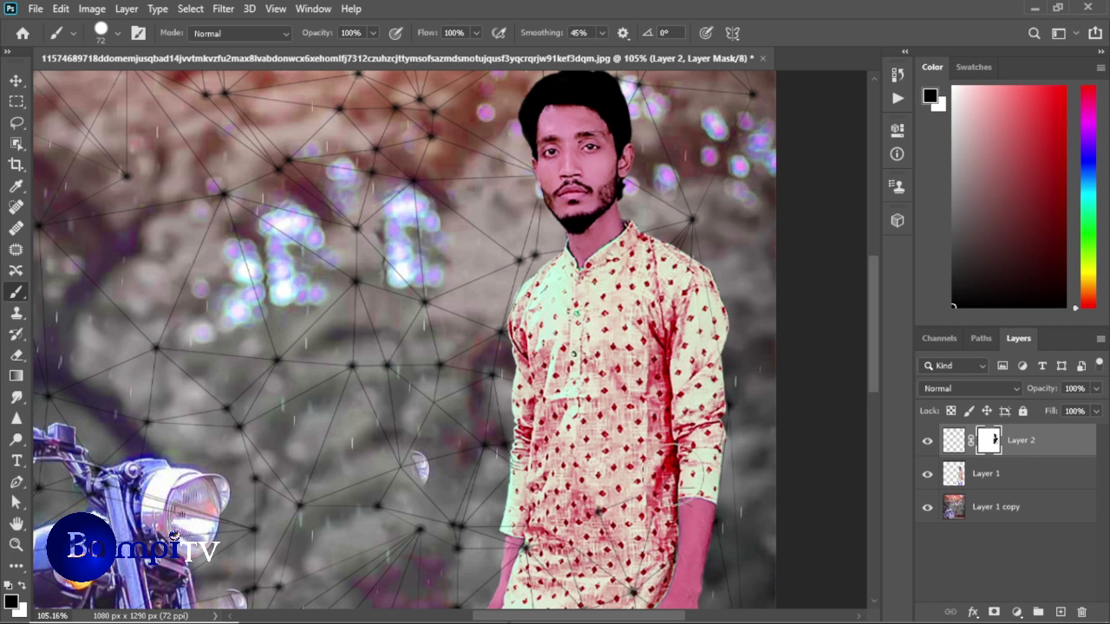
pyautogui.scroll(-5, 685, 451)
pyautogui.moveTo(542, 369)
pyautogui.mouseDown()
pyautogui.moveTo(518, 346)
pyautogui.moveTo(537, 473)
pyautogui.mouseUp()
pyautogui.moveTo(507, 429)
pyautogui.mouseDown()
pyautogui.moveTo(611, 363)
pyautogui.moveTo(663, 451)
pyautogui.mouseUp()
pyautogui.moveTo(598, 468)
pyautogui.mouseDown()
pyautogui.moveTo(607, 529)
pyautogui.moveTo(499, 555)
pyautogui.mouseUp()
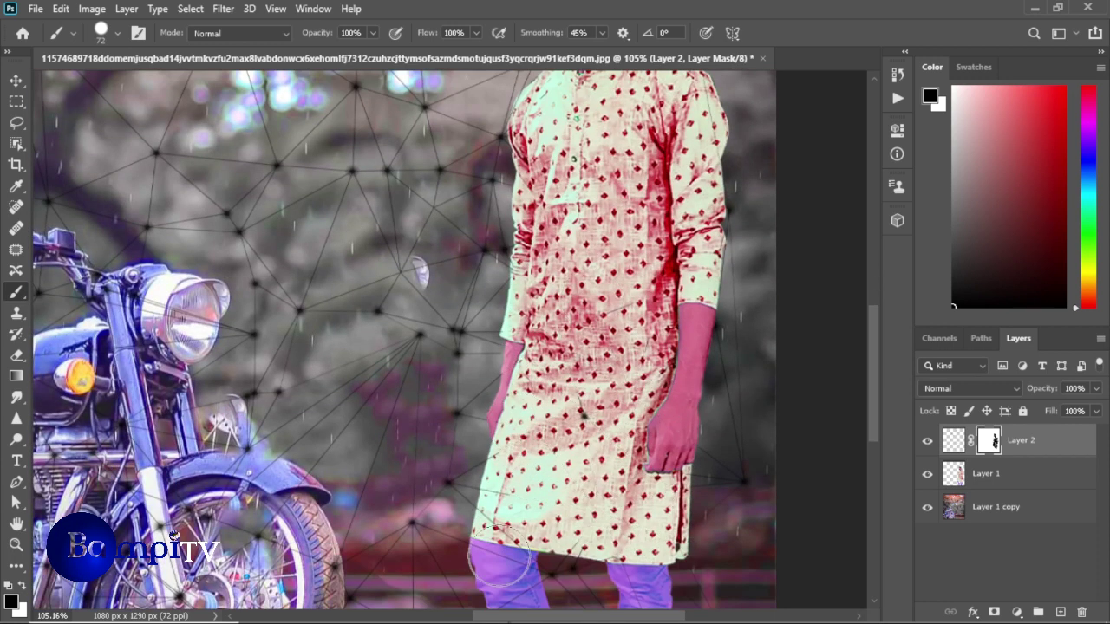
pyautogui.scroll(-2, 544, 488)
pyautogui.scroll(-2, 545, 487)
pyautogui.moveTo(512, 407)
pyautogui.mouseDown()
pyautogui.moveTo(535, 478)
pyautogui.moveTo(549, 366)
pyautogui.mouseUp()
pyautogui.moveTo(644, 389); pyautogui.dragTo(643, 490)
# Mask out mesh lines over the headlight, fork and front fender, then fit the image
pyautogui.scroll(-2, 297, 458)
pyautogui.scroll(4, 297, 433)
pyautogui.hscroll(-9, 347, 347)
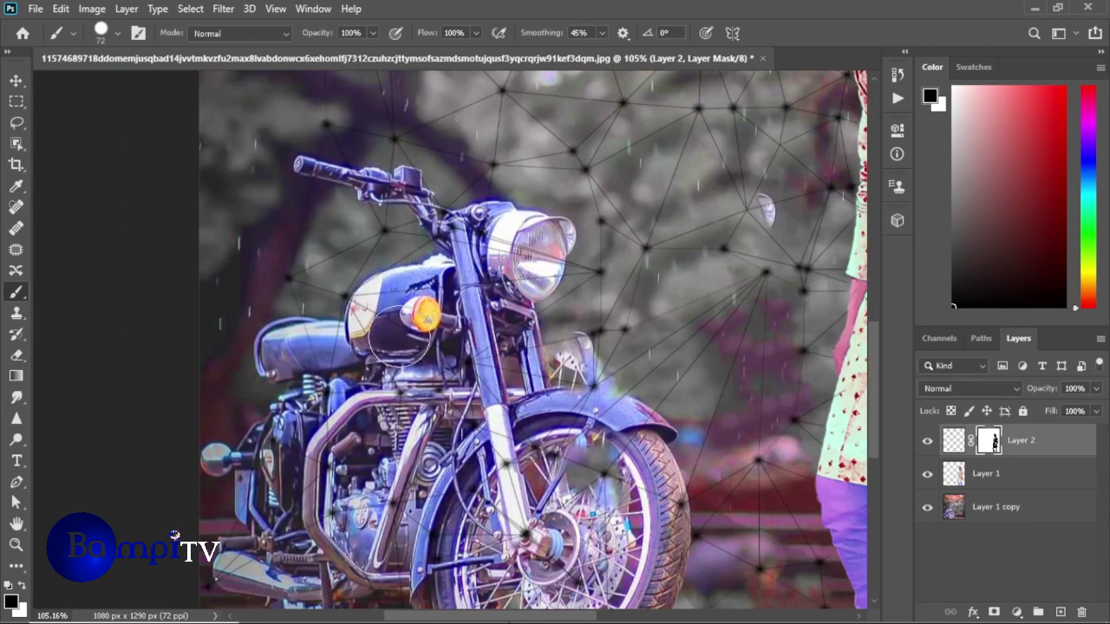
pyautogui.moveTo(438, 277)
pyautogui.mouseDown()
pyautogui.moveTo(486, 234)
pyautogui.moveTo(568, 269)
pyautogui.mouseUp()
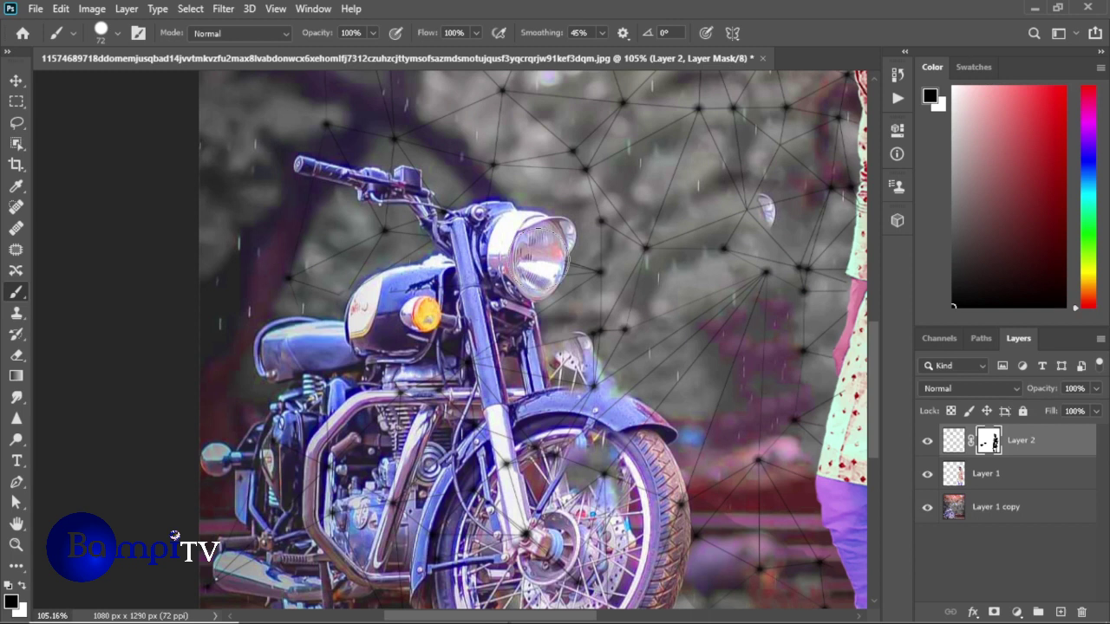
pyautogui.moveTo(579, 451)
pyautogui.mouseDown()
pyautogui.moveTo(616, 431)
pyautogui.moveTo(659, 468)
pyautogui.moveTo(520, 360)
pyautogui.moveTo(520, 468)
pyautogui.mouseUp()
pyautogui.scroll(-2, 616, 433)
pyautogui.scroll(-1, 555, 501)
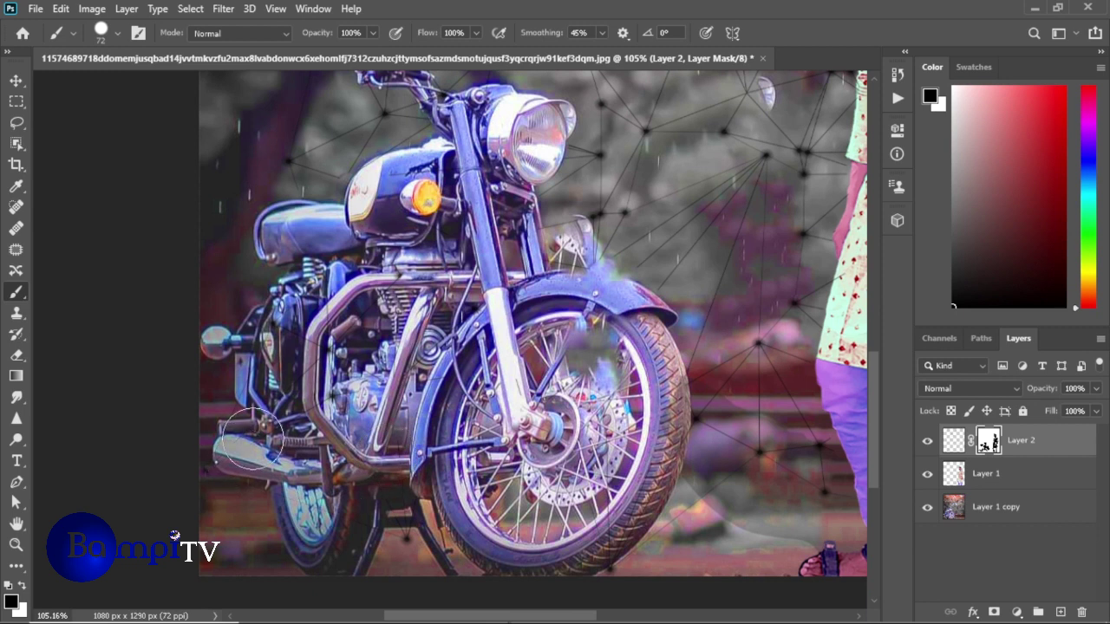
pyautogui.scroll(-2, 295, 364)
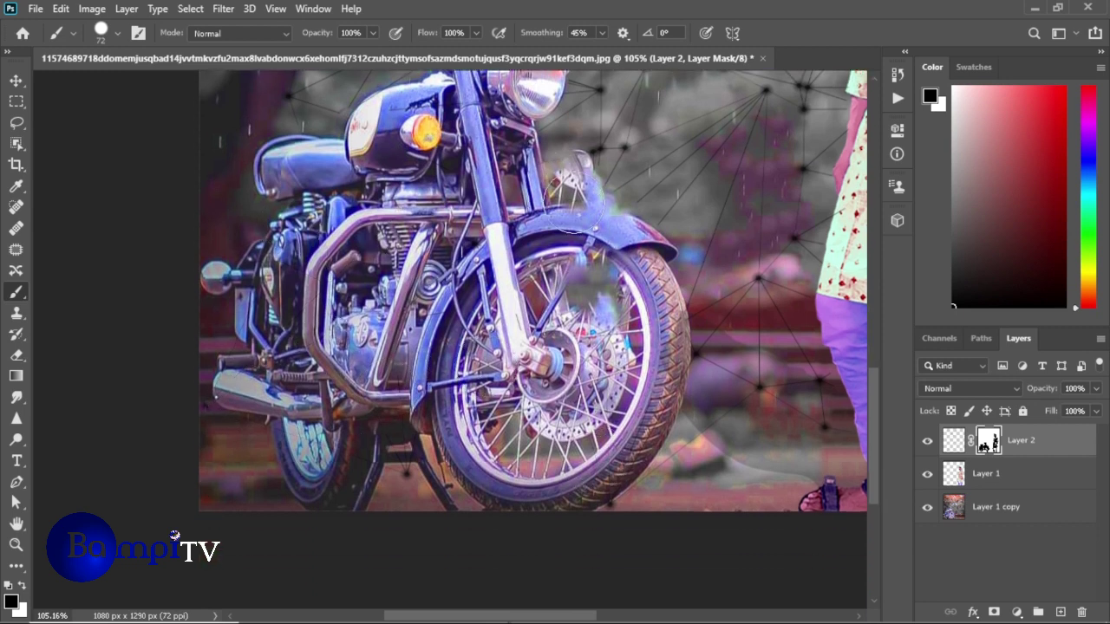
pyautogui.hotkey('ctrl', '0')
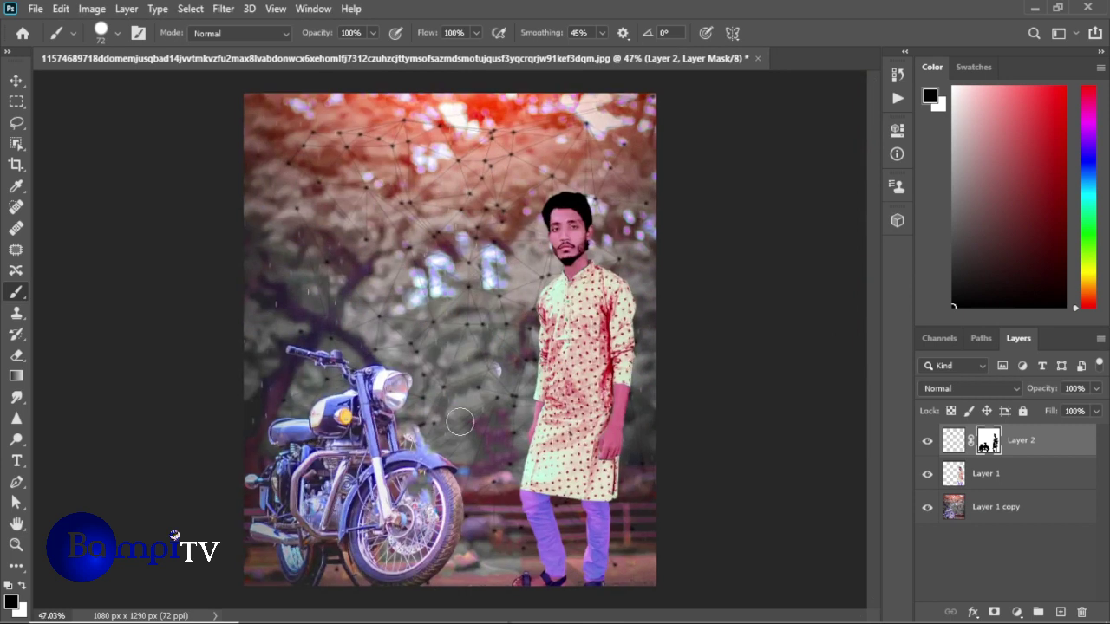
# Apply Layer 2's mask permanently and shift the mesh to hue +27, saturation -3
pyautogui.rightClick(988, 441)
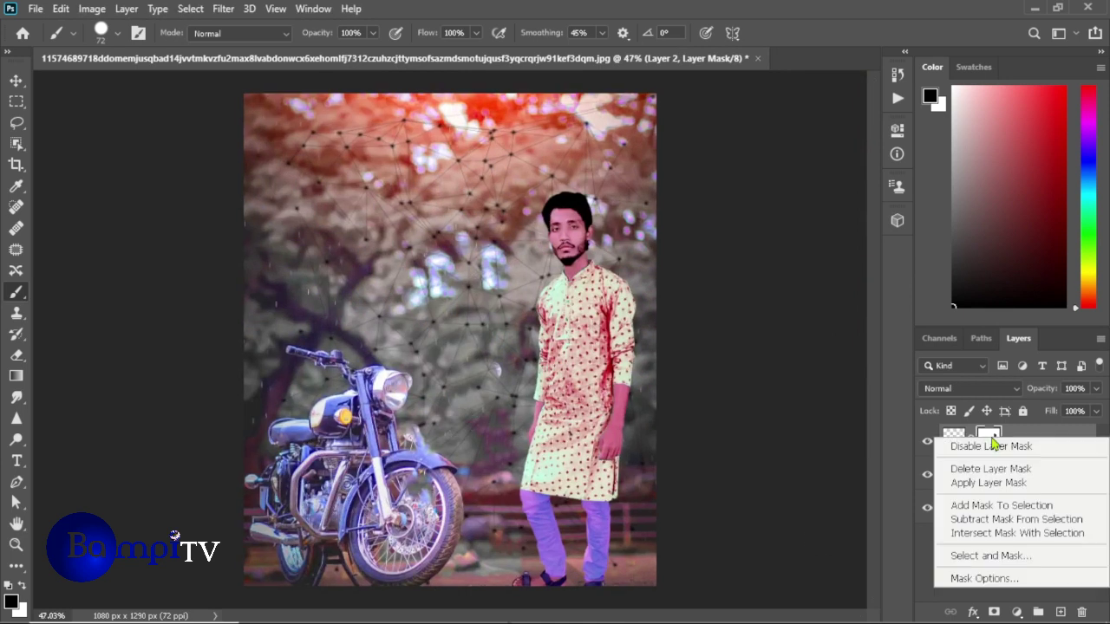
pyautogui.click(983, 468)
pyautogui.click(91, 8)
pyautogui.click(296, 137)
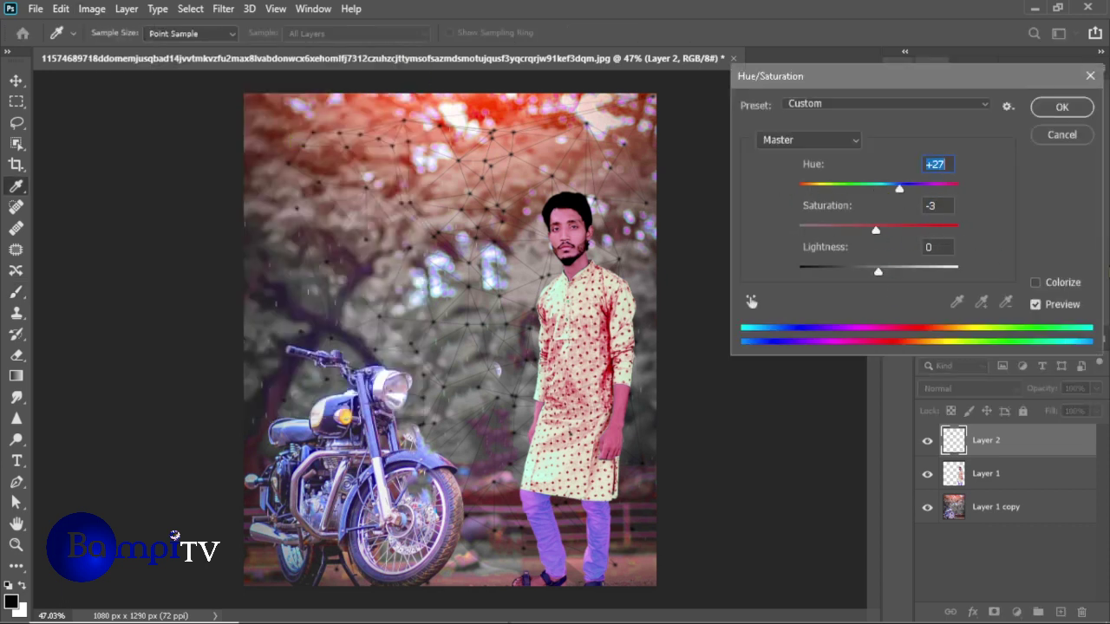
pyautogui.click(1082, 111)
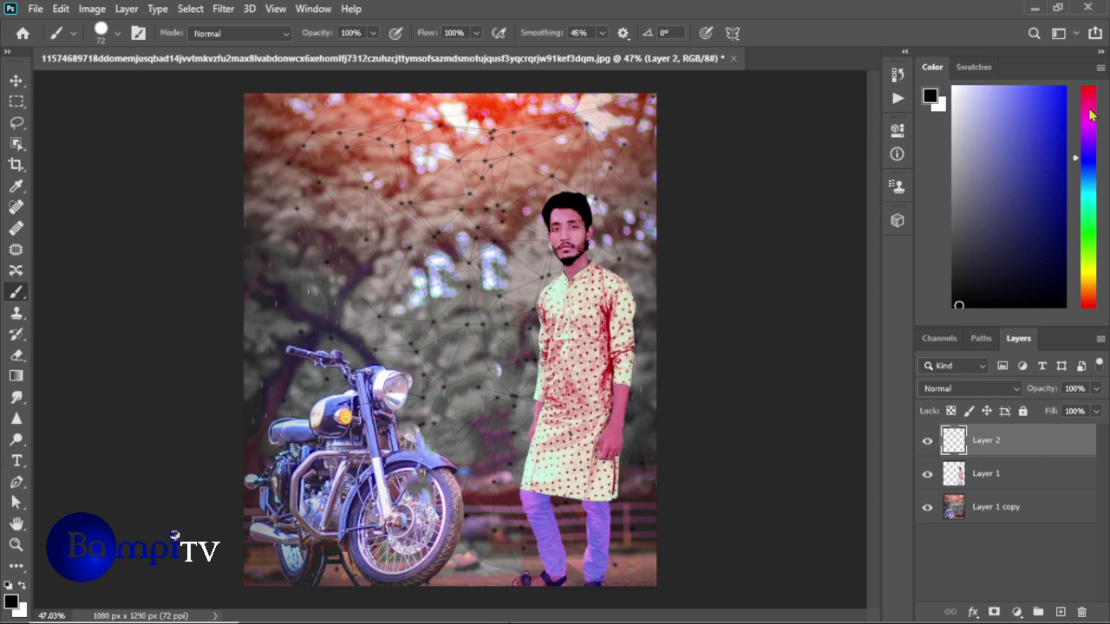
pyautogui.press('v')
pyautogui.click(927, 473)
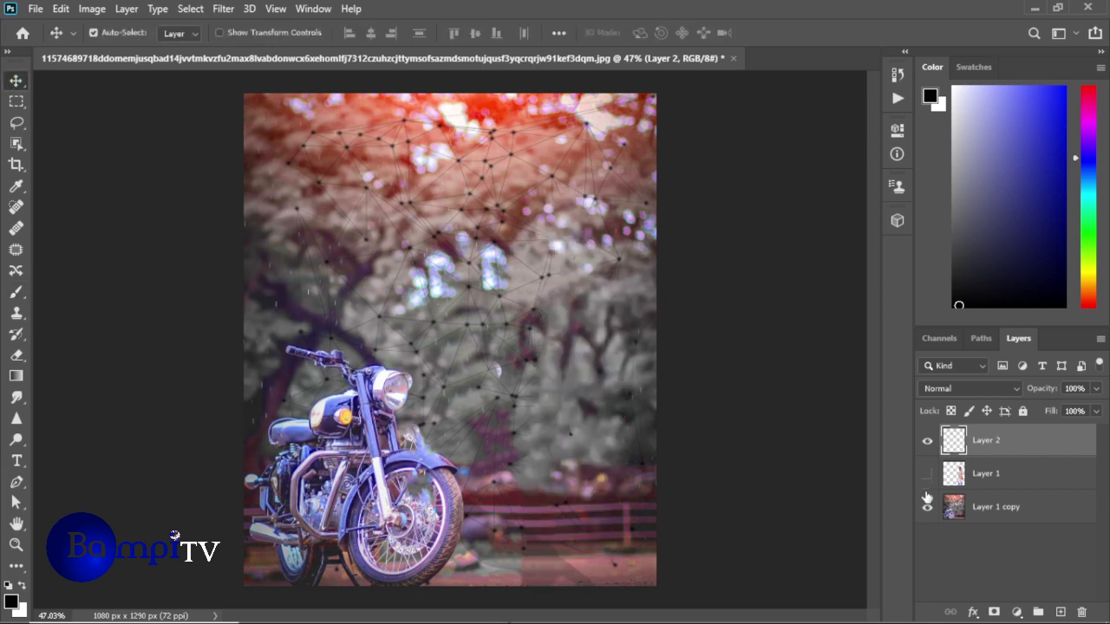
pyautogui.click(927, 508)
pyautogui.scroll(7, 405, 258)
pyautogui.scroll(1, 405, 258)
pyautogui.press('g')
pyautogui.moveTo(1091, 165); pyautogui.dragTo(1094, 196)
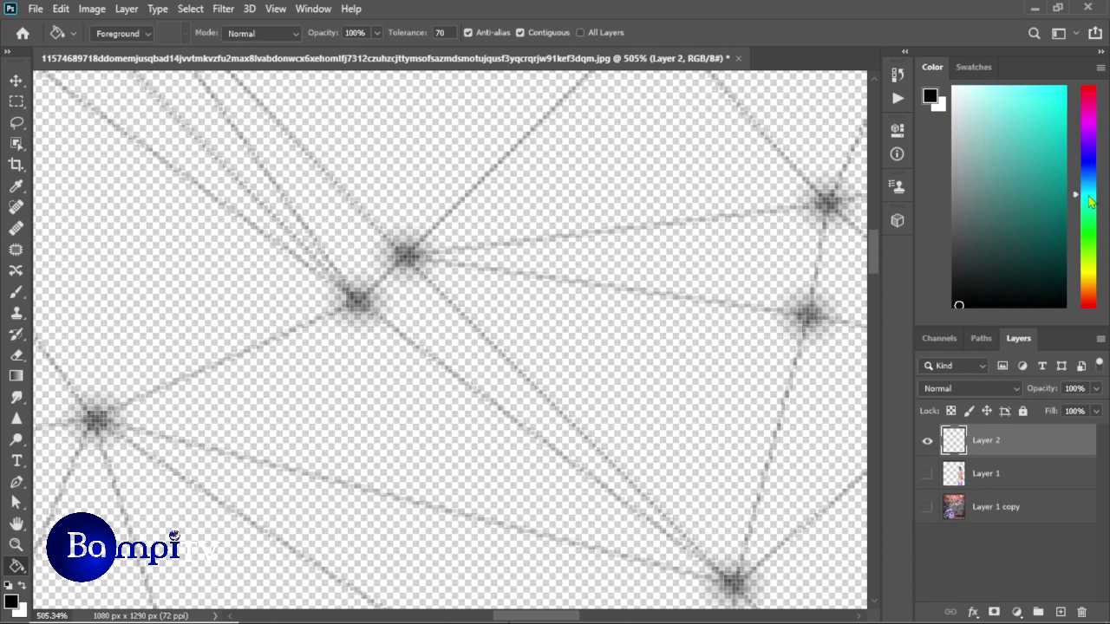
pyautogui.click(1033, 95)
pyautogui.click(415, 249)
pyautogui.scroll(-2, 414, 249)
pyautogui.scroll(-5, 414, 249)
pyautogui.click(927, 473)
pyautogui.click(927, 508)
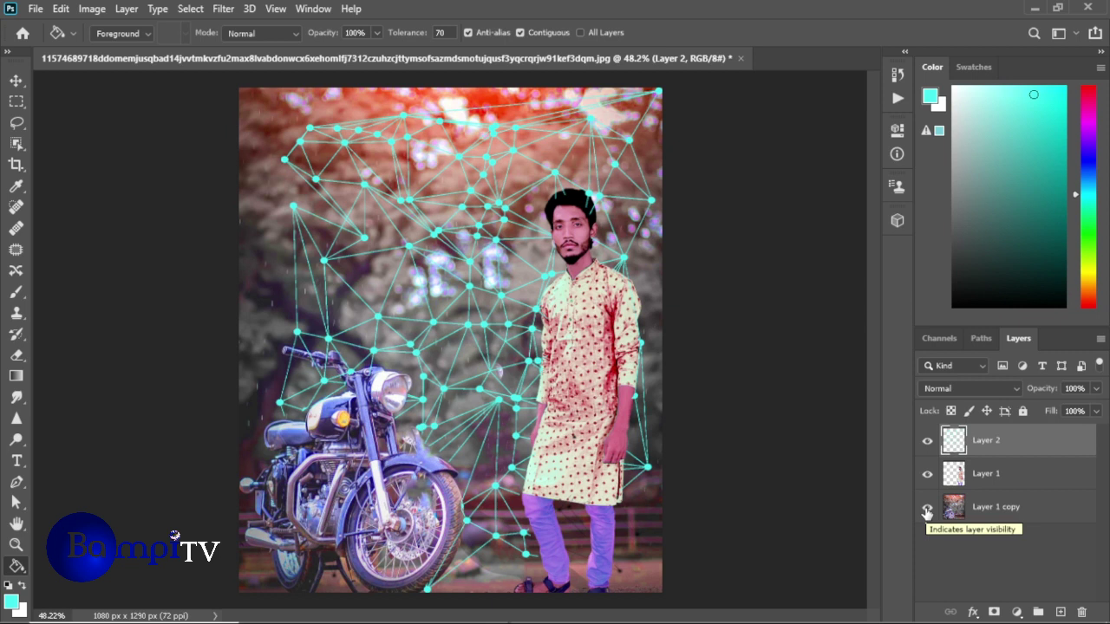
pyautogui.click(57, 9)
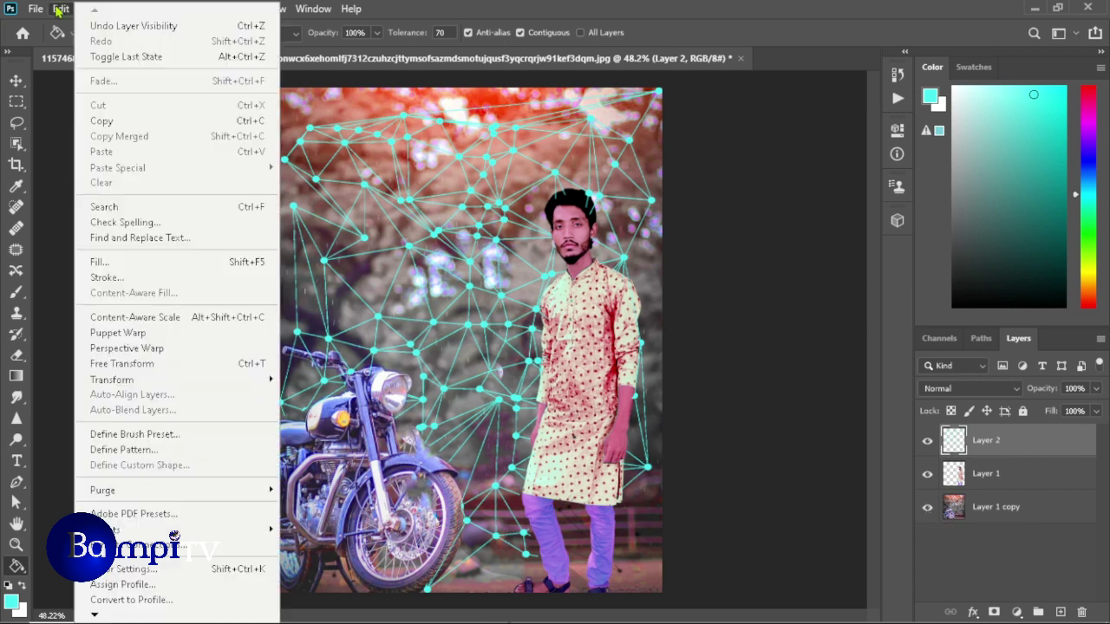
pyautogui.click(122, 364)
pyautogui.moveTo(239, 88); pyautogui.dragTo(149, 18)
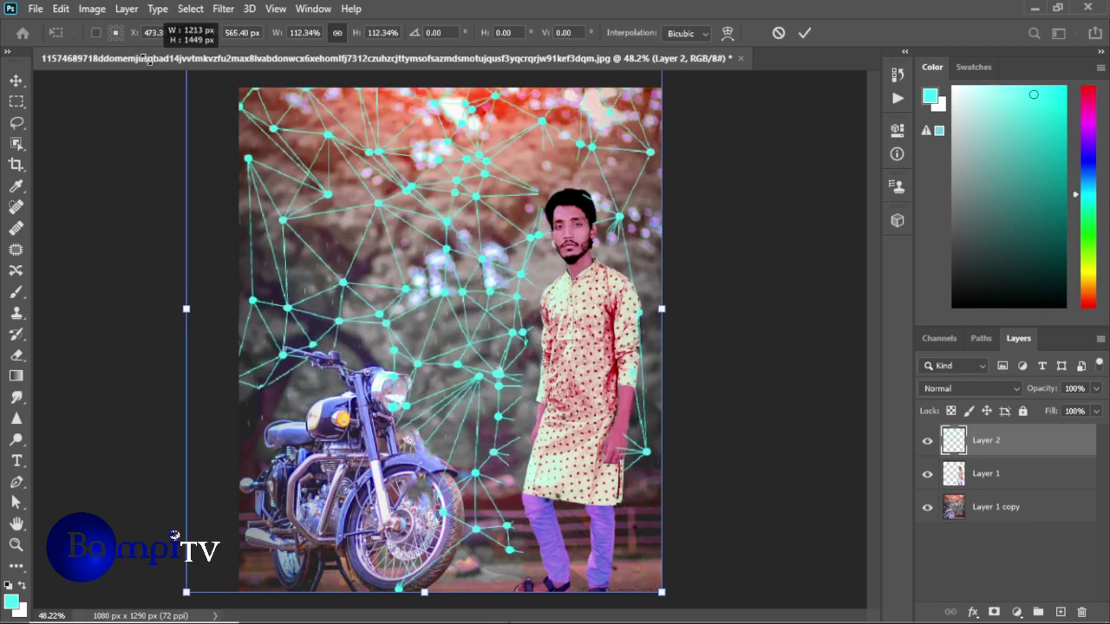
pyautogui.moveTo(663, 594); pyautogui.dragTo(707, 450)
pyautogui.click(778, 32)
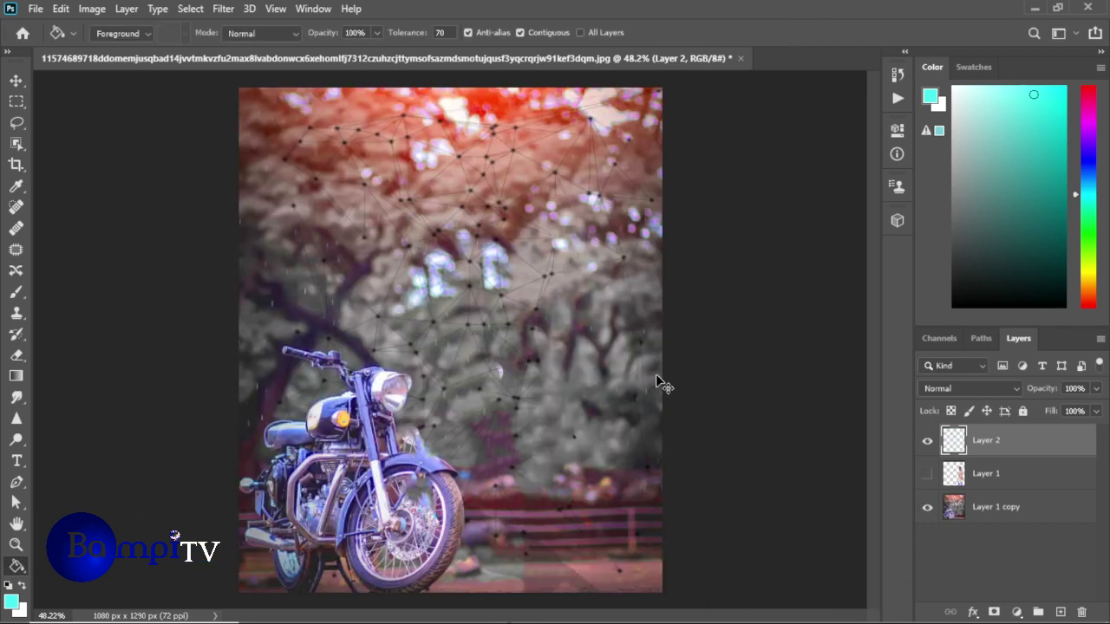
pyautogui.click(927, 473)
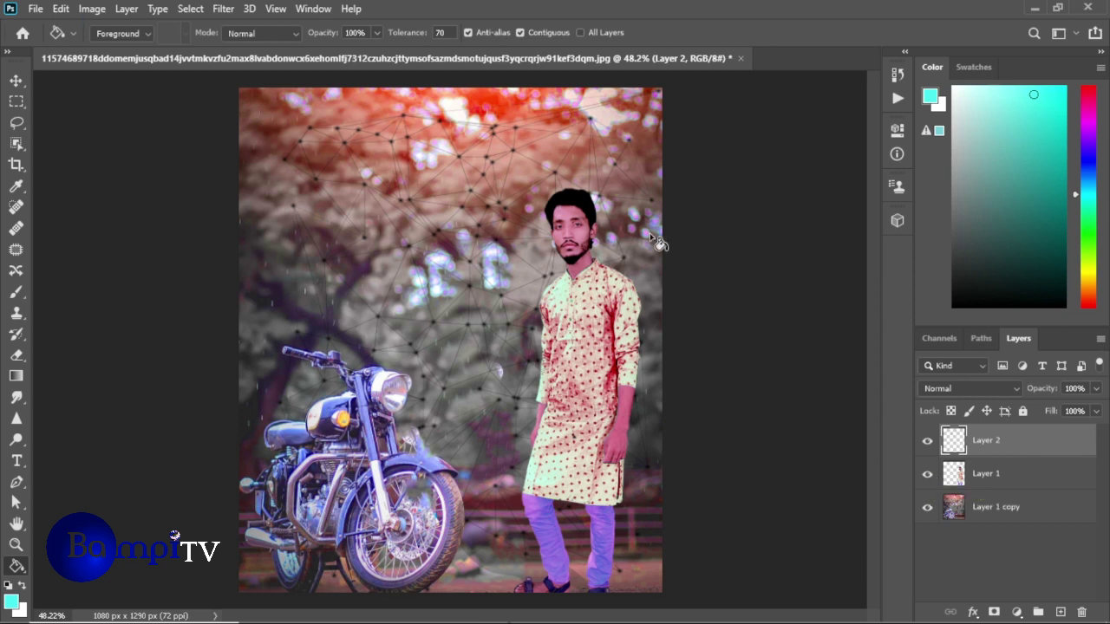
pyautogui.scroll(-1, 781, 276)
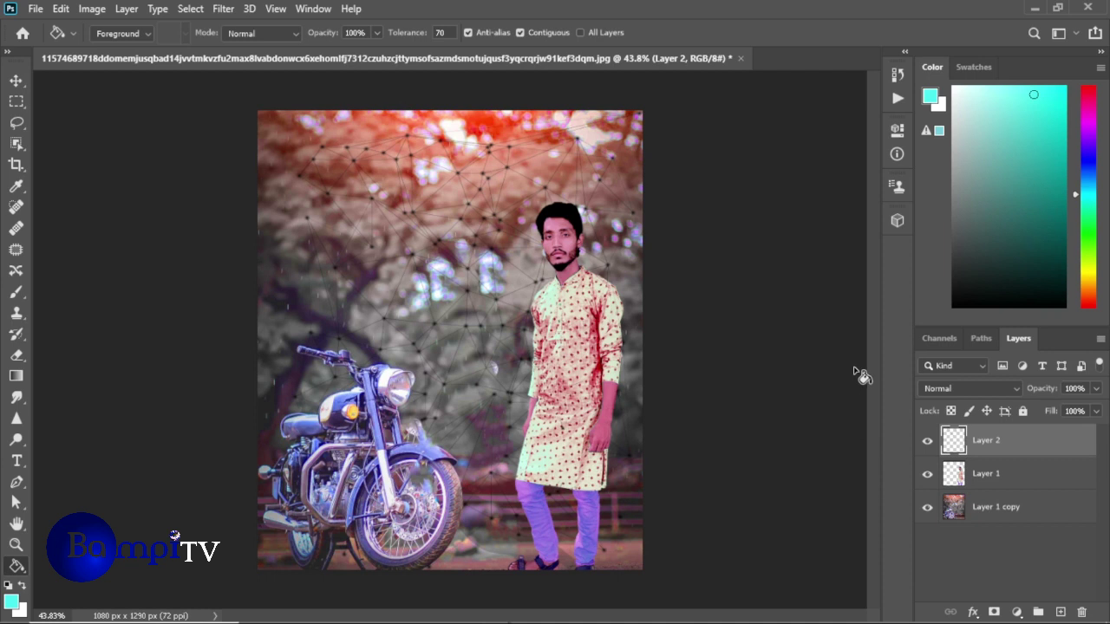
# Merge all visible layers into a single layer
pyautogui.rightClick(1002, 512)
pyautogui.click(820, 493)
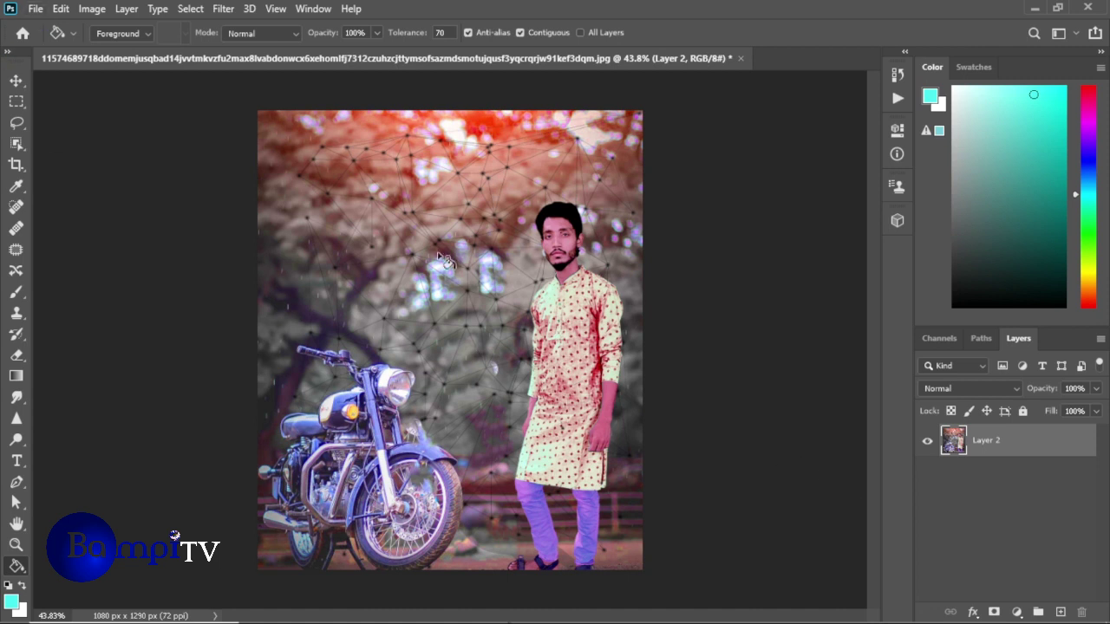
pyautogui.hotkey('ctrl', '1')
pyautogui.hotkey('ctrl', '0')
# Apply a Color Lookup grade using the 2Strip.look 3DLUT file
pyautogui.click(91, 9)
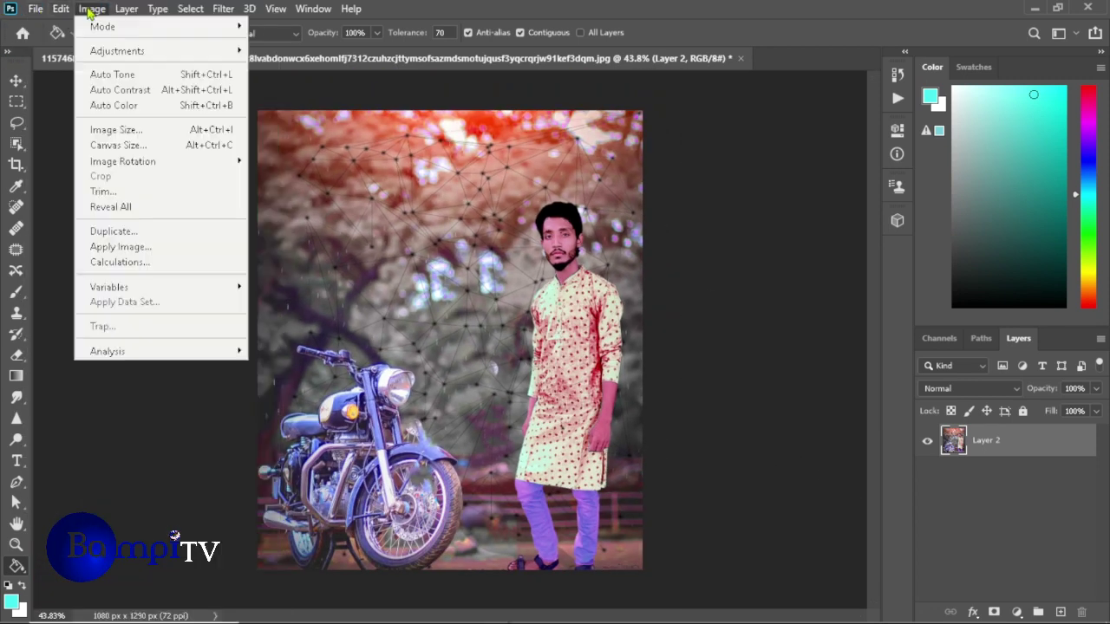
pyautogui.click(317, 211)
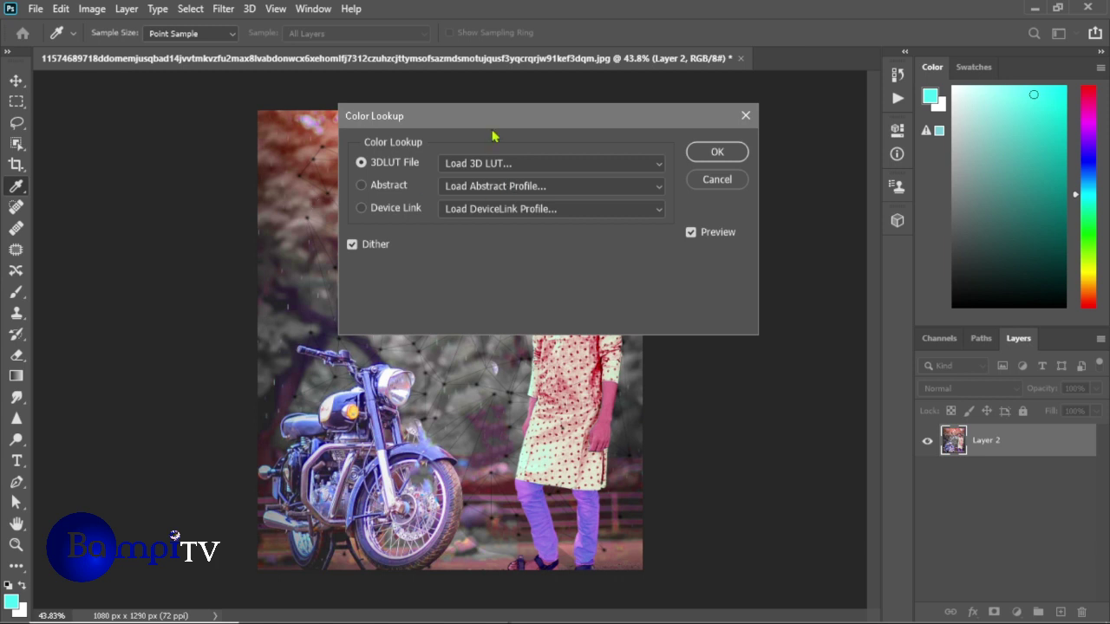
pyautogui.moveTo(492, 117); pyautogui.dragTo(672, 99)
pyautogui.click(728, 145)
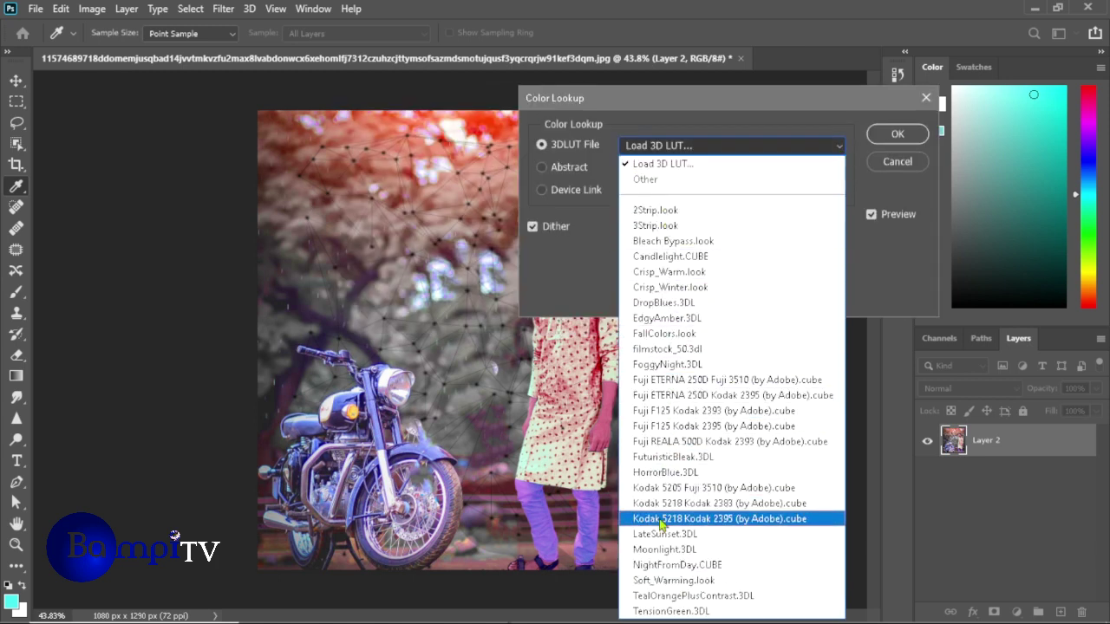
pyautogui.click(668, 565)
pyautogui.click(728, 145)
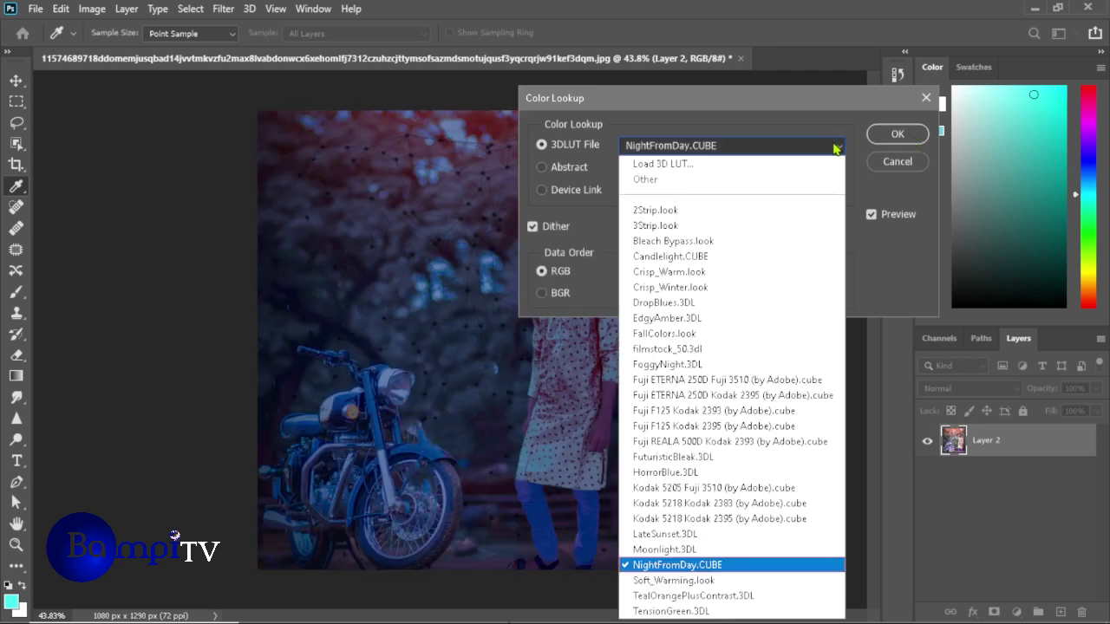
pyautogui.click(719, 416)
pyautogui.click(813, 145)
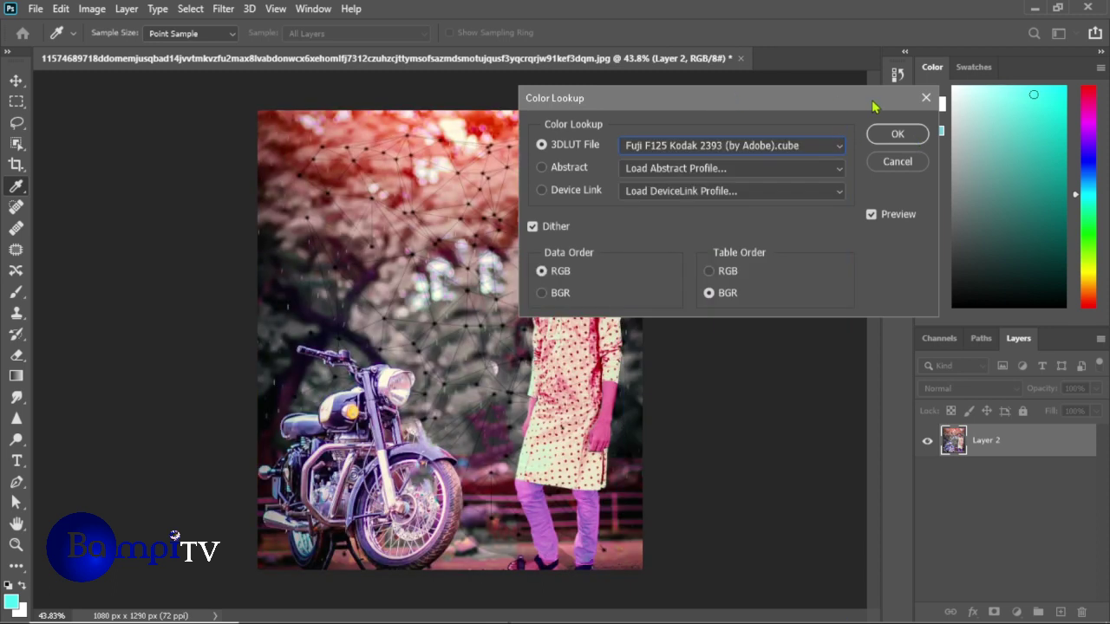
pyautogui.moveTo(876, 103); pyautogui.dragTo(1090, 83)
pyautogui.click(901, 125)
pyautogui.click(897, 182)
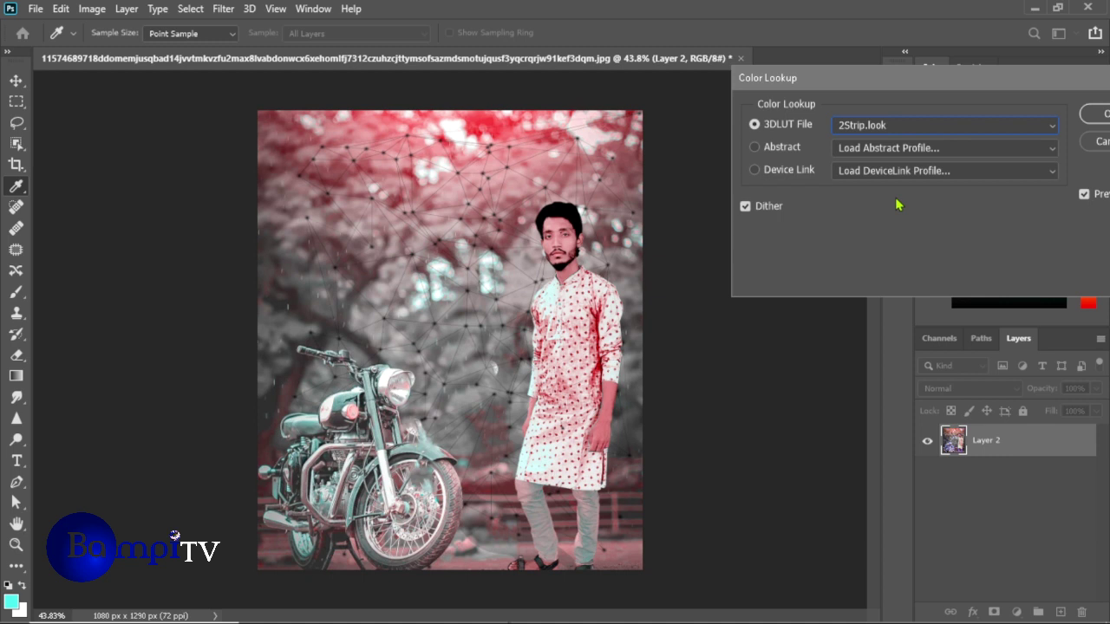
pyautogui.click(1095, 114)
# Set Brightness/Contrast to brightness -12 and contrast 30
pyautogui.click(16, 79)
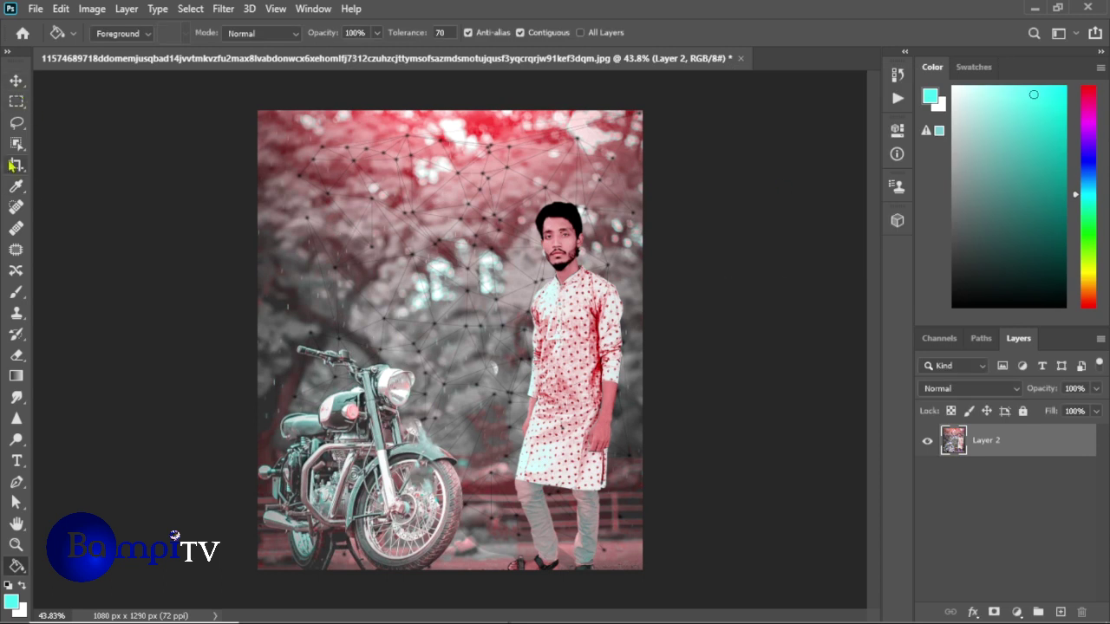
pyautogui.click(91, 9)
pyautogui.click(92, 8)
pyautogui.click(92, 9)
pyautogui.click(268, 47)
pyautogui.moveTo(735, 183)
pyautogui.mouseDown()
pyautogui.moveTo(748, 184)
pyautogui.moveTo(727, 183)
pyautogui.mouseUp()
pyautogui.moveTo(735, 223)
pyautogui.mouseDown()
pyautogui.moveTo(768, 224)
pyautogui.moveTo(760, 244)
pyautogui.mouseUp()
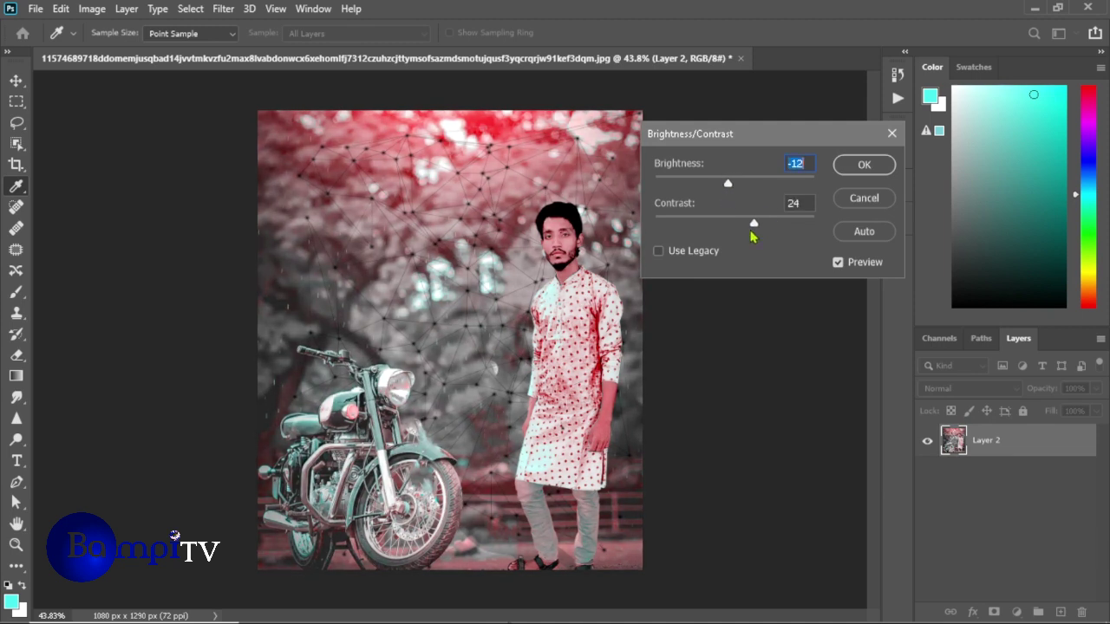
pyautogui.click(865, 164)
# Apply a midtone Color Balance of -27, -5, -2 toward cyan
pyautogui.click(92, 9)
pyautogui.click(286, 151)
pyautogui.moveTo(879, 228)
pyautogui.mouseDown()
pyautogui.moveTo(859, 227)
pyautogui.moveTo(848, 243)
pyautogui.moveTo(906, 243)
pyautogui.moveTo(871, 242)
pyautogui.moveTo(876, 260)
pyautogui.moveTo(892, 260)
pyautogui.moveTo(869, 269)
pyautogui.mouseUp()
pyautogui.click(1051, 189)
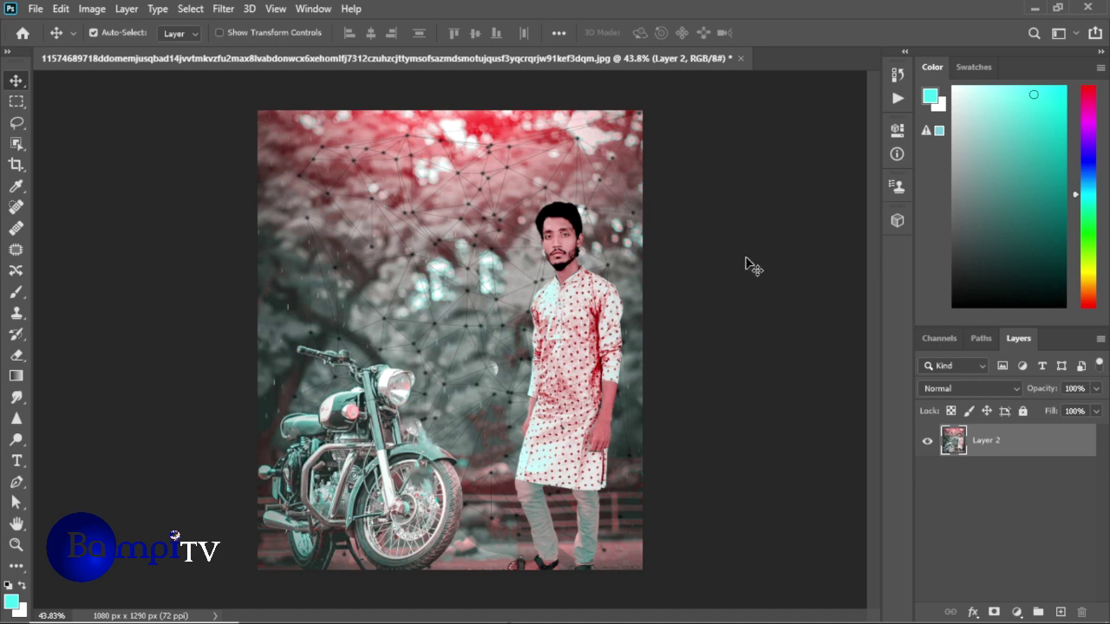
# Display the finished composite in Full Screen Mode
pyautogui.click(275, 8)
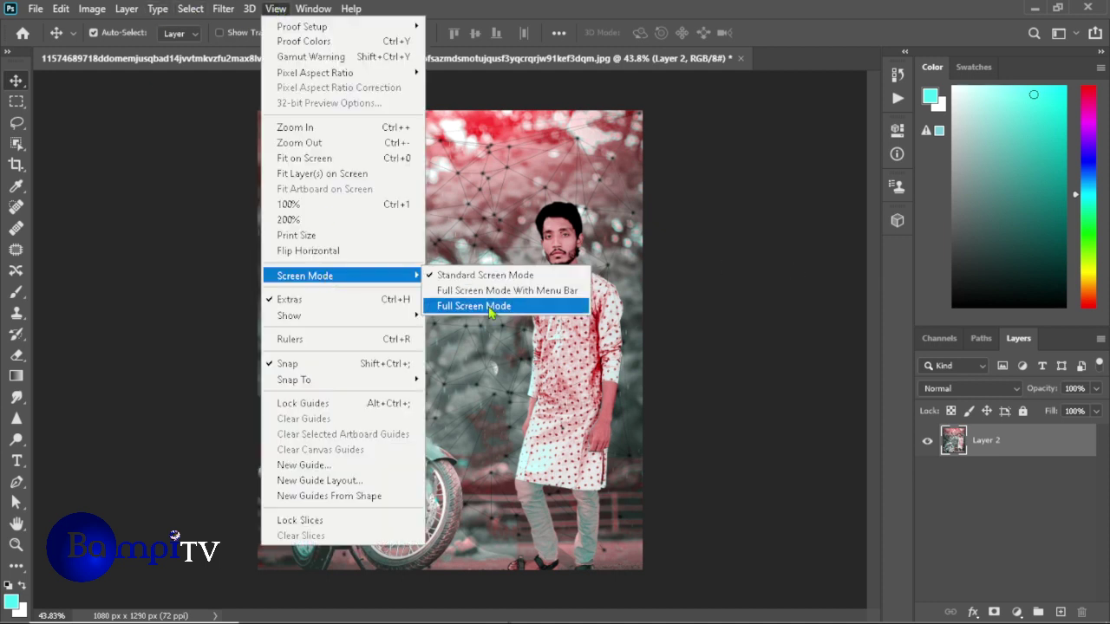
pyautogui.click(485, 308)
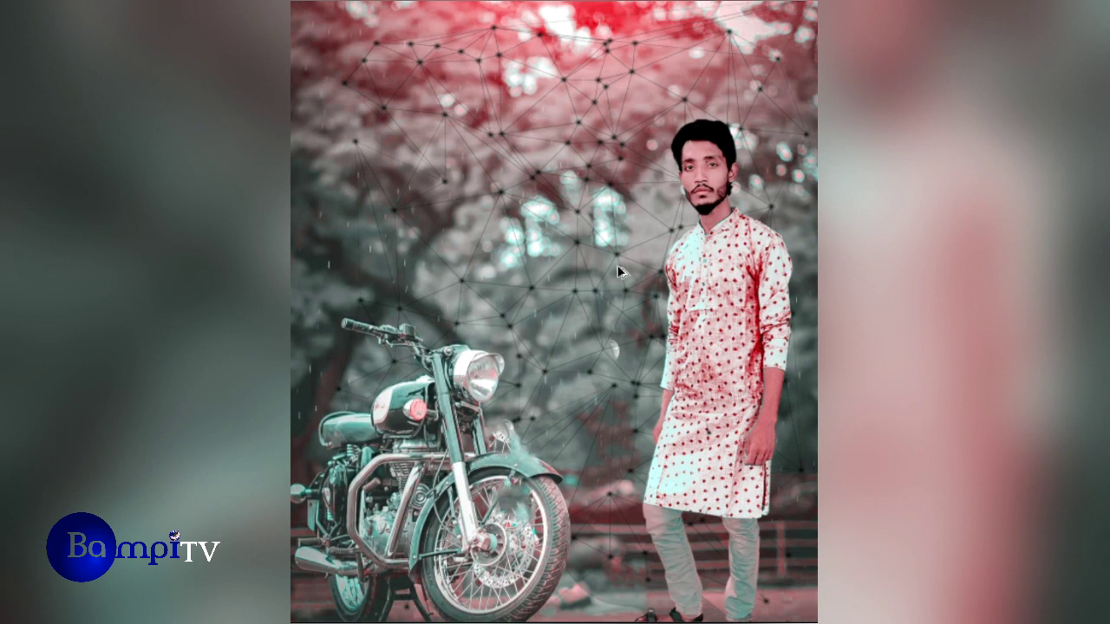
pyautogui.scroll(-1, 619, 271)
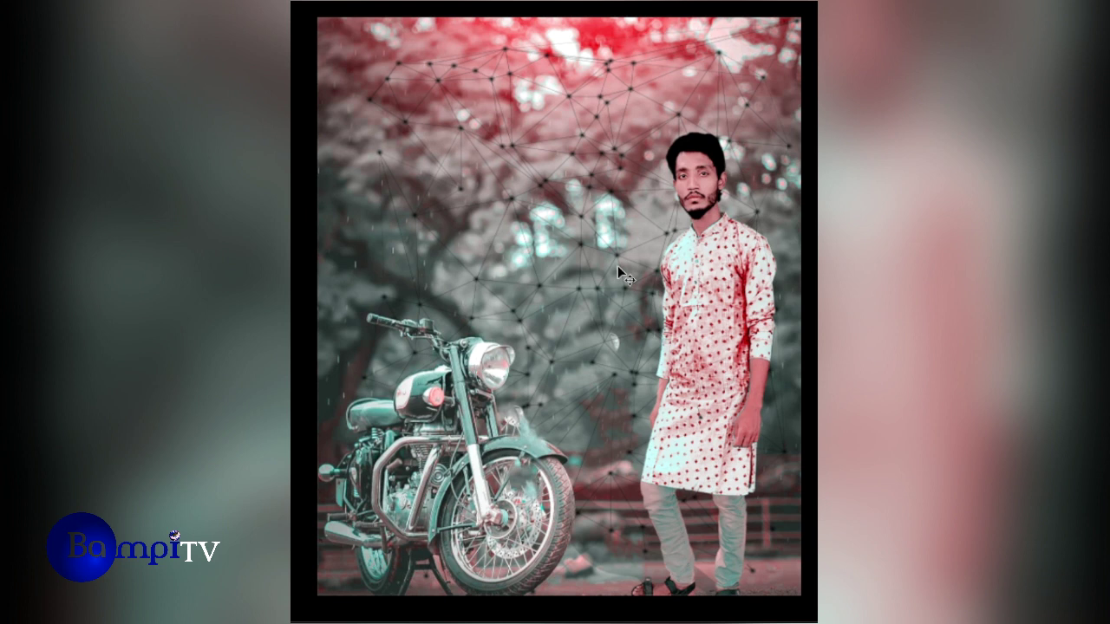